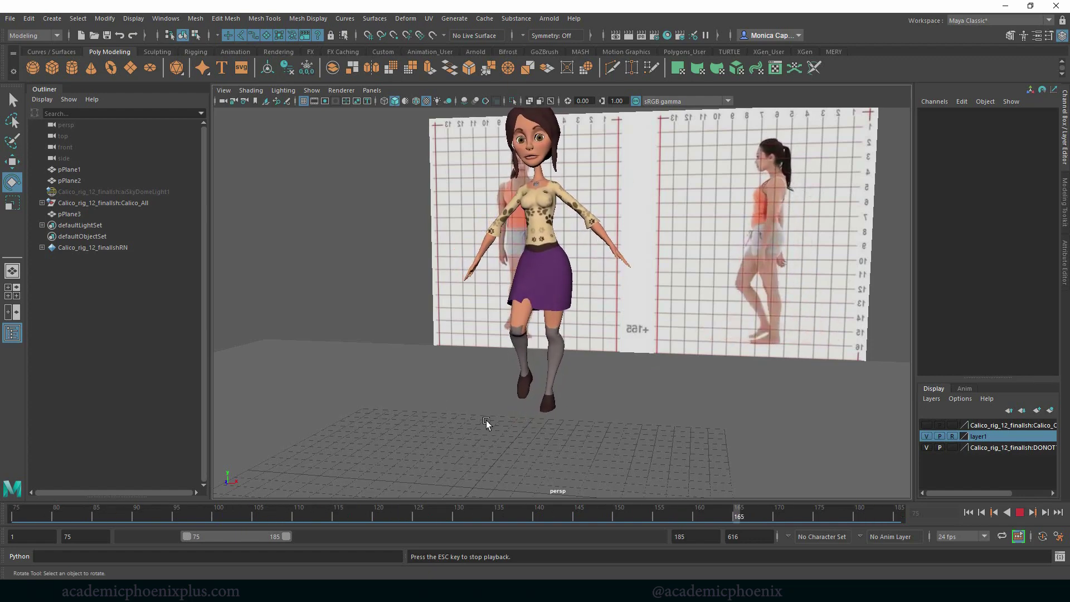
Step: Stop the walk playback to scrub through it, and make the Calico rig's hidden controls layer visible
left_click(1018, 512)
left_click_drag(240, 510, 306, 511)
left_click_drag(191, 507, 554, 510)
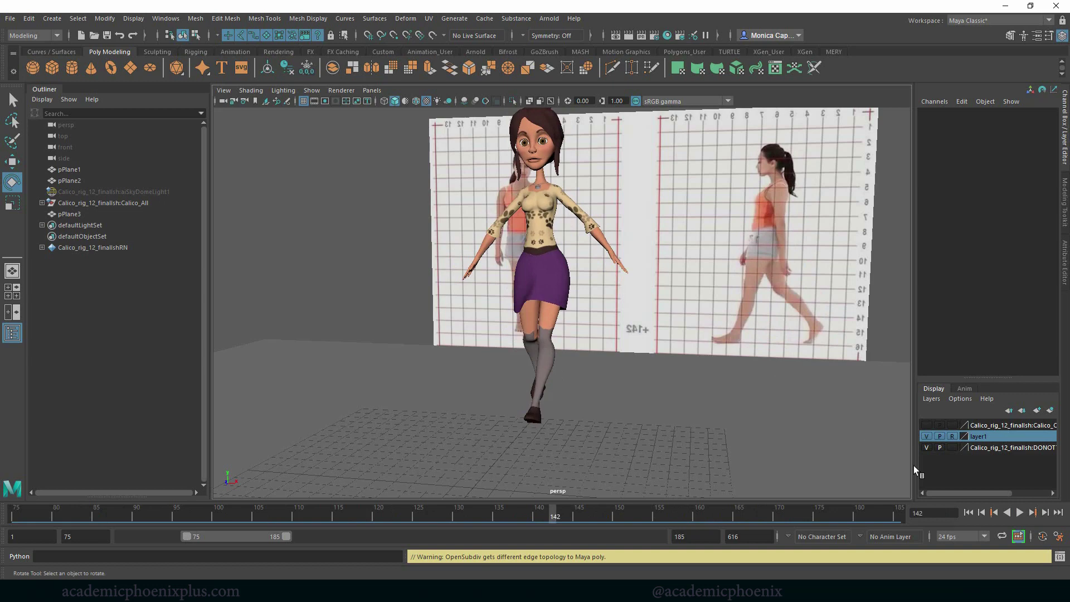
left_click(927, 425)
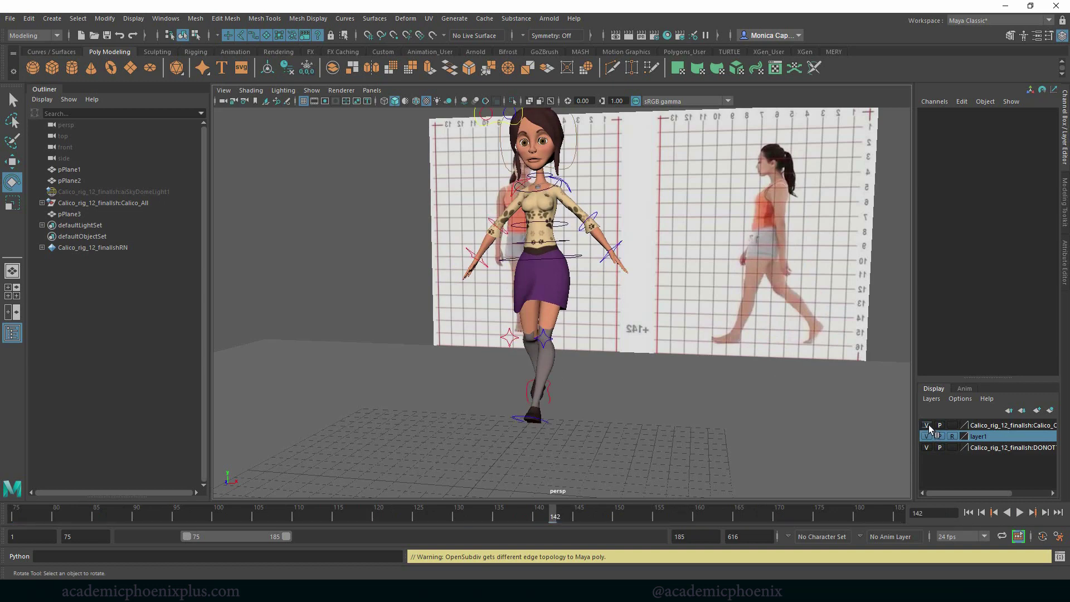
Step: Review the walk animation against the reference footage and return to frame 75
left_click_drag(90, 510, 443, 520)
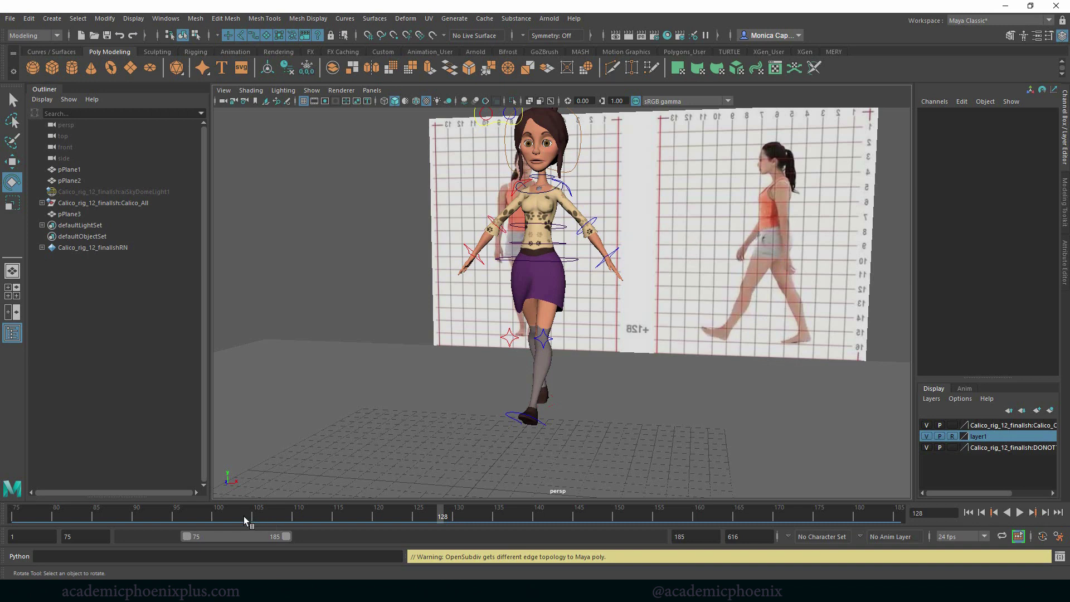
key("alt+v")
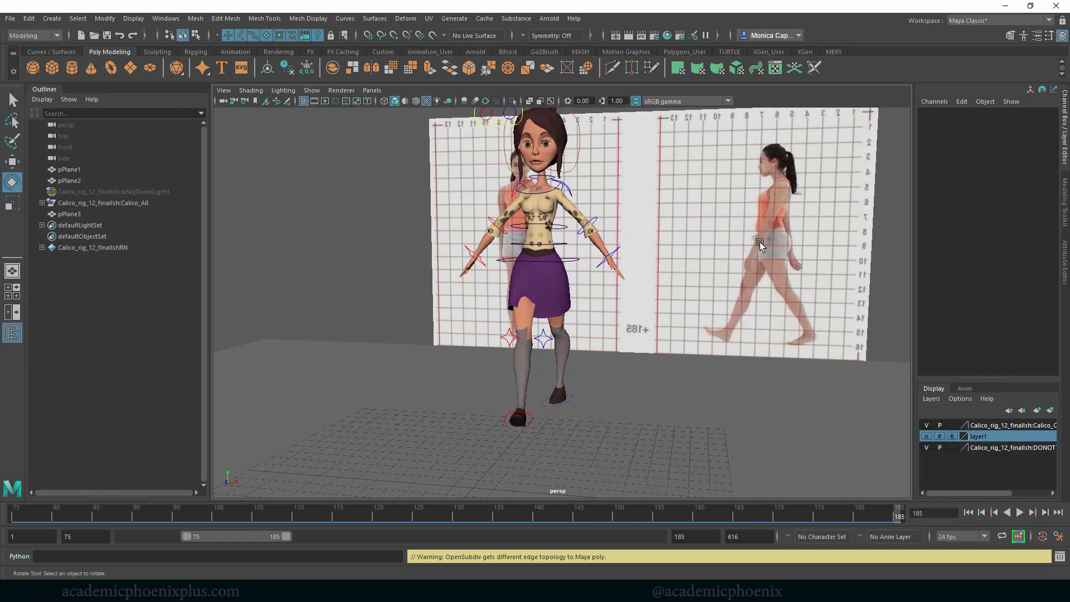
left_click_drag(82, 514, 1, 515)
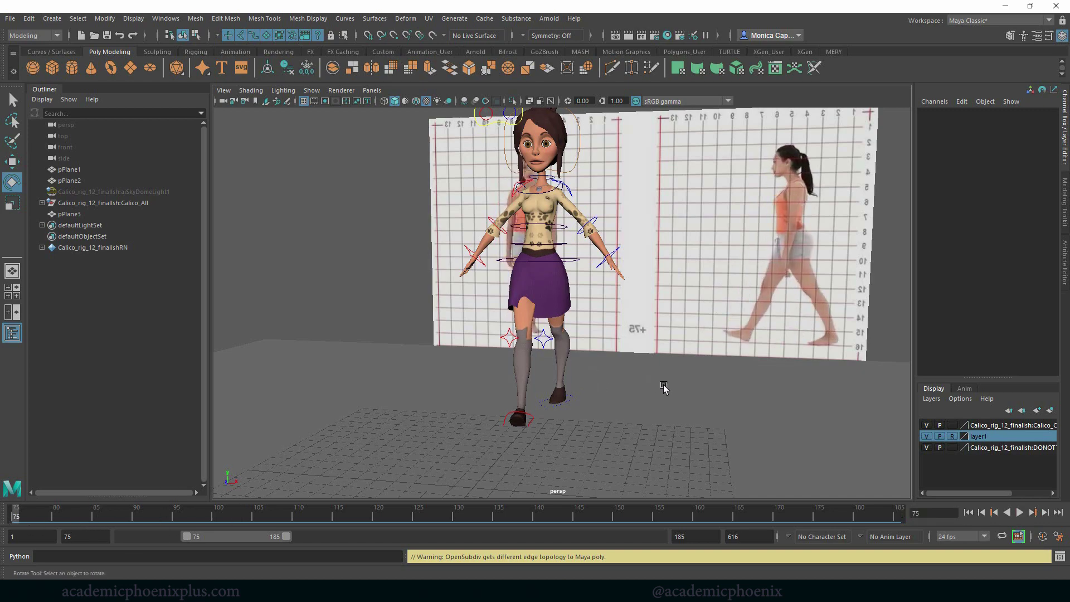
Step: Undo the last rotation edits and enlarge the side view around the character
left_click_drag(748, 350, 640, 370, "alt")
key("space")
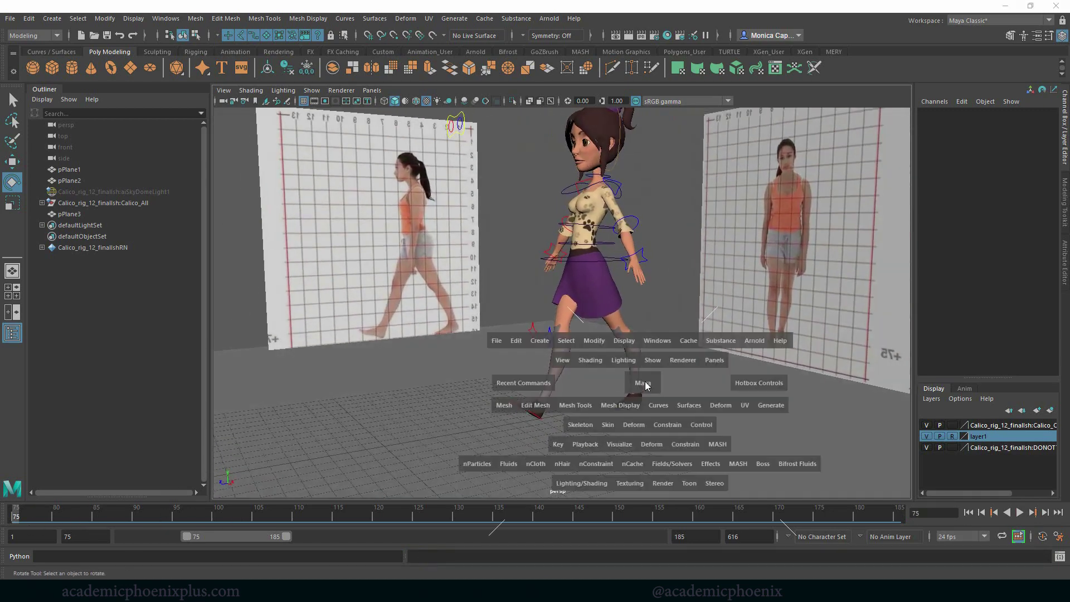
key("ctrl+z")
key("ctrl+z")
key("ctrl+z")
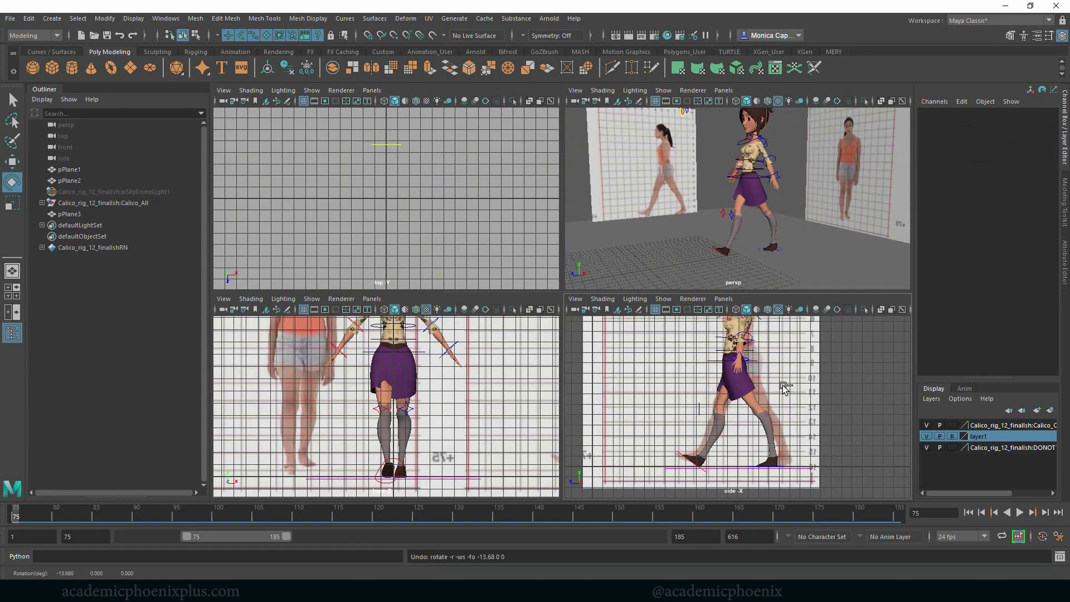
key("space")
scroll(723, 338, "up", 6)
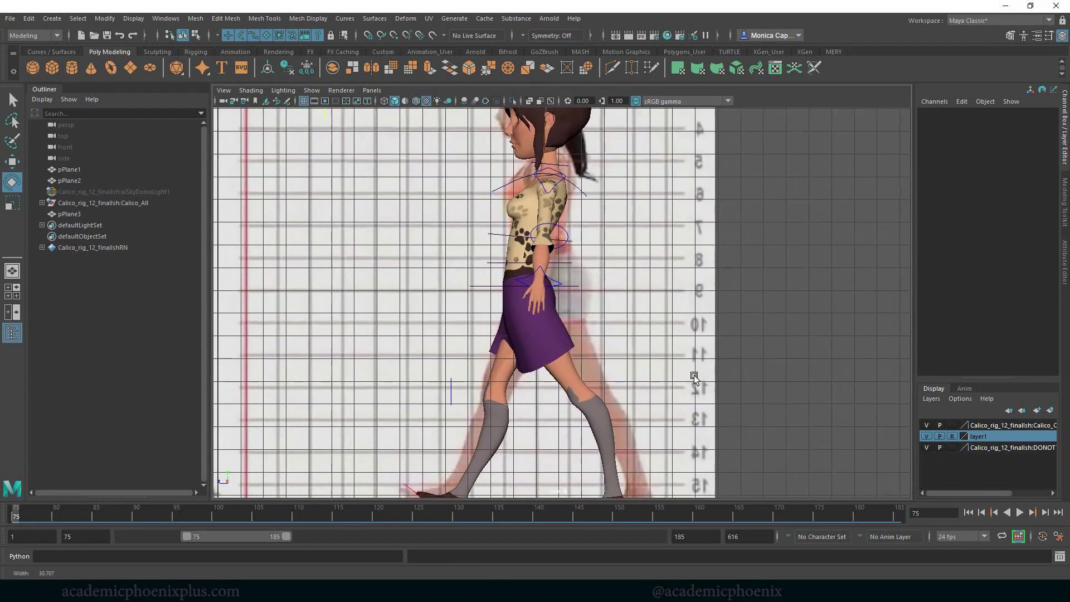
middle_click_drag(723, 338, 726, 336, "alt")
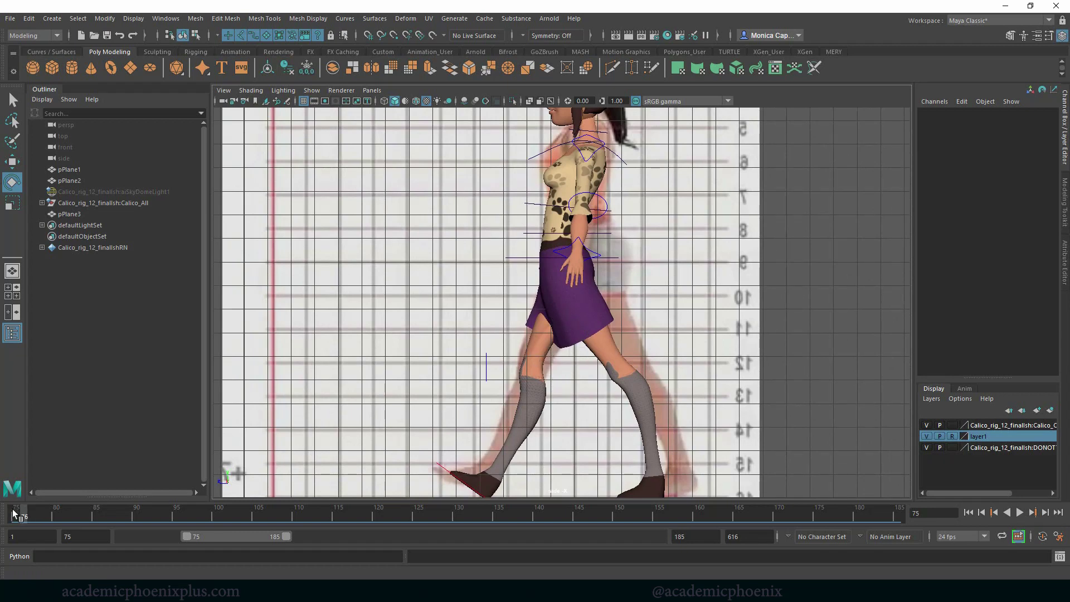
Step: Rotate the left arm control in the front view to about X -25.71, Y -13.68, Z -26.38, lowering the arm beside the body
left_click(592, 160)
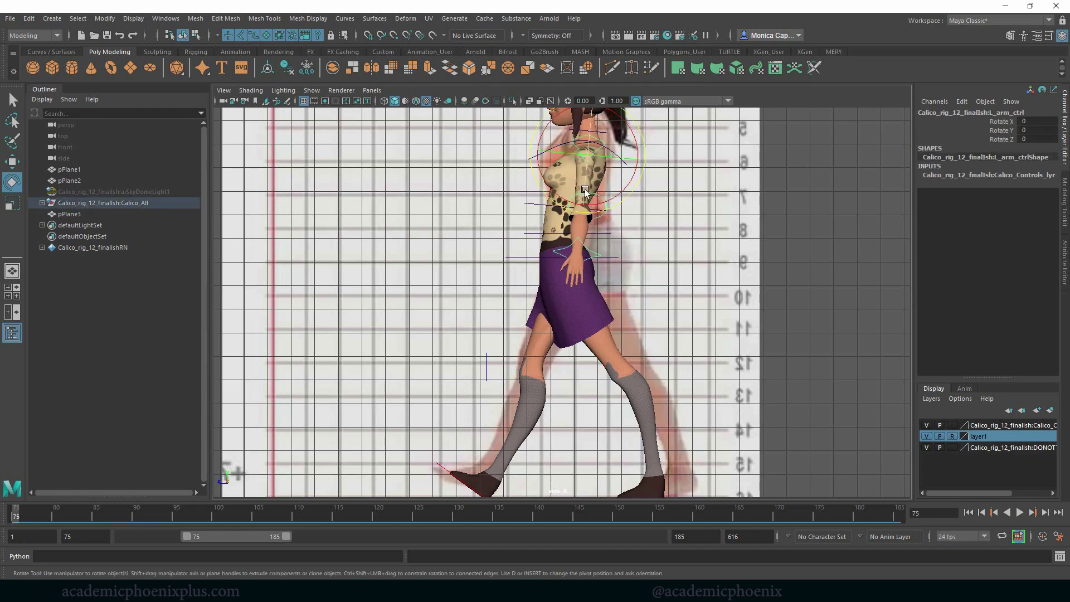
key("space")
key("space")
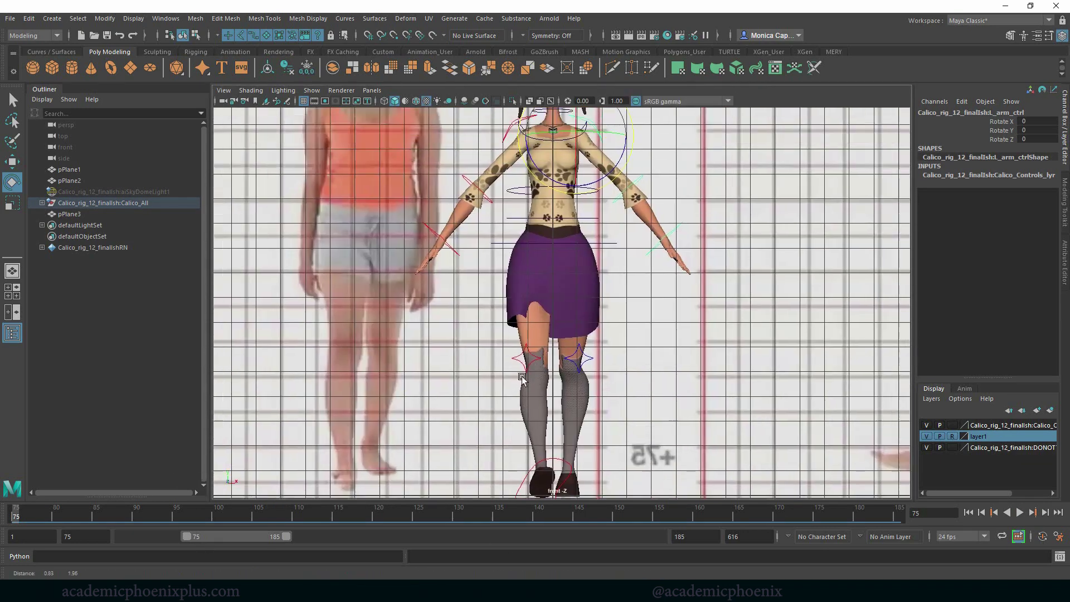
middle_click_drag(521, 378, 534, 374, "alt")
left_click_drag(550, 268, 520, 235)
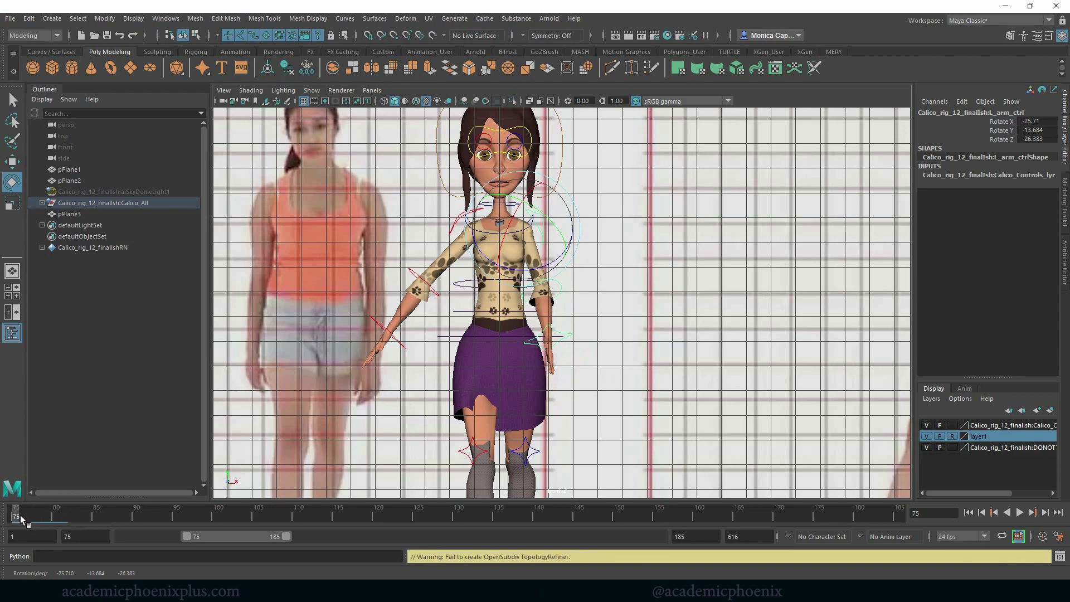
Step: Examine the arm swing in the front reference footage across the walk and return to frame 75
mouse_move(20, 515)
left_mouse_down()
mouse_move(541, 519)
mouse_move(258, 504)
mouse_move(24, 513)
left_mouse_up()
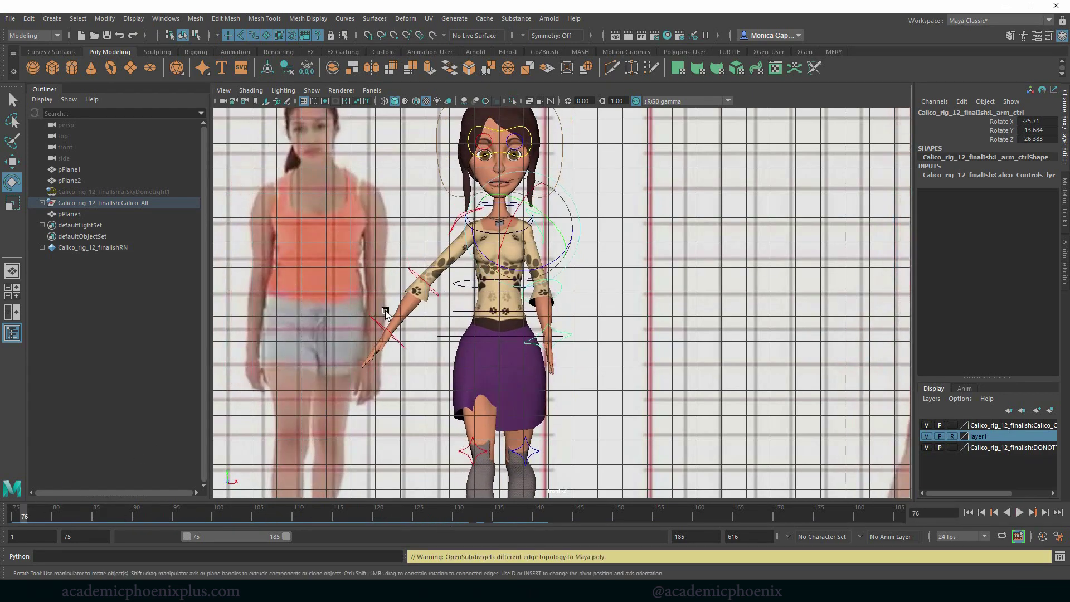
key("alt+v")
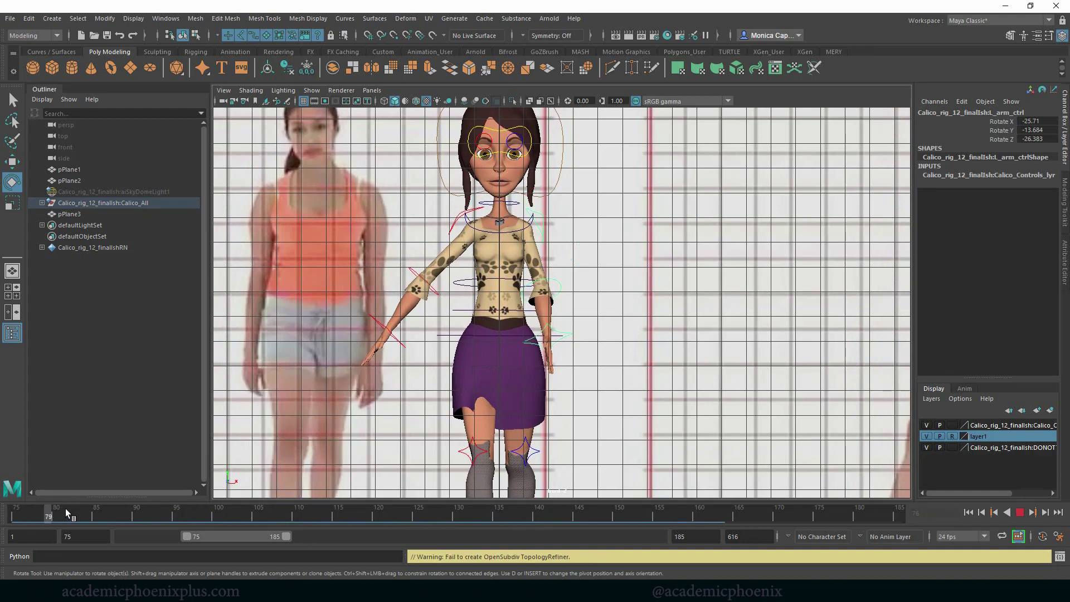
left_click_drag(222, 510, 497, 514)
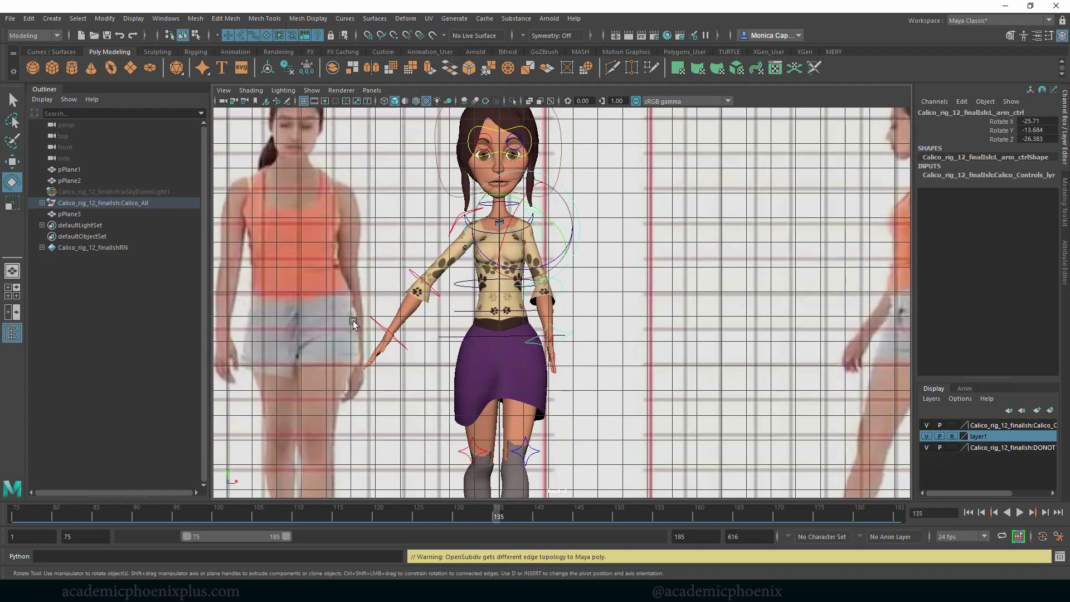
key("alt+shift+v")
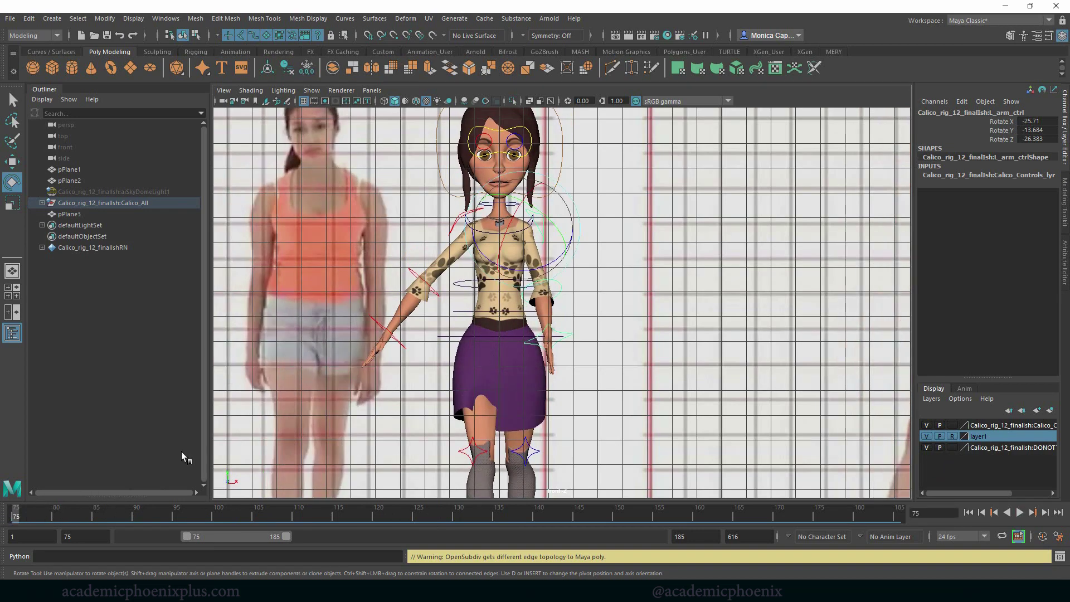
mouse_move(27, 510)
left_mouse_down()
mouse_move(568, 506)
mouse_move(176, 497)
mouse_move(15, 507)
left_mouse_up()
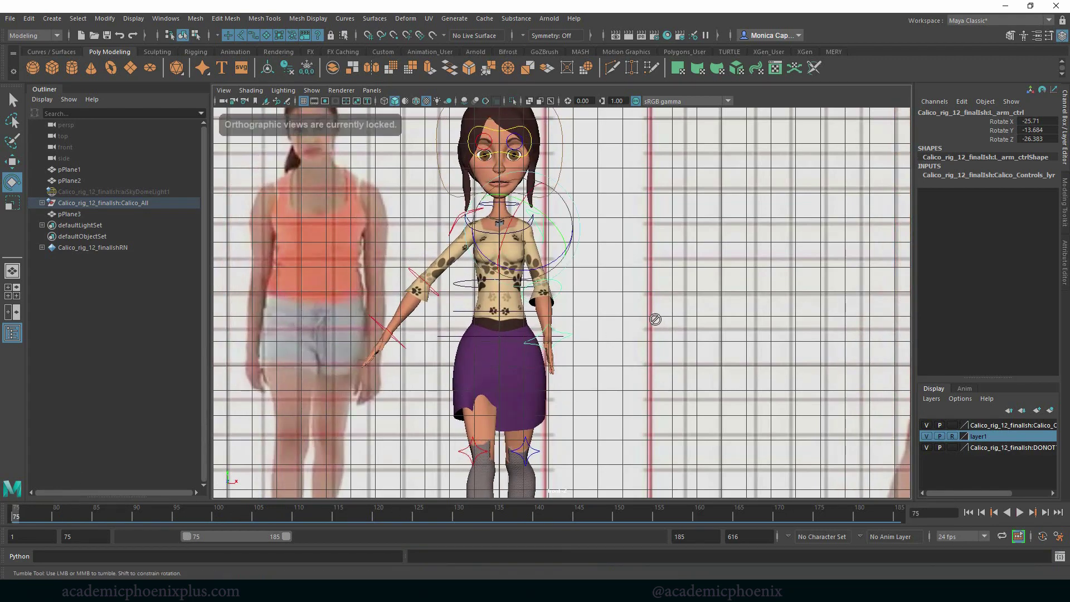
Step: Refine the left arm control's rotation in the perspective view to about X -19.81, Y -6.79, Z -27.46
key("space")
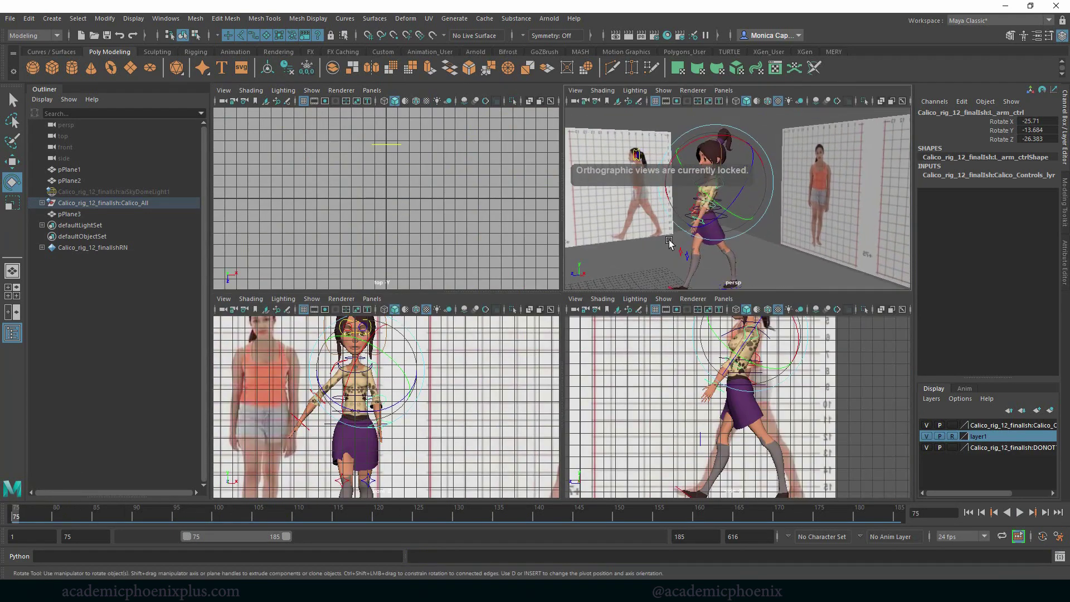
key("space")
left_click_drag(501, 290, 478, 271, "alt")
left_click(487, 295)
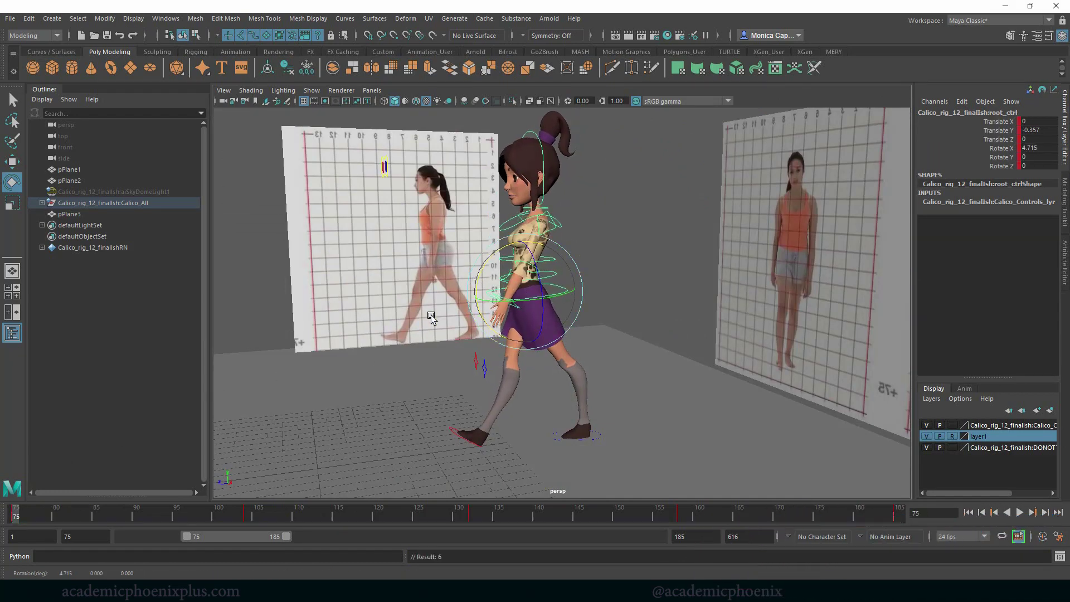
left_click(610, 237)
right_click_drag(609, 236, 759, 254, "alt")
key("ctrl+z")
middle_click_drag(593, 253, 589, 250, "alt")
left_click_drag(590, 253, 567, 265, "alt")
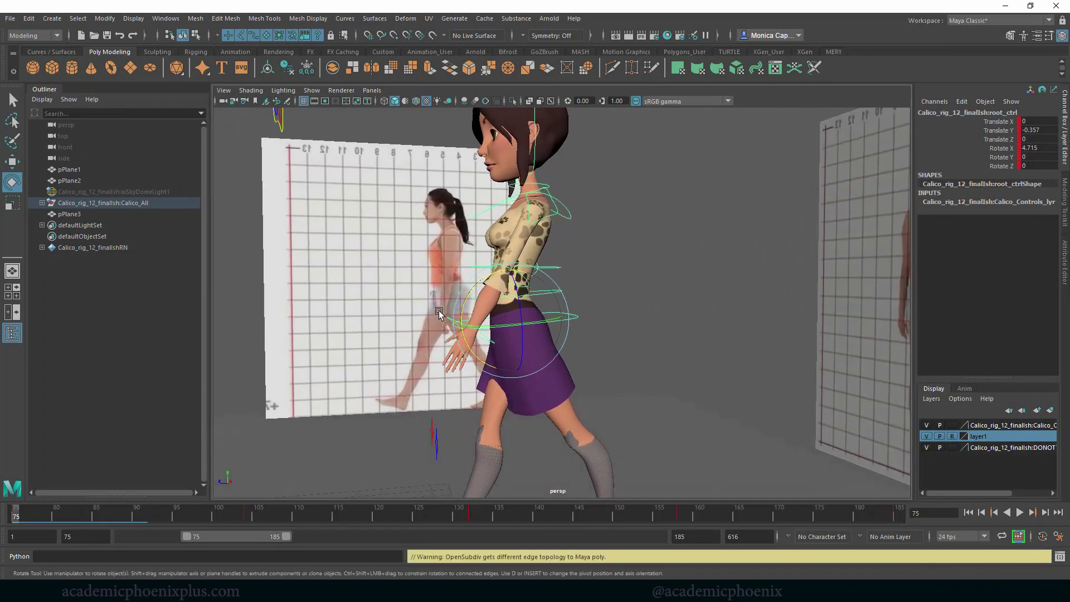
left_click(623, 221)
left_click(548, 217)
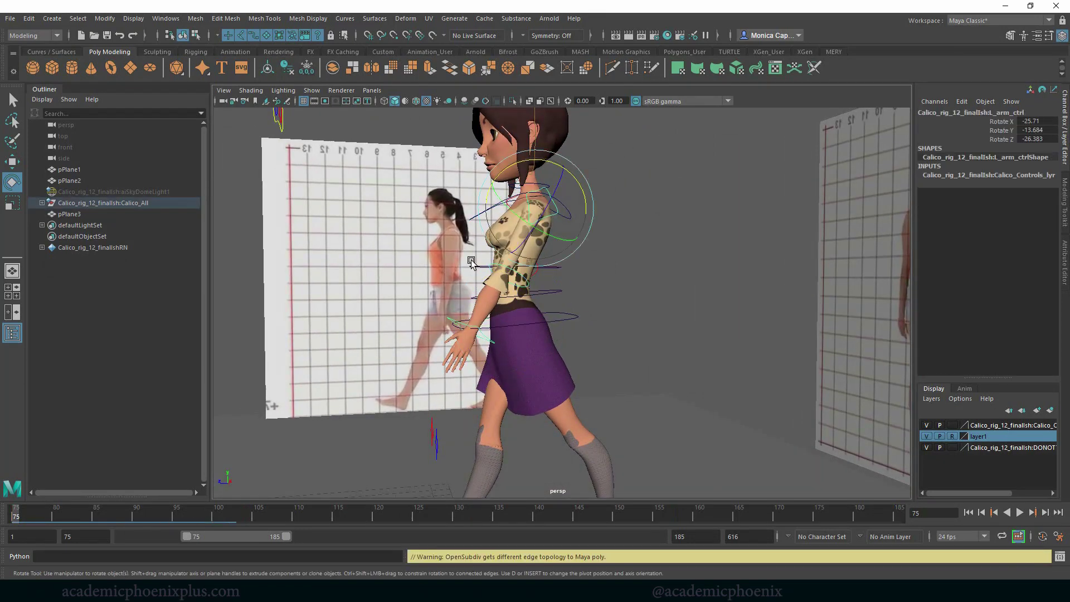
left_click_drag(548, 217, 526, 247)
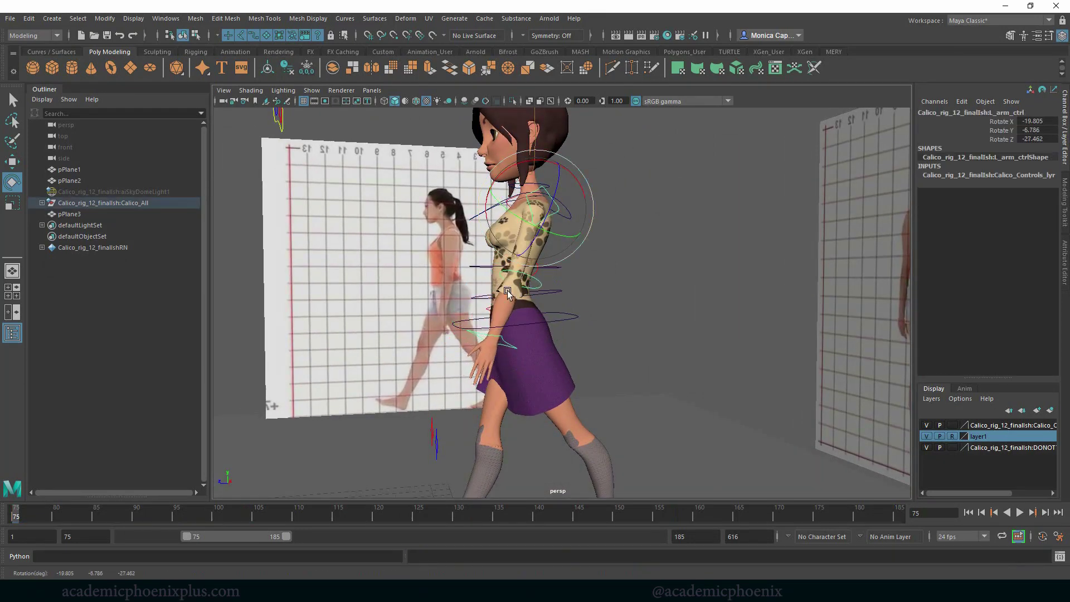
Step: Rotate the left elbow control to about -5.83 and the left wrist control to about -16.79 around Z
left_click_drag(603, 312, 518, 324, "alt")
left_click(515, 282)
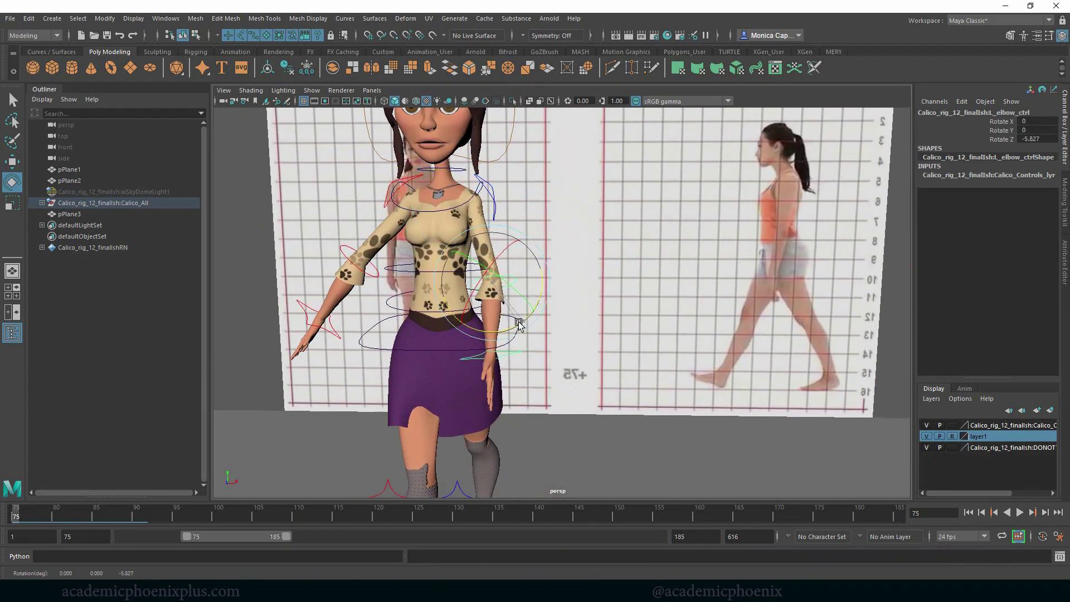
left_click(503, 359)
left_click_drag(518, 403, 490, 407)
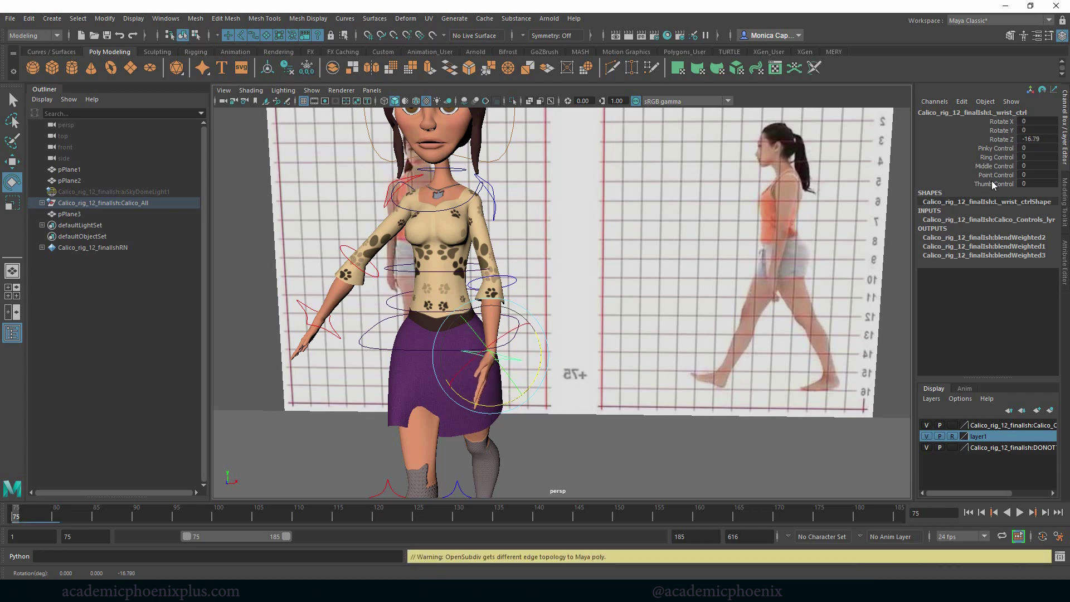
Step: Curl the left hand's fingers with Pinky, Ring and Middle Control at 0.2 and Point Control at 0.3
left_click_drag(987, 152, 985, 178)
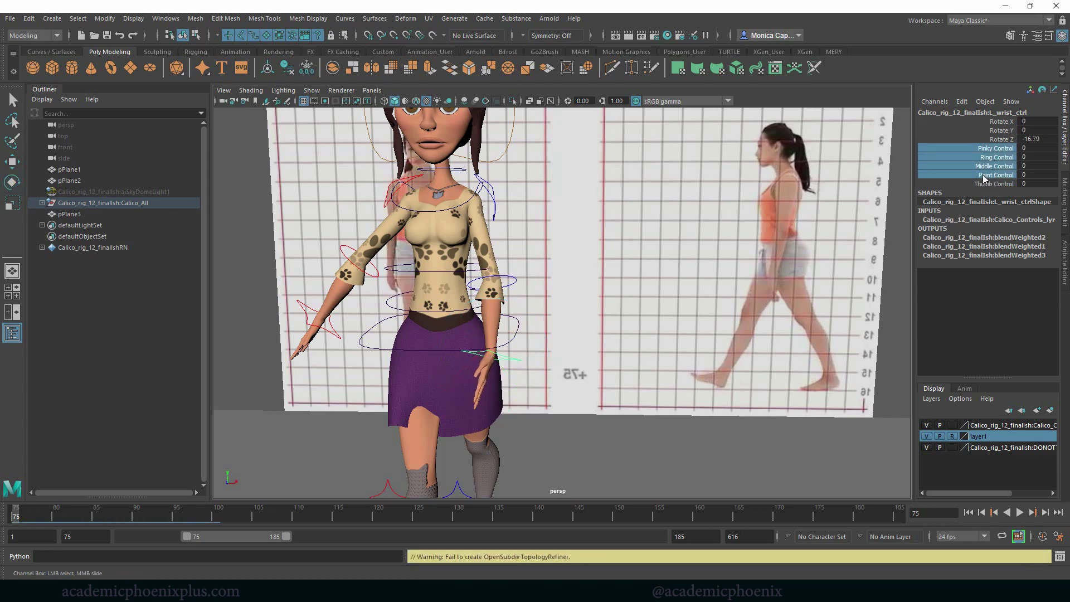
middle_click_drag(609, 320, 616, 328)
left_click(993, 155)
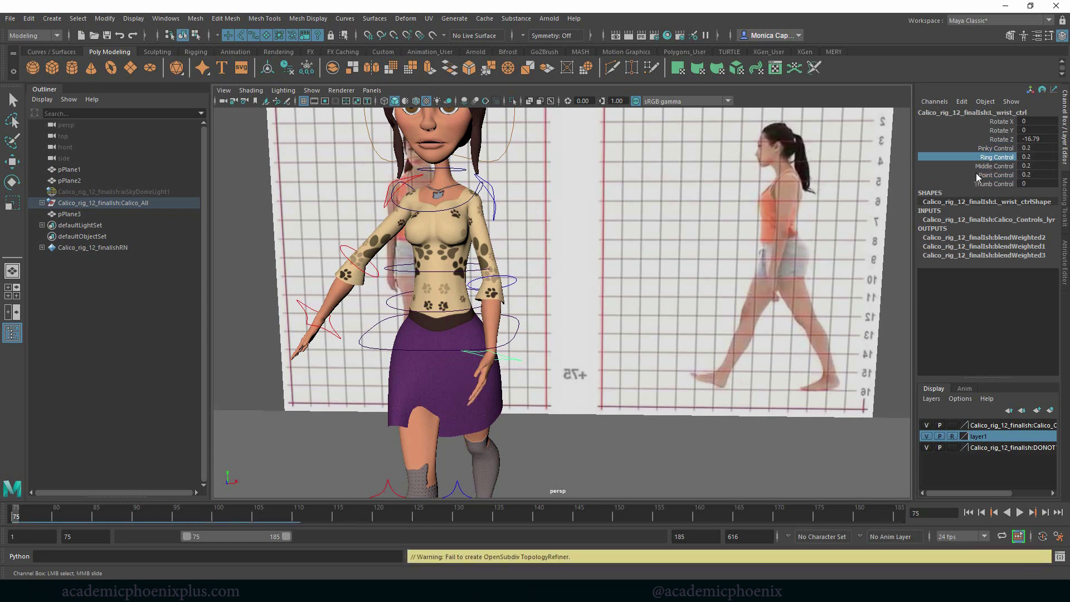
left_click(987, 174)
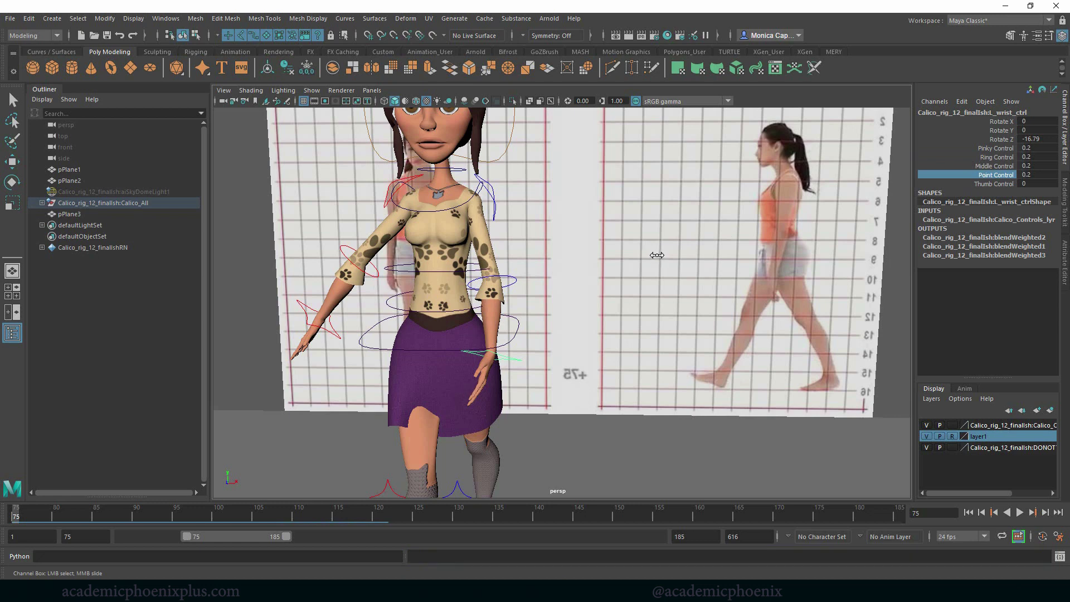
middle_click_drag(657, 255, 659, 255)
left_click_drag(996, 167, 996, 159)
middle_click_drag(719, 252, 730, 259)
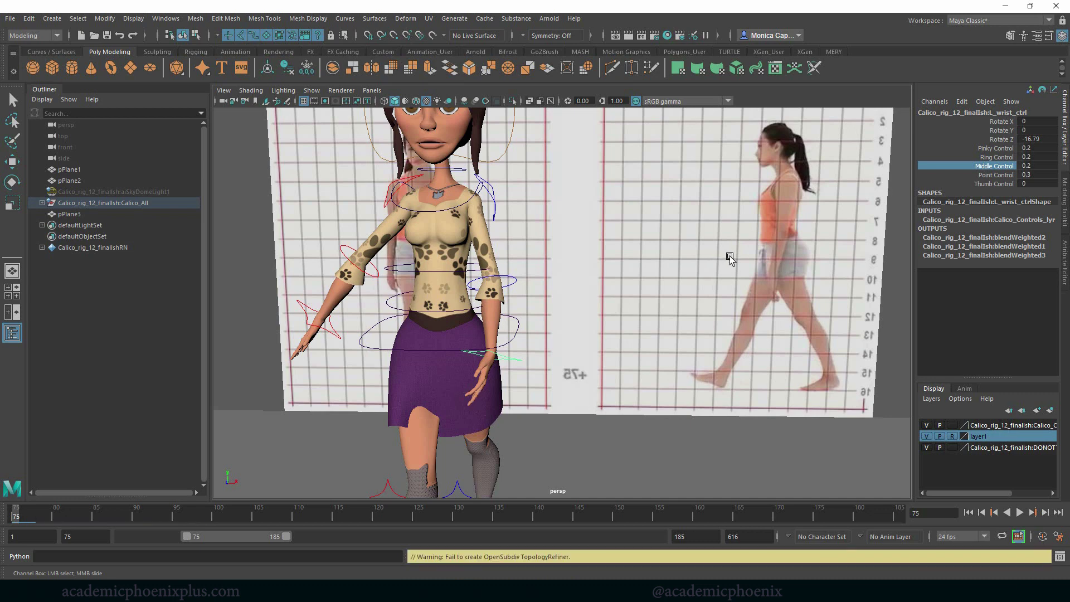
Step: Set the left wrist control's Ring Control and Pinky Control to 0.3
left_click_drag(679, 333, 785, 261, "alt")
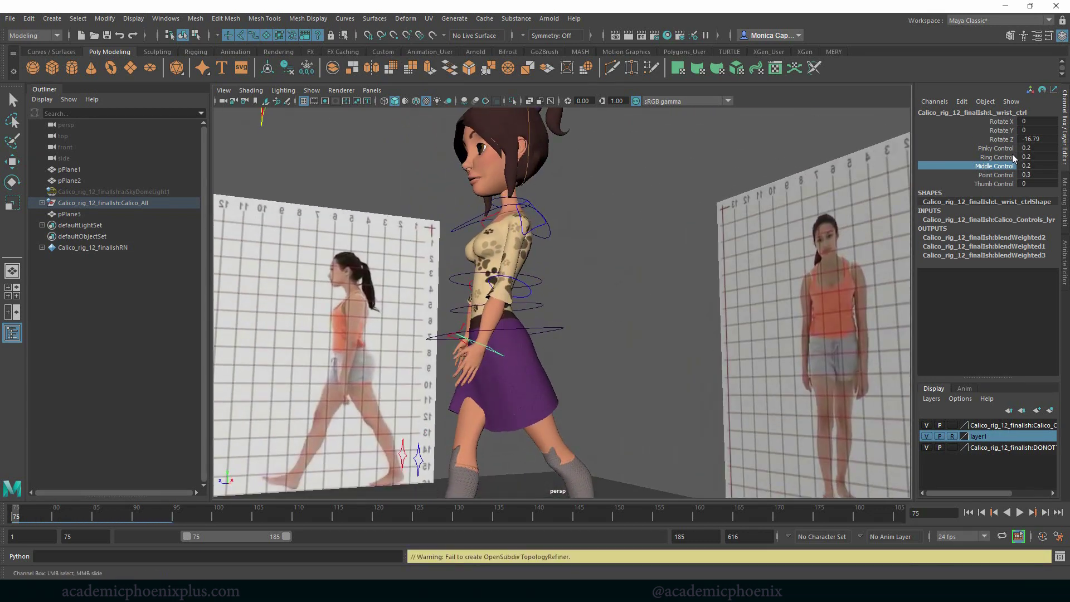
left_click(994, 175)
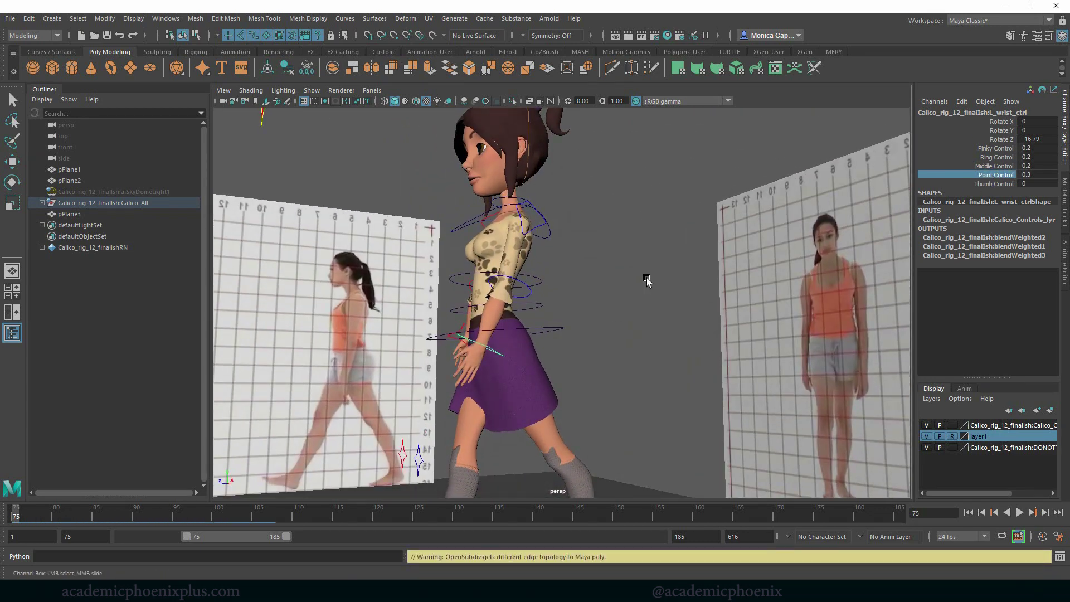
left_click(999, 158)
double_click(1041, 156)
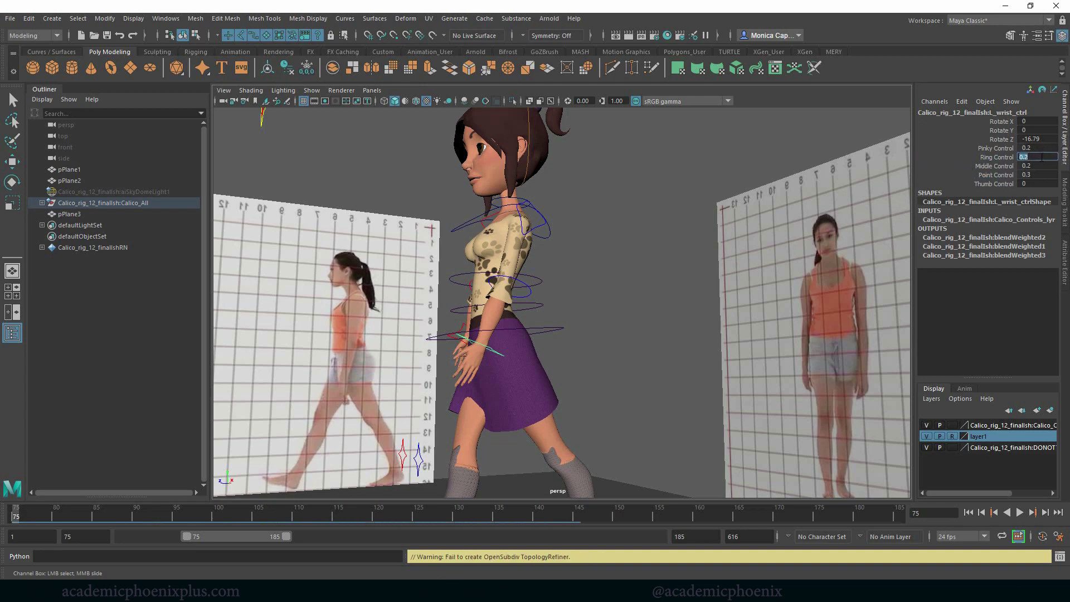
type("0.3")
key("Return")
double_click(1052, 149)
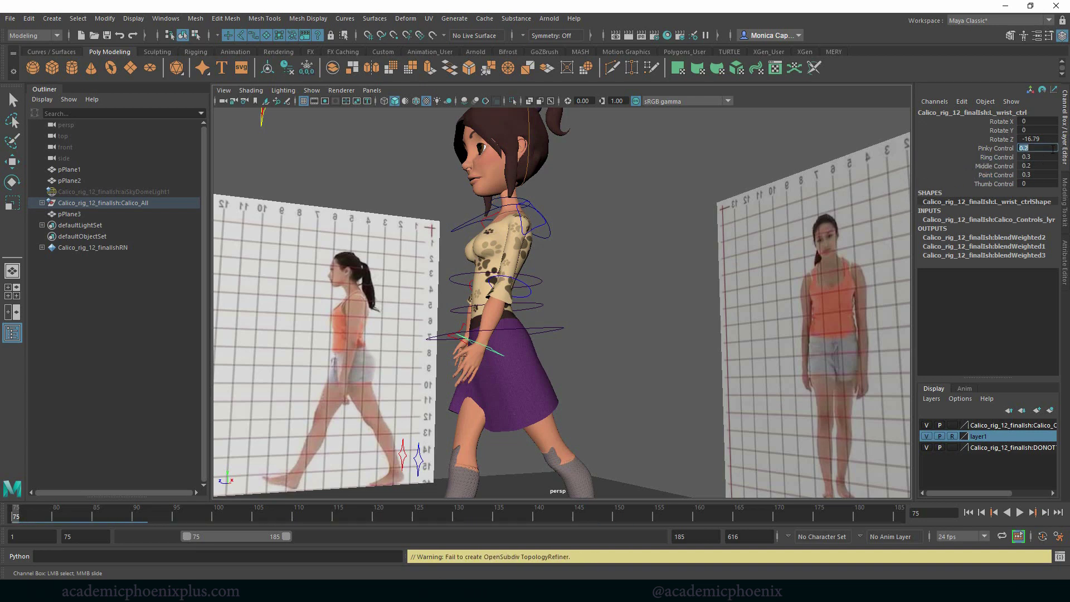
type(".3")
key("Return")
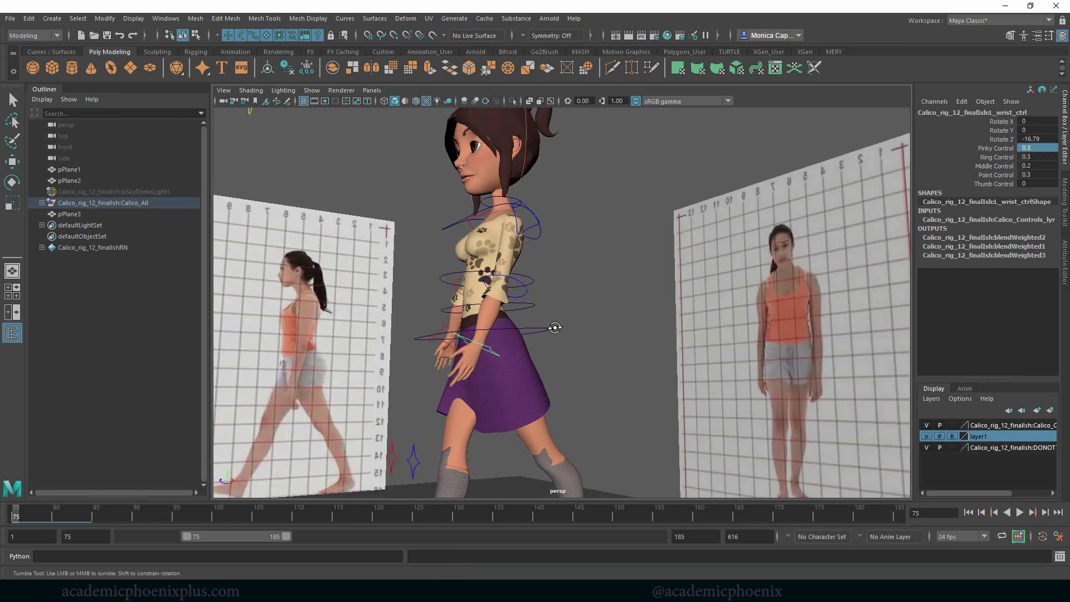
Step: Increase the left wrist control's Middle Control value to curl the middle finger more
left_click_drag(412, 328, 535, 369, "alt")
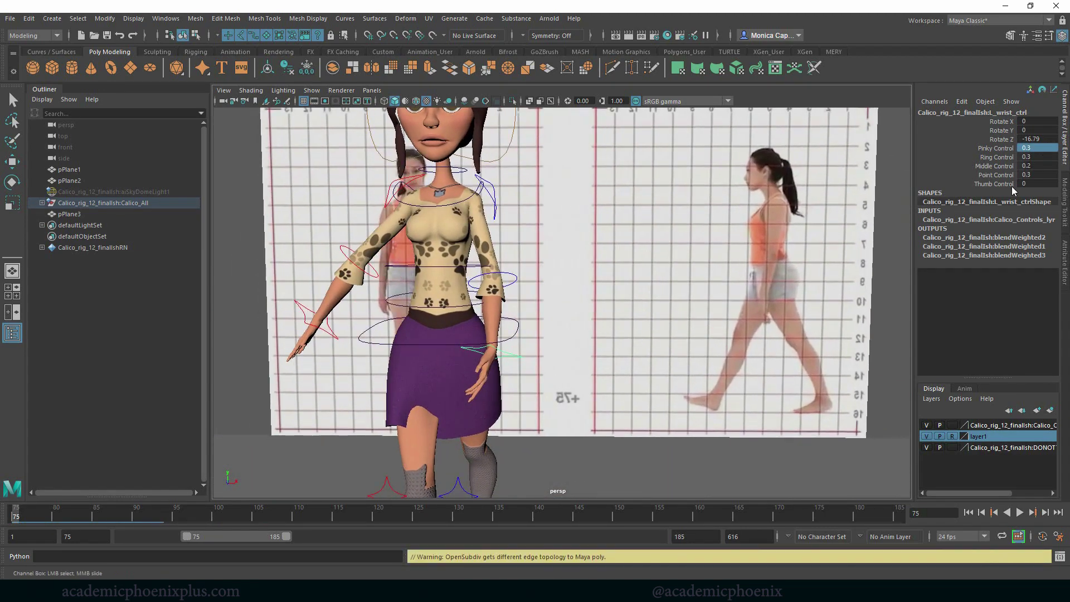
double_click(1034, 166)
key("Return")
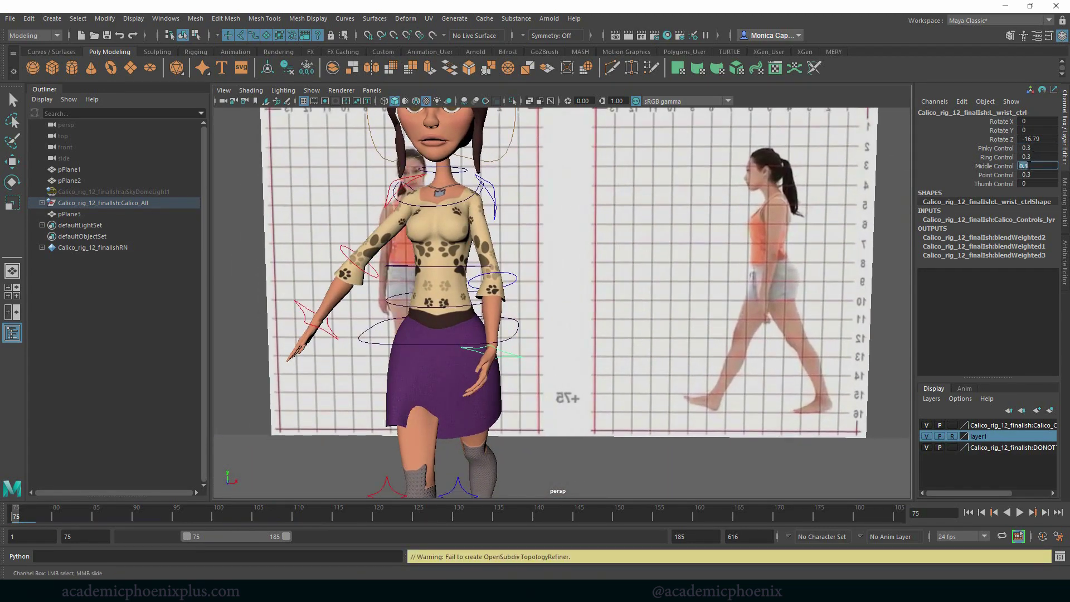
Step: Set the left wrist's Thumb Control to 0.1 and rotate the wrist to about 23.98, -25.28, -21.66 in X, Y, Z
double_click(1037, 184)
type(".1")
key("Return")
left_click_drag(554, 332, 606, 333, "alt")
key("e")
key("q")
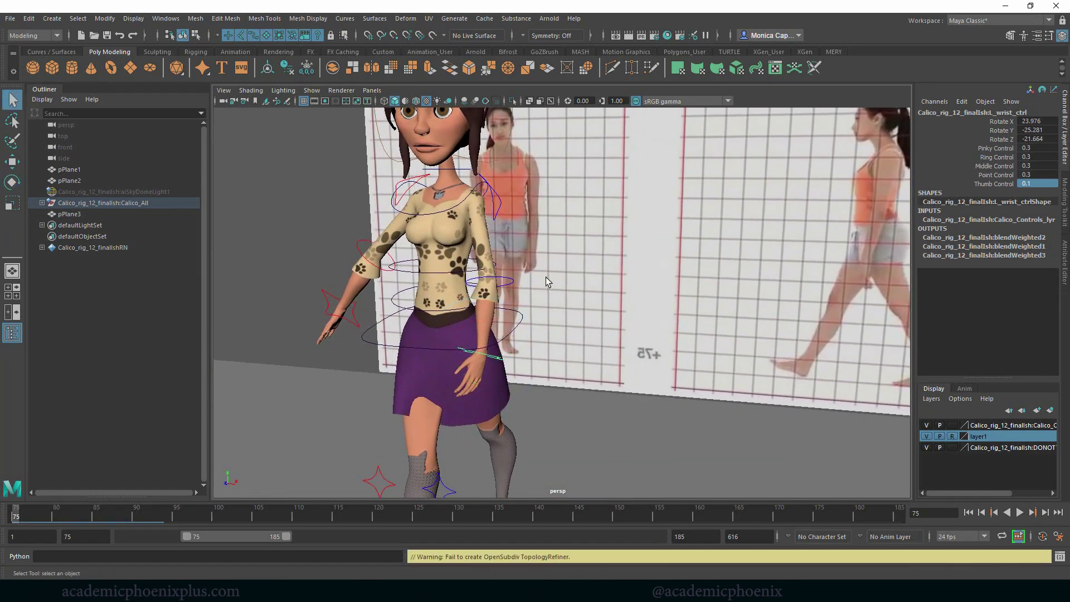
Step: Key the left wrist, elbow and arm controls at frame 75 and key the same pose at frame 185
left_click(510, 277)
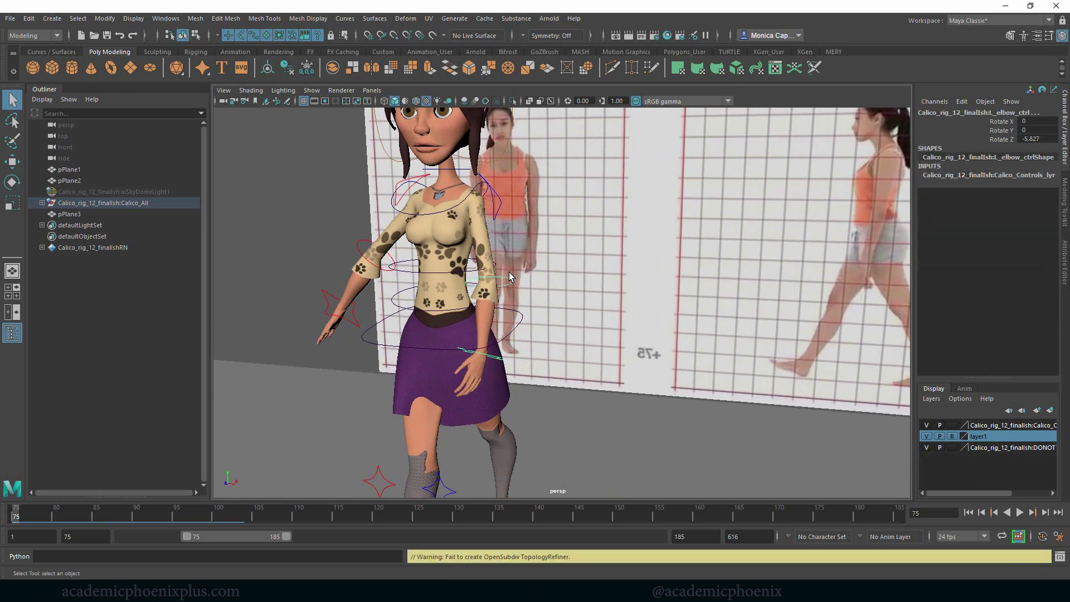
left_click(502, 211)
key("s")
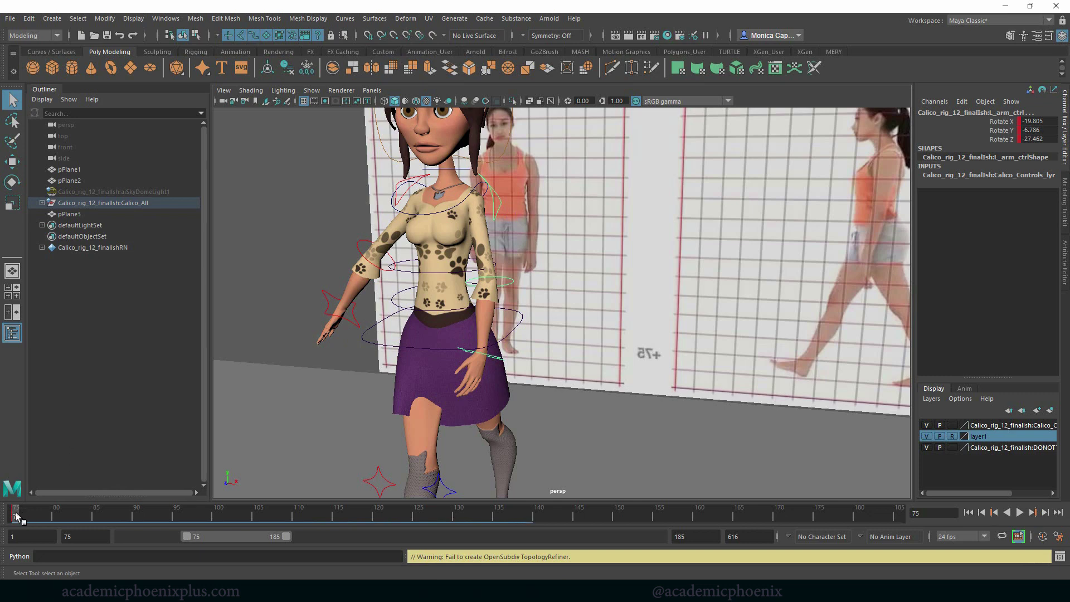
key("alt+v")
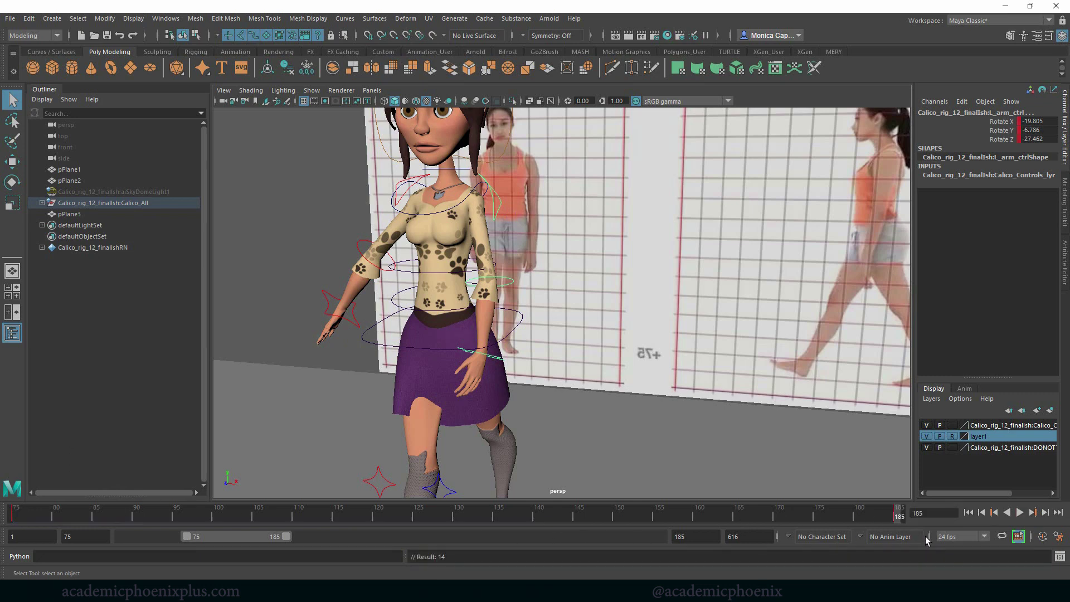
key("alt+v")
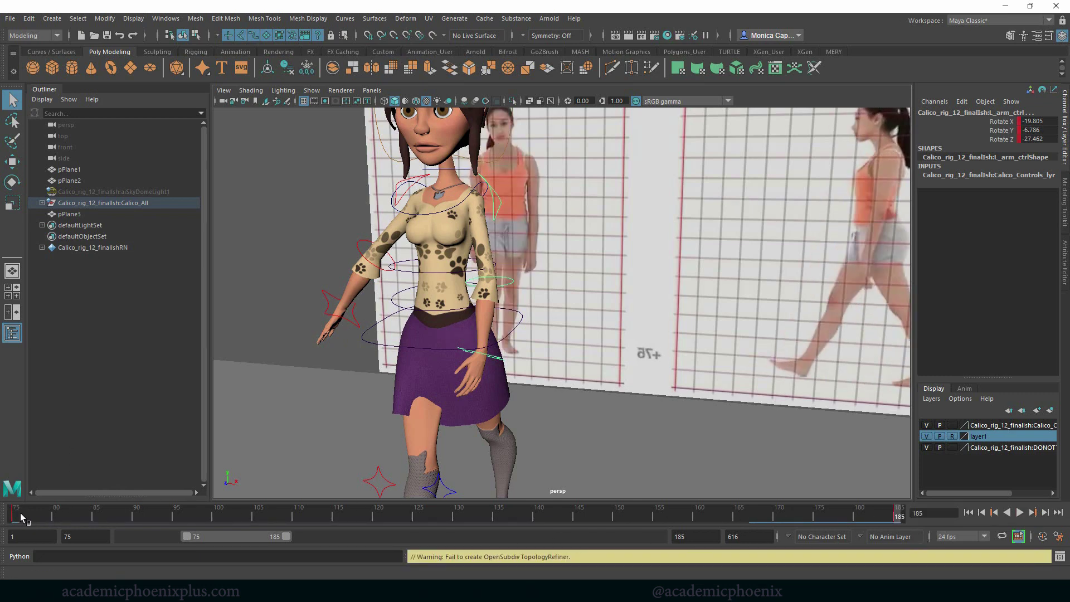
Step: At frame 132, swing the left arm control backward to about -16.40, 30.10, -27.33 in X, Y, Z
mouse_move(878, 475)
left_mouse_down()
mouse_move(914, 476)
mouse_move(457, 509)
mouse_move(471, 512)
left_mouse_up()
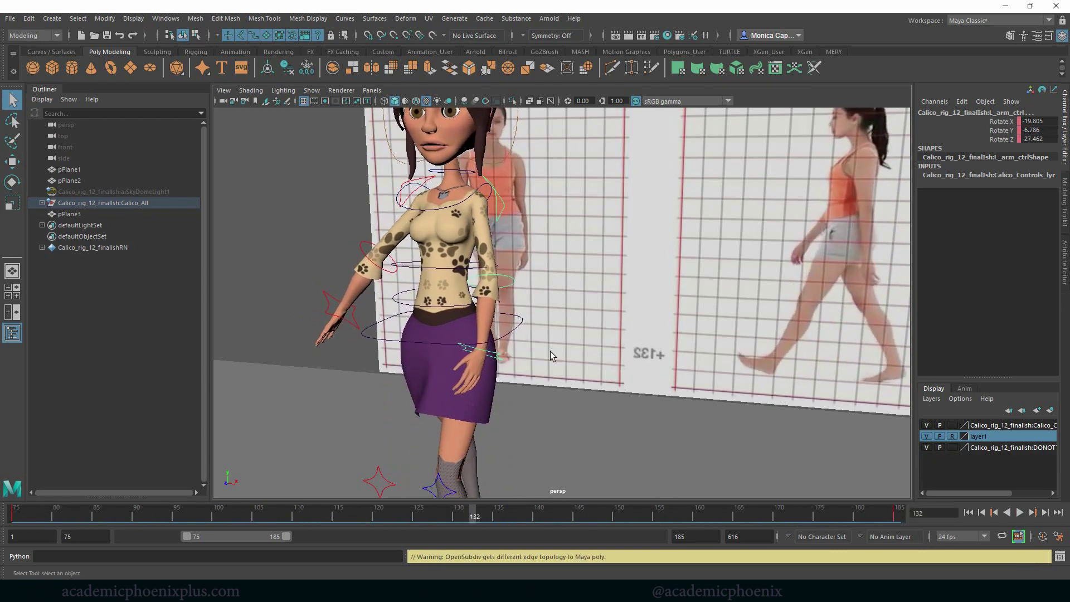
left_click_drag(550, 351, 489, 285, "alt")
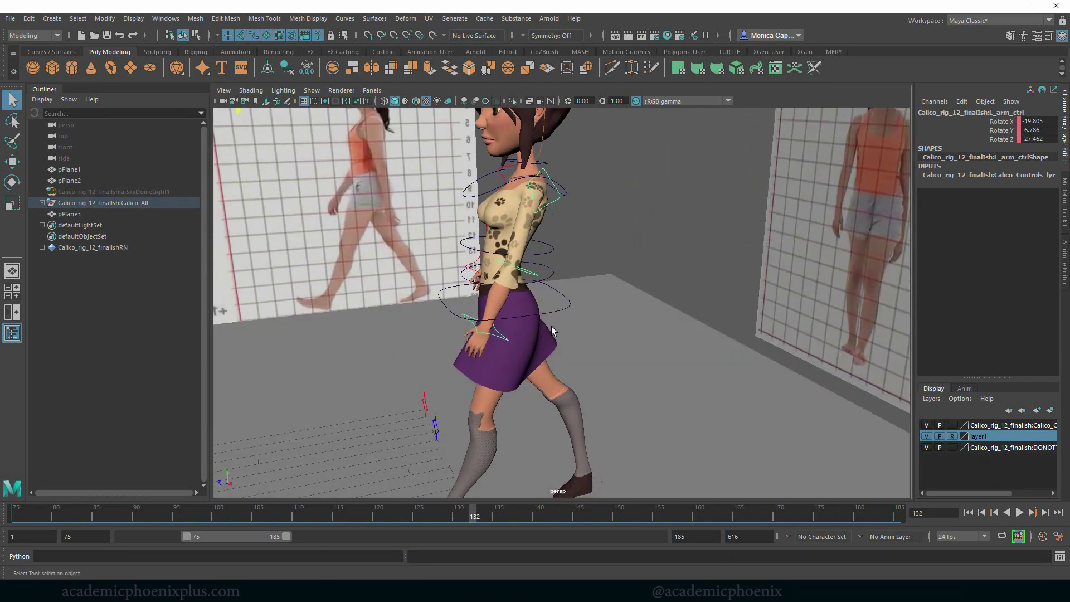
key("e")
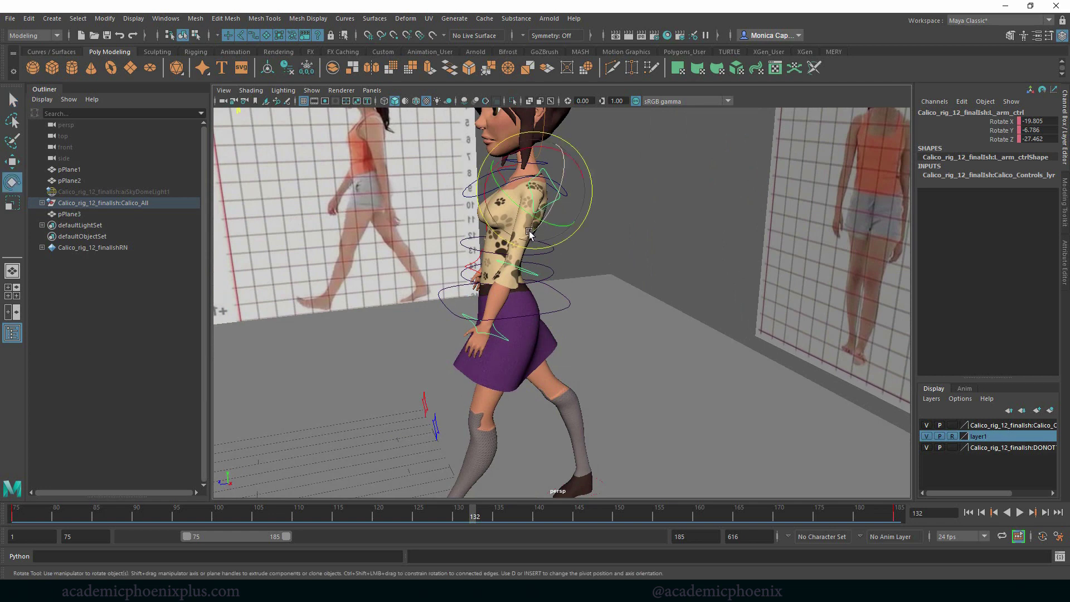
left_click_drag(514, 227, 481, 249)
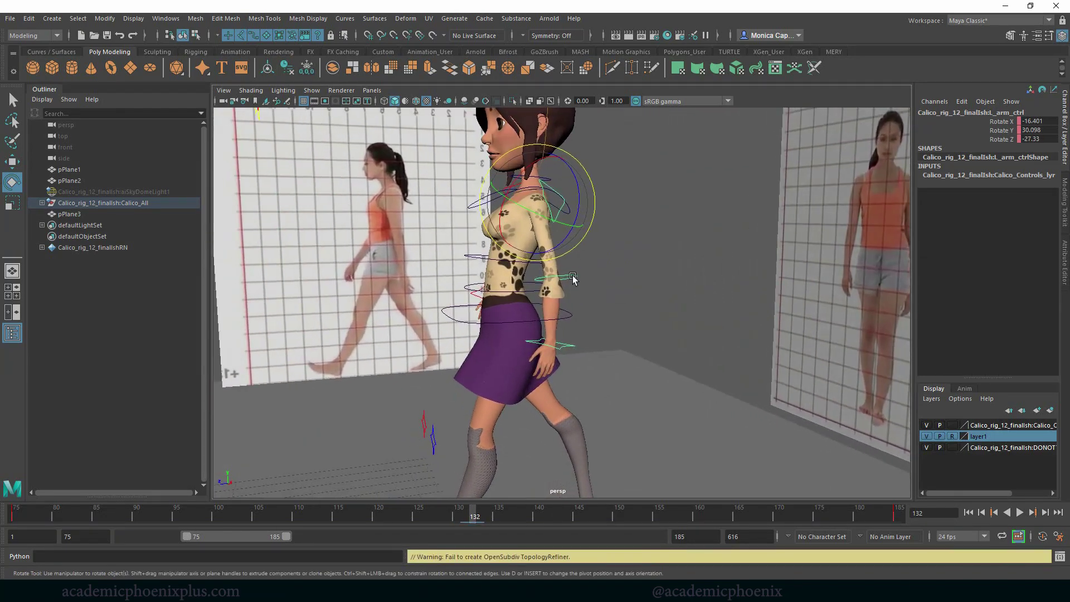
Step: Rotate the left elbow control to match the backswing and the left wrist control to about 27.11, -21.12, -15.69 at frame 132
left_click(524, 281)
left_click_drag(497, 294, 503, 338)
left_click(575, 343)
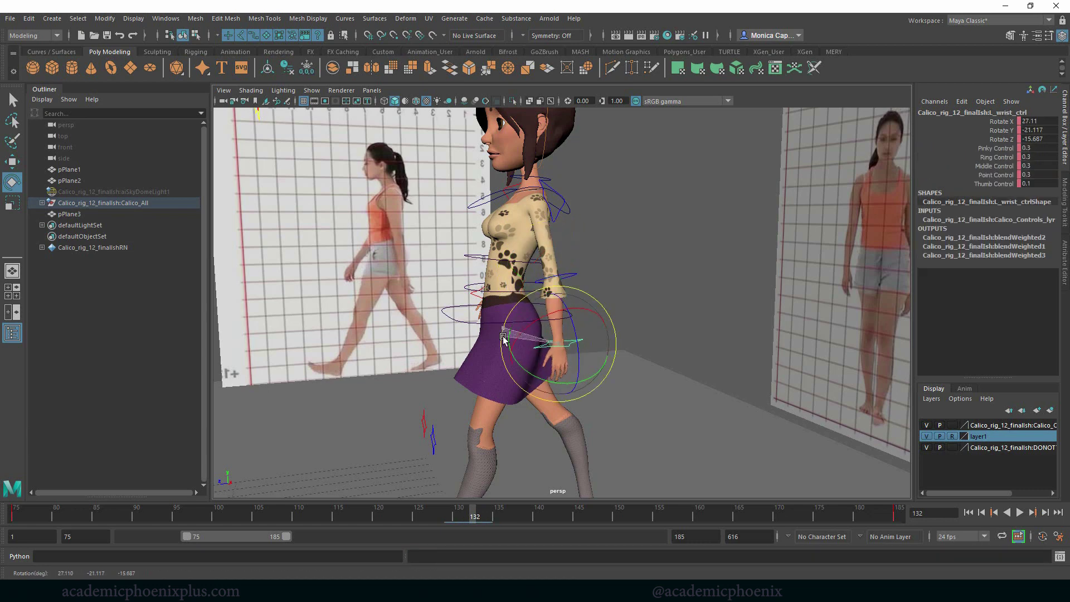
Step: Refine the left arm to about -17.05, 32.94, -32.80 and the elbow to about -9.51, 1.31, -3.55, keying the arm controls at frame 132
left_click_drag(574, 305, 513, 228, "alt")
left_click(497, 211)
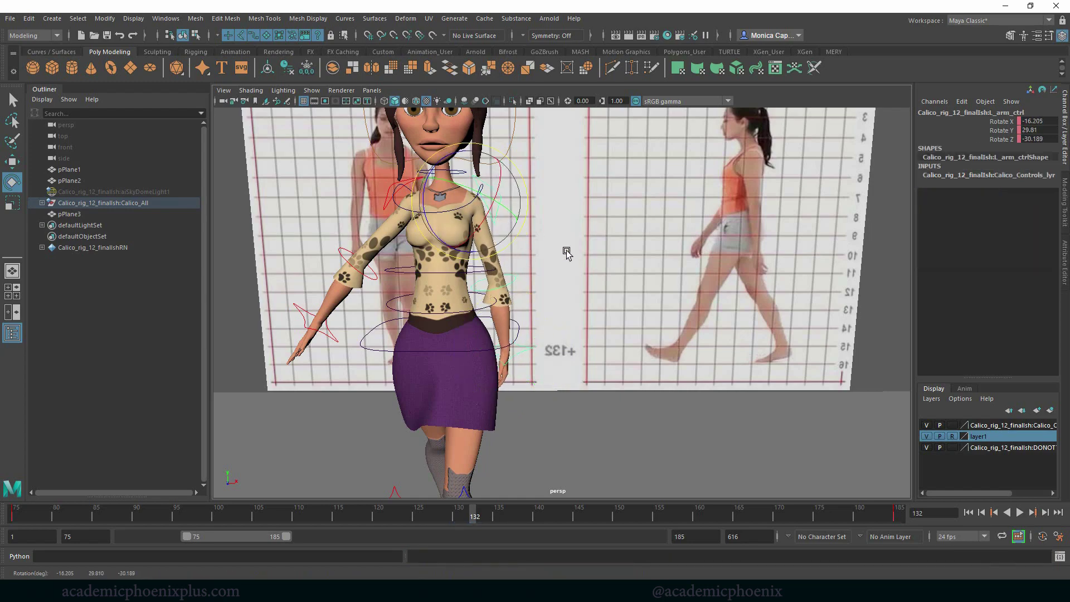
left_click_drag(563, 291, 515, 270, "alt")
left_click(589, 279)
left_click(585, 201)
left_click(512, 245)
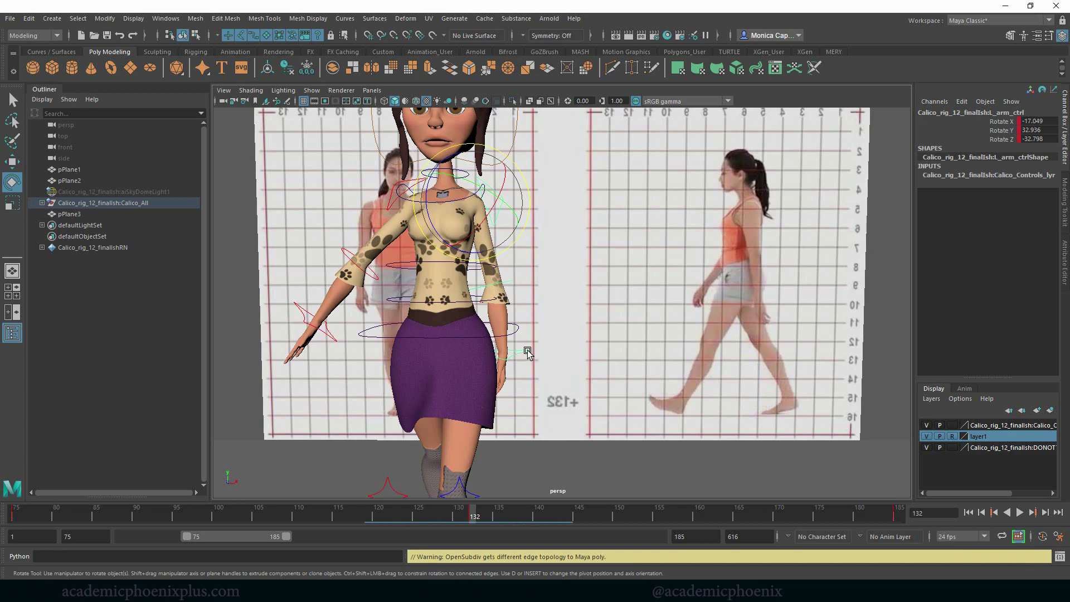
left_click(500, 212)
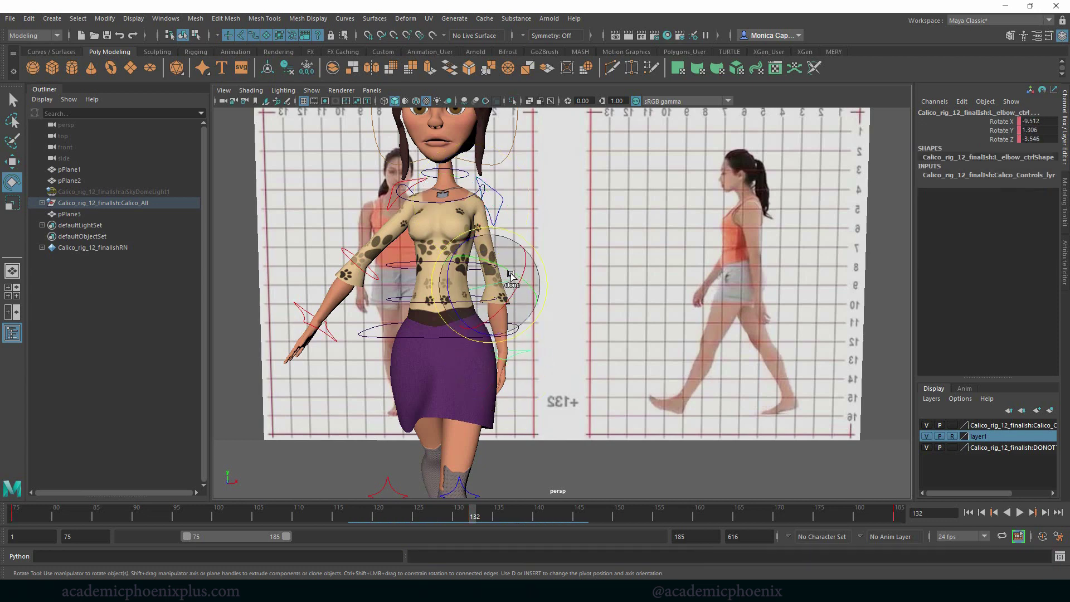
left_click(501, 213)
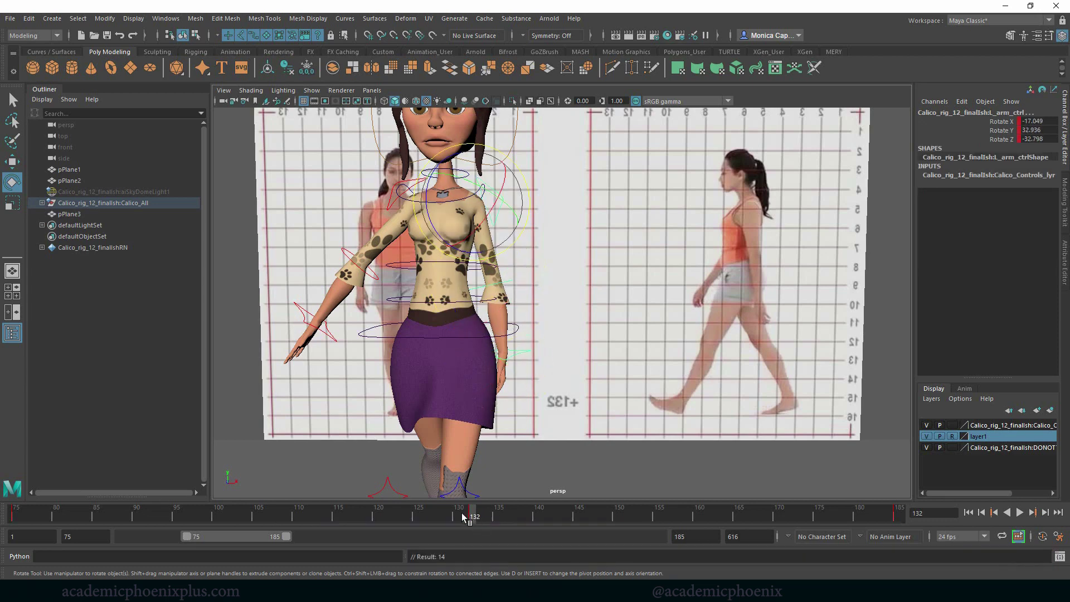
Step: Review the arm swing, and at frame 105 rotate the left arm control outward to about -17.02, 16.14, -25.45
left_click_drag(462, 514, 12, 515)
key("alt+v")
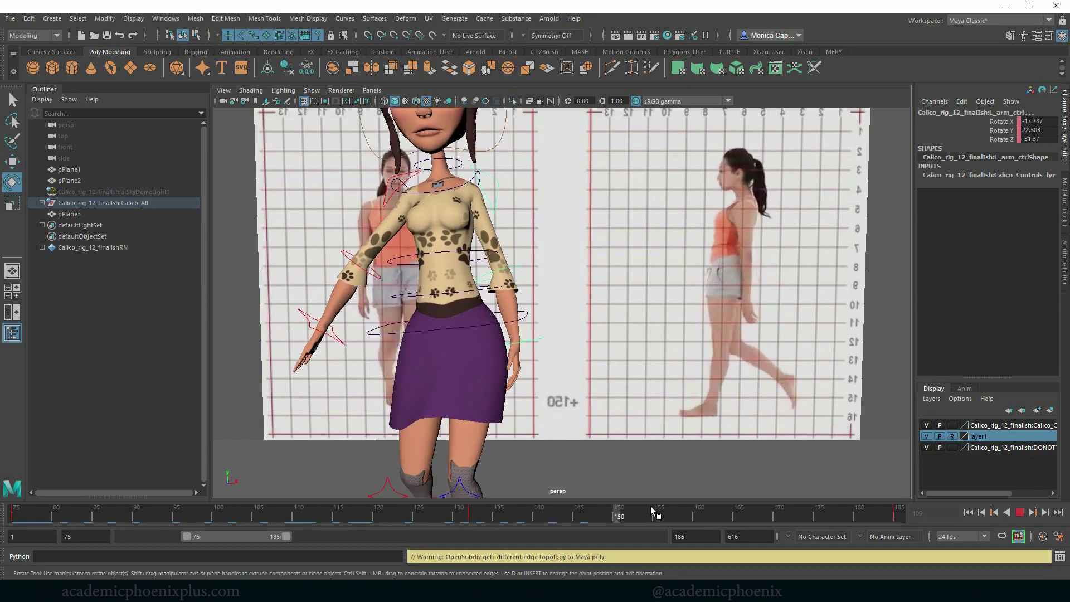
left_click(468, 518)
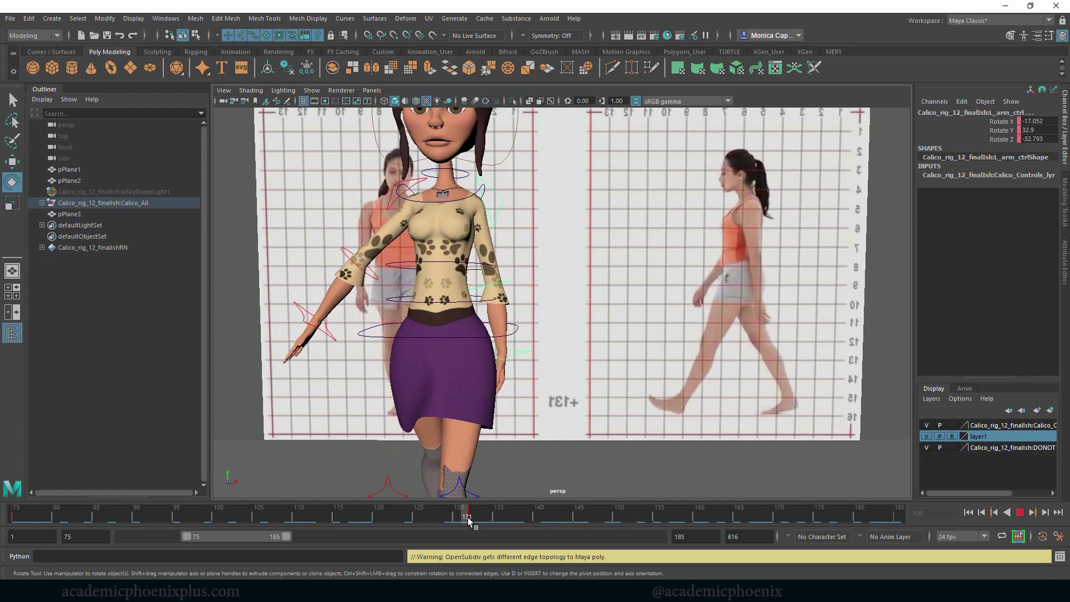
left_click_drag(467, 519, 258, 521)
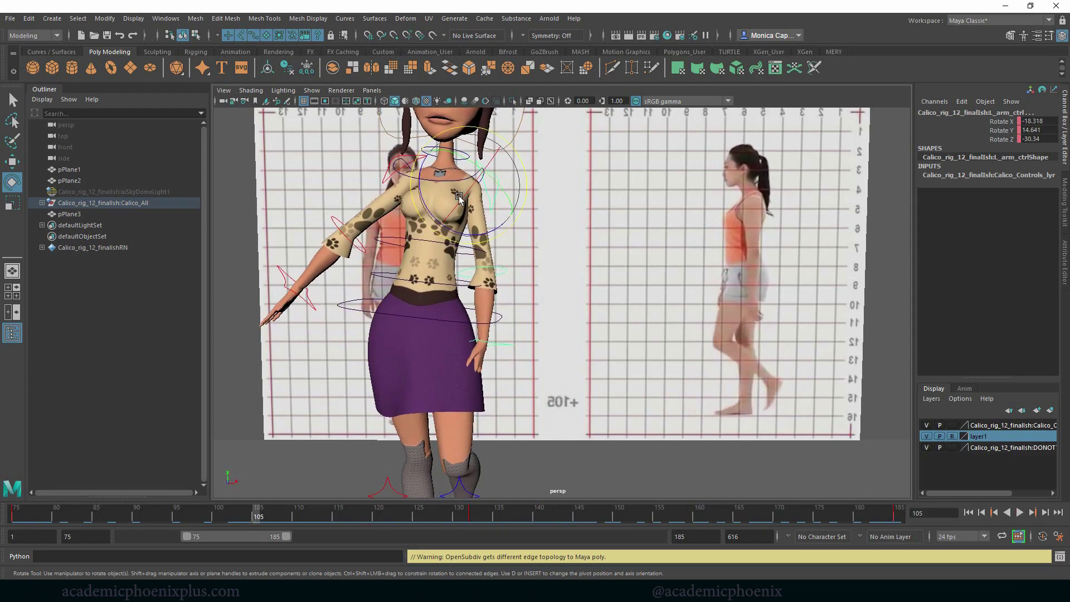
left_click_drag(496, 229, 499, 225)
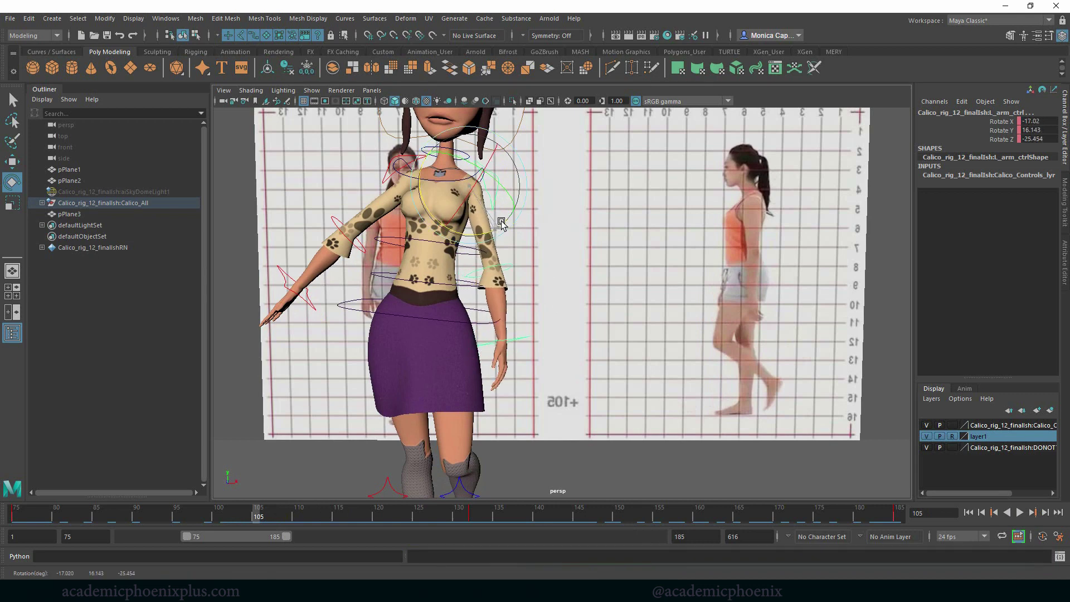
Step: At frame 105, rotate the left wrist to about 23.19, -25.82, -3.35 and the elbow to about -6.75, 3.43, 0.21, and key the arm controls
left_click(520, 338)
left_click_drag(549, 326, 542, 309)
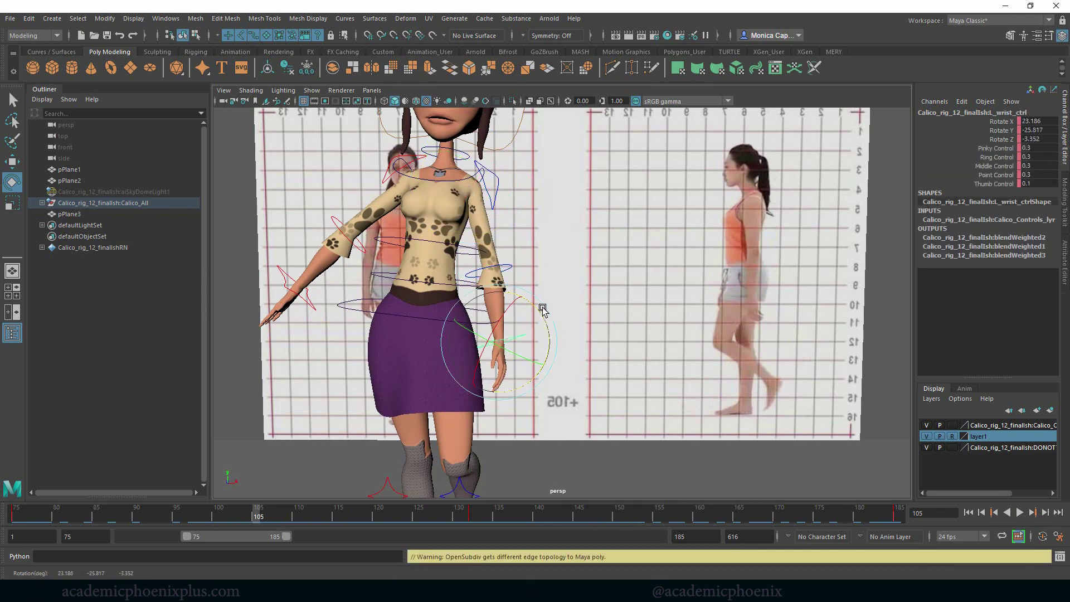
left_click(507, 270)
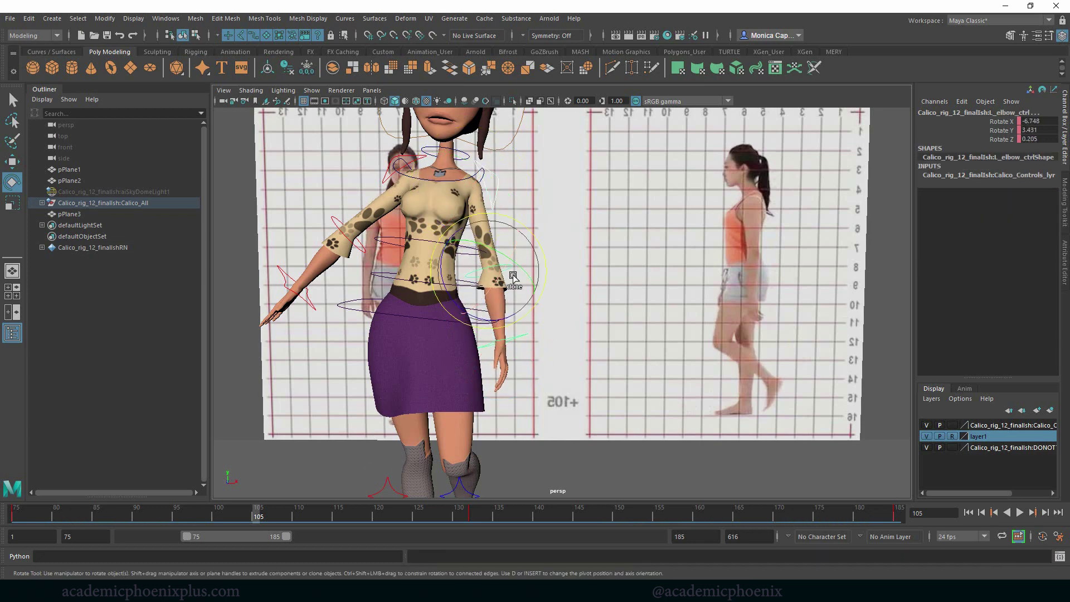
key("q")
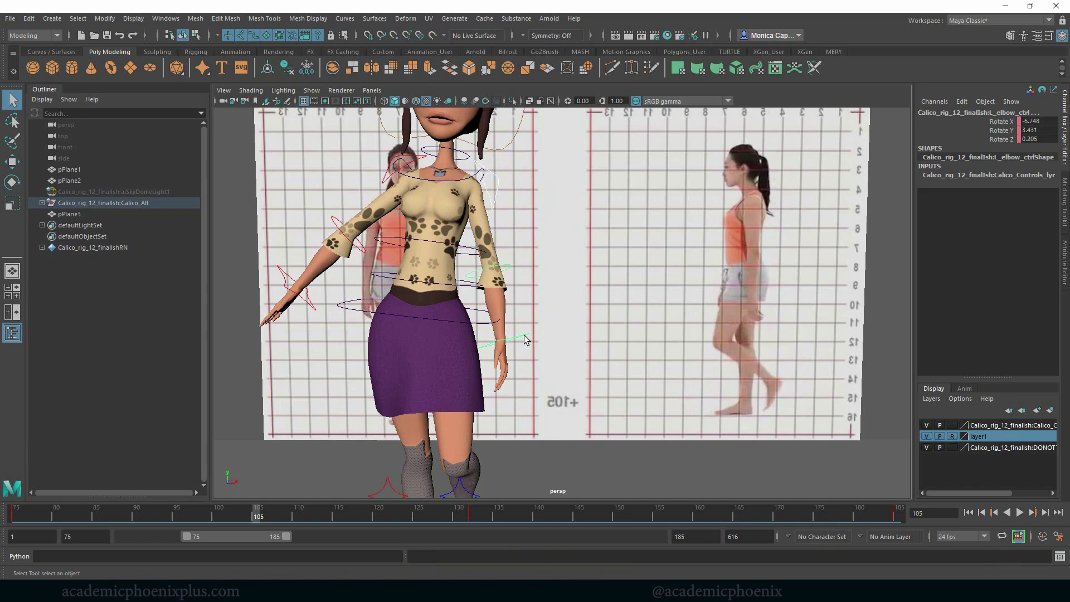
left_click(525, 340)
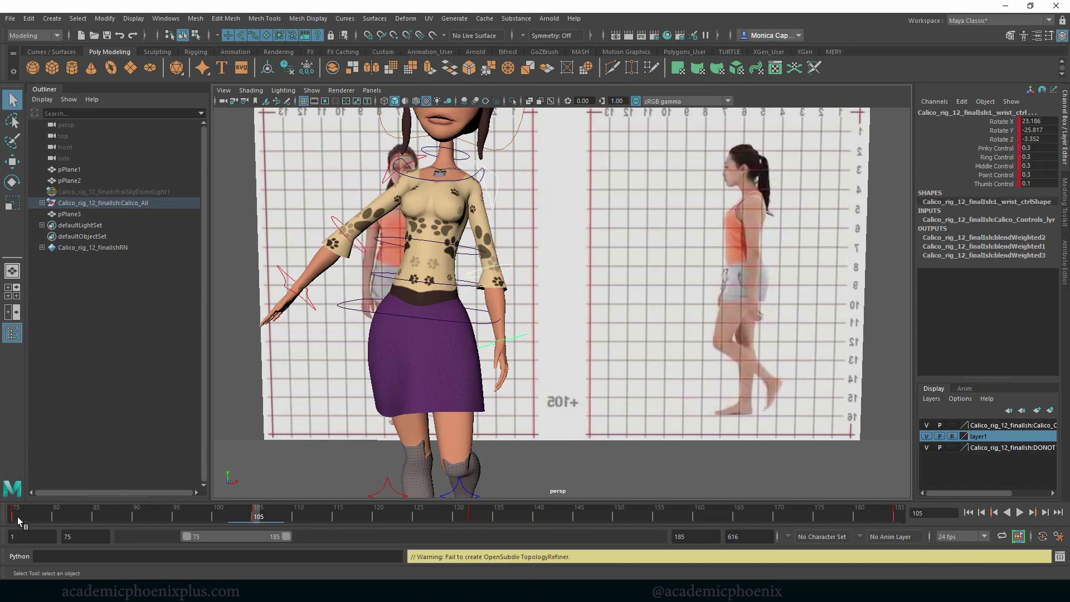
Step: At frame 155, rotate the left arm control to about -17.29, 17.86, -27.78 and the left wrist control to about 25.72, -23.38, -9.22
key("alt+v")
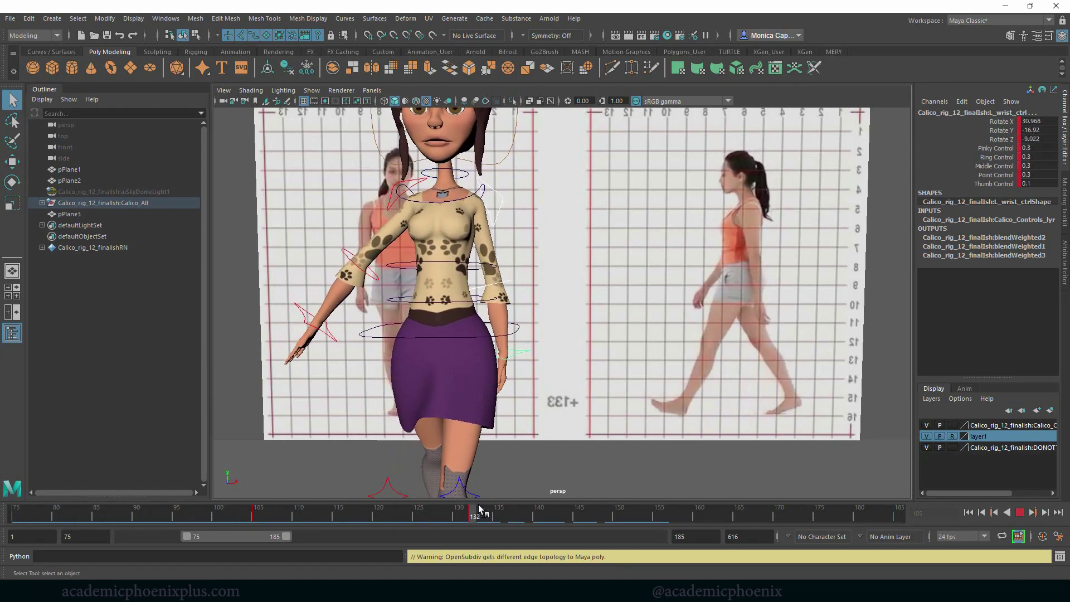
left_click_drag(479, 509, 657, 504)
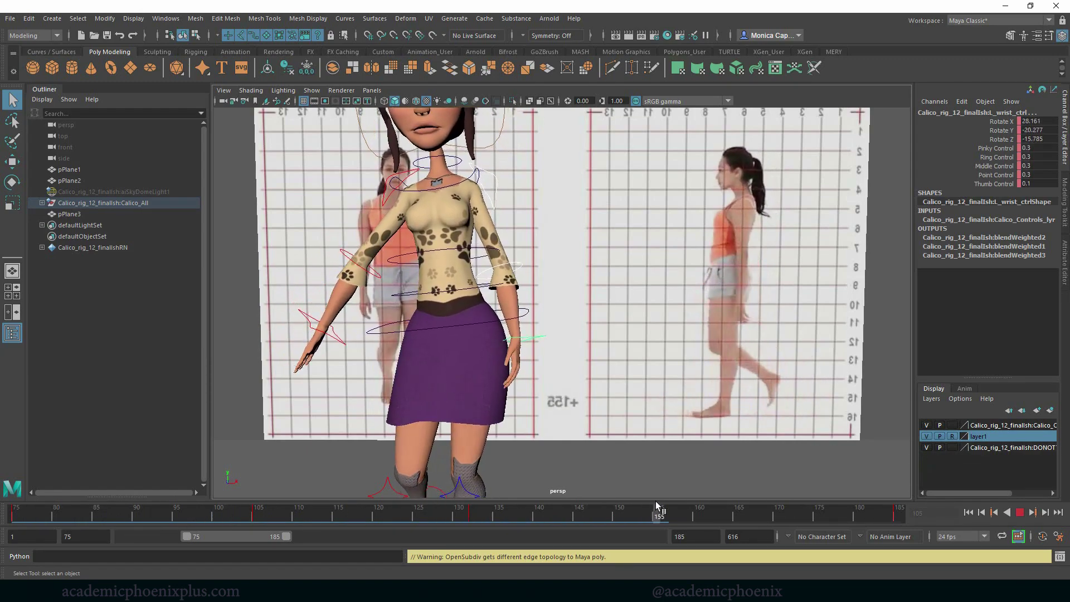
left_click(495, 195)
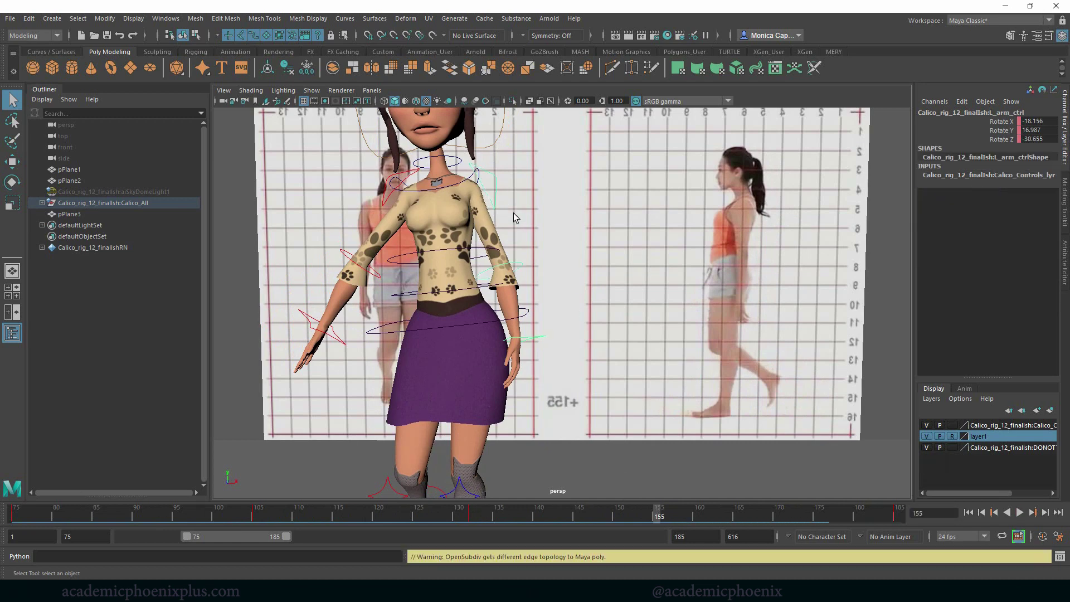
key("e")
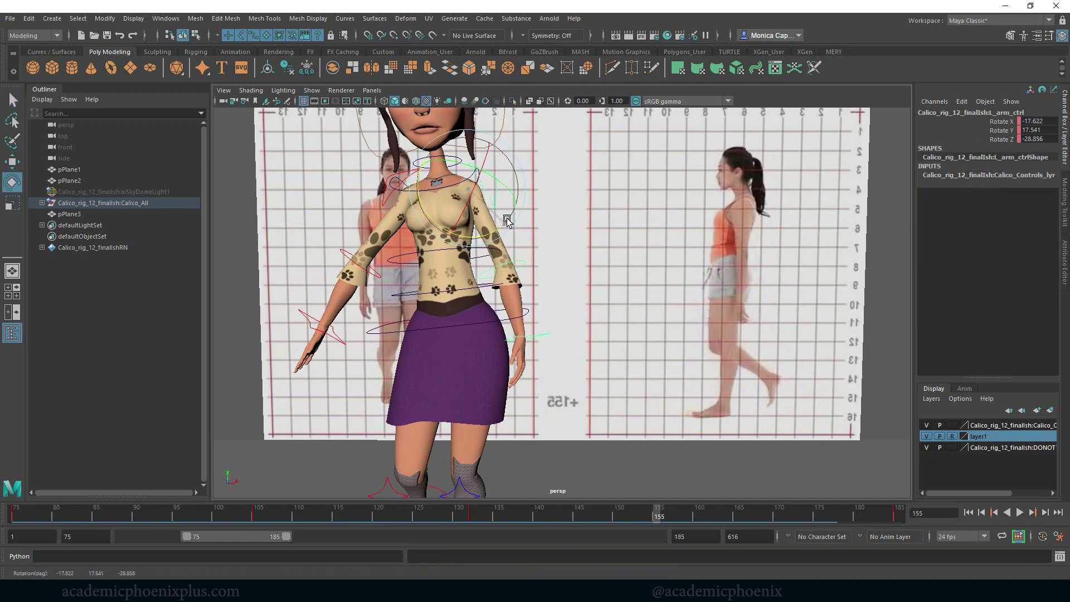
left_click_drag(507, 220, 511, 223)
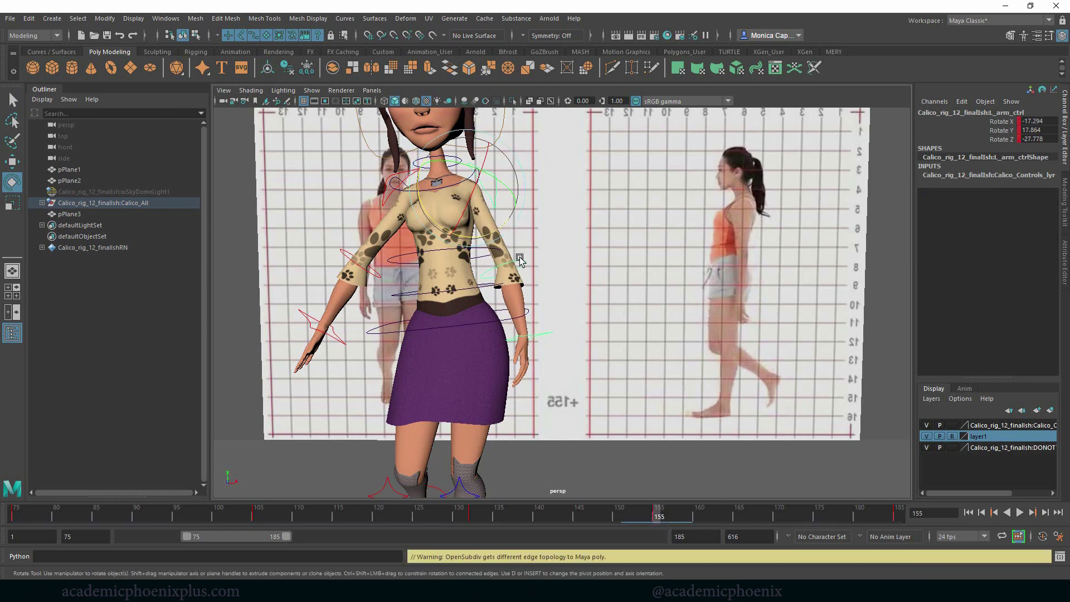
left_click(543, 335)
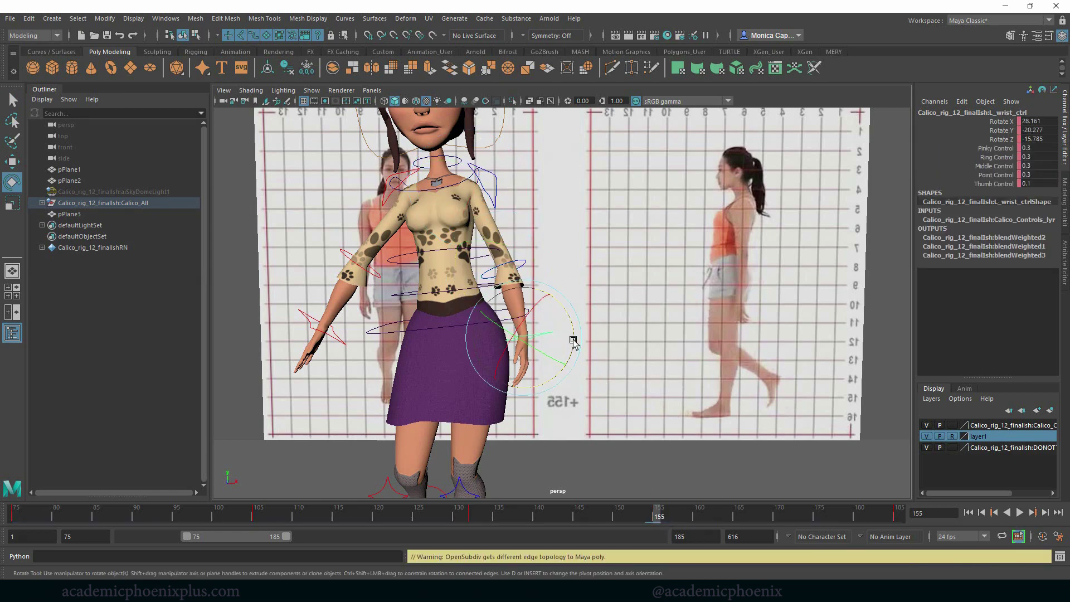
left_click_drag(574, 341, 535, 293)
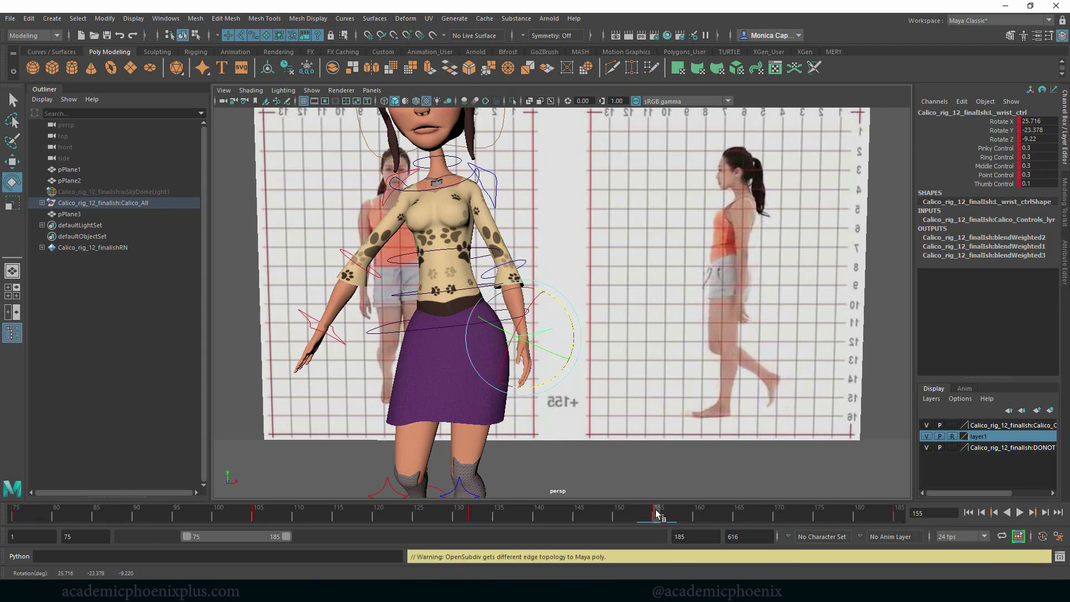
Step: Play the walk cycle from frame 75 and check the left arm's swing against the reference footage
key("alt+v")
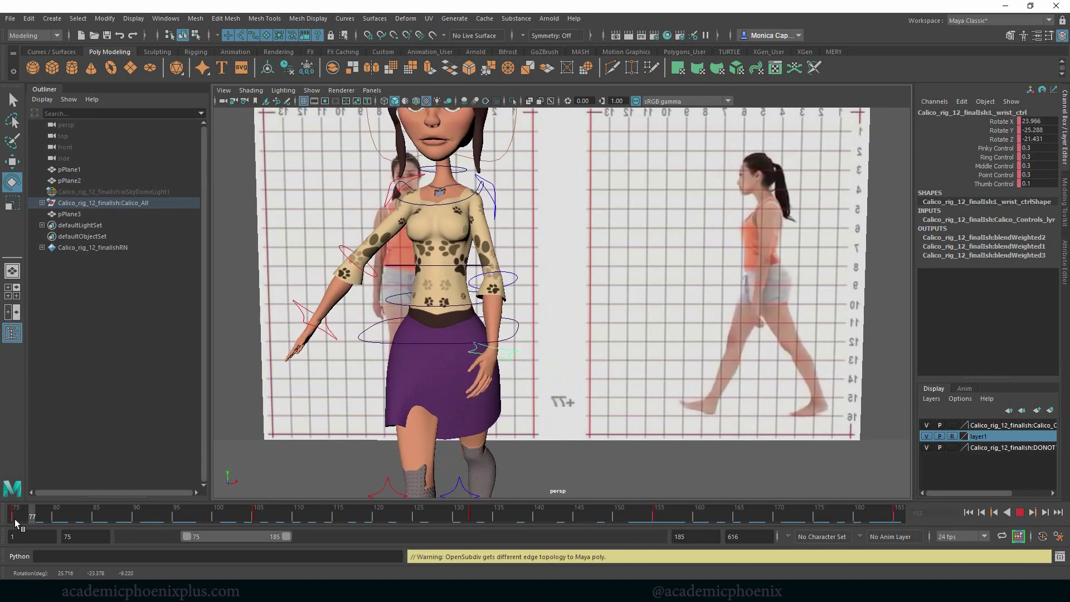
mouse_move(15, 519)
left_mouse_down()
mouse_move(925, 504)
mouse_move(15, 516)
left_mouse_up()
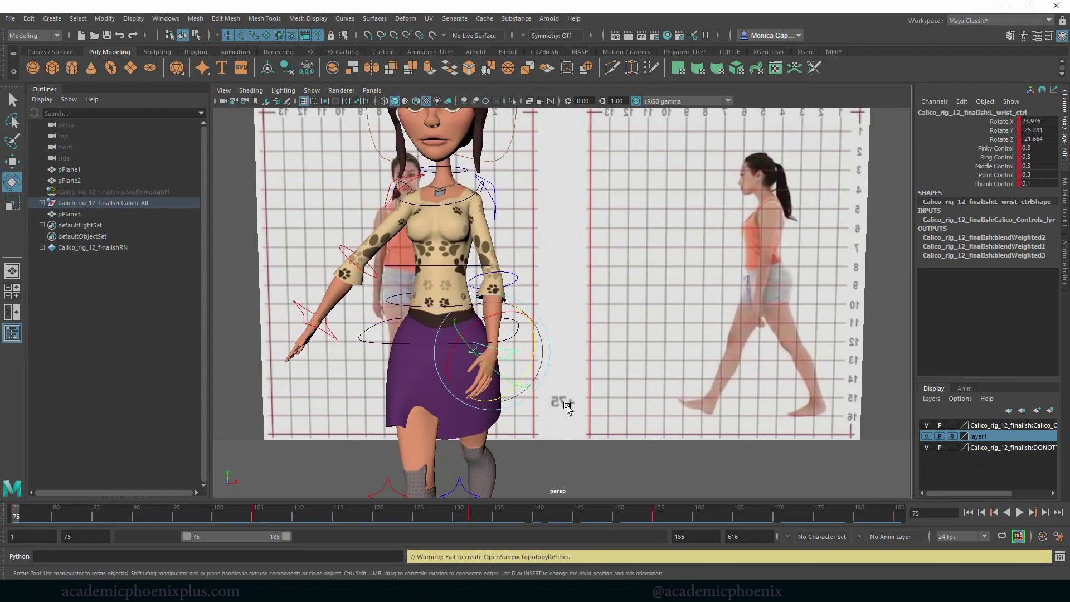
right_click_drag(626, 359, 556, 339, "alt")
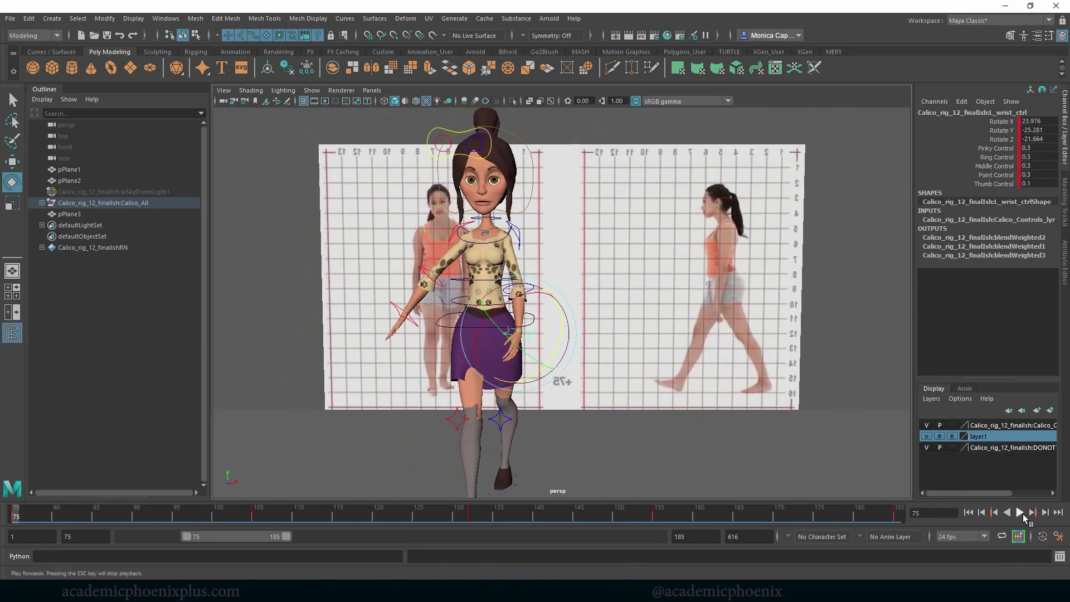
left_click(1019, 513)
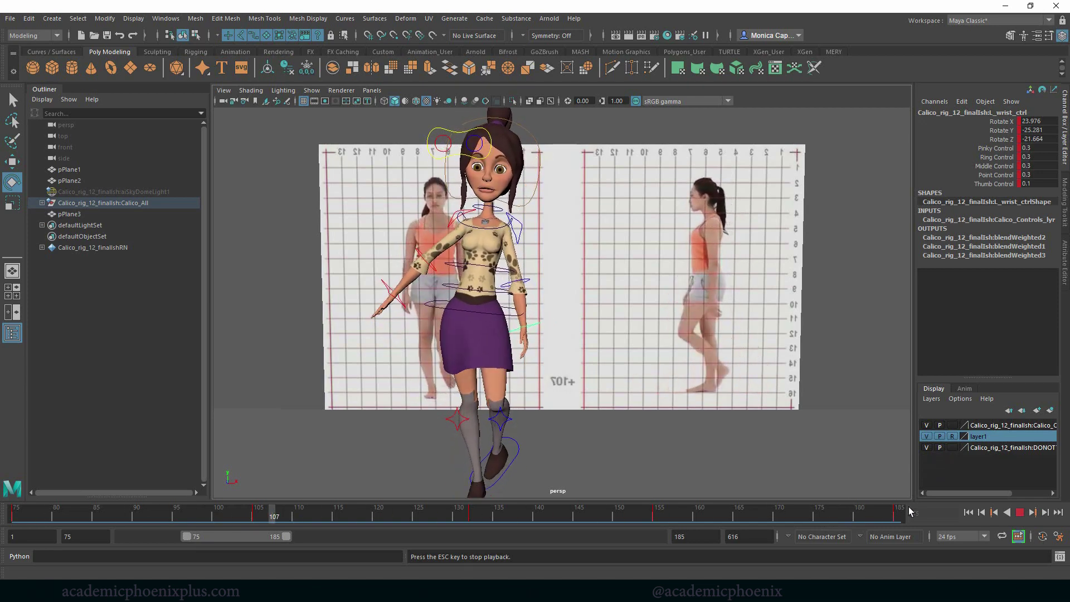
key("Escape")
left_click_drag(434, 425, 514, 378, "alt")
Step: At frame 75, rotate the right arm control down toward the body to about 3.86, -5.06, 26.81
left_click(16, 514)
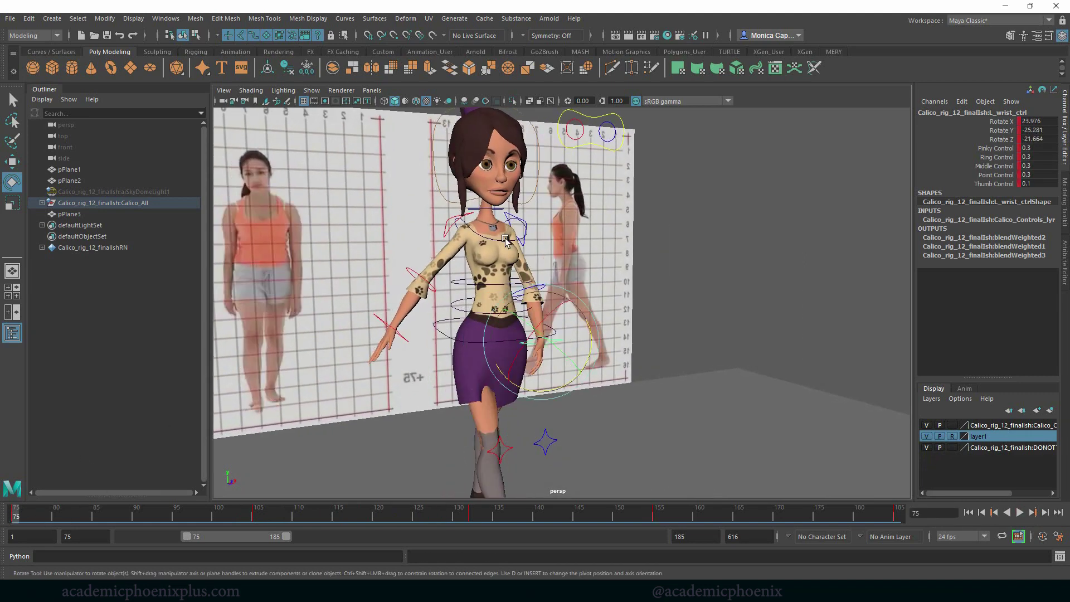
left_click(442, 249)
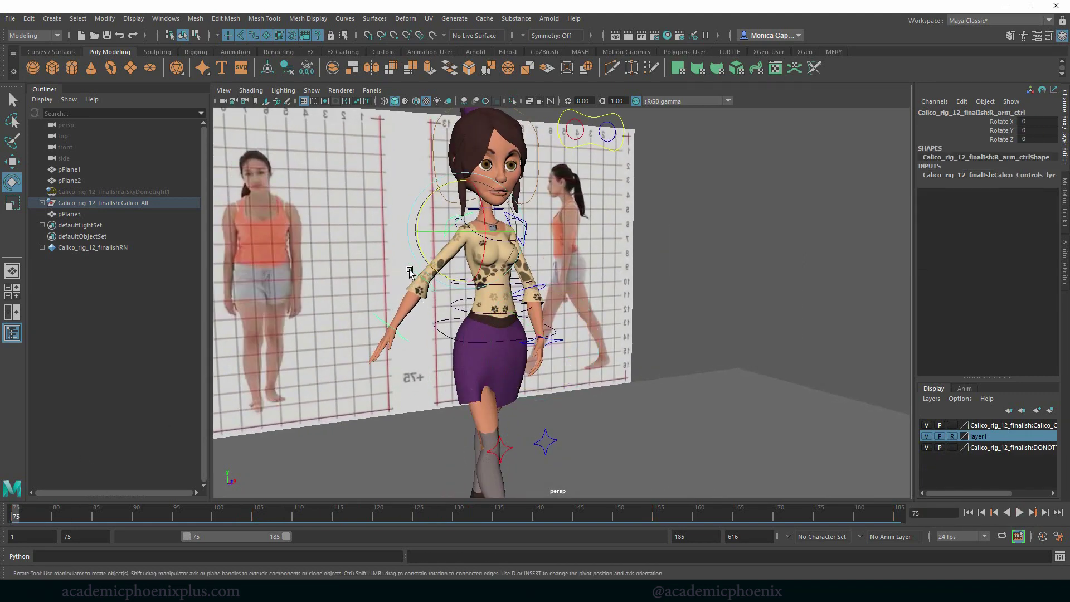
left_click(393, 336)
key("q")
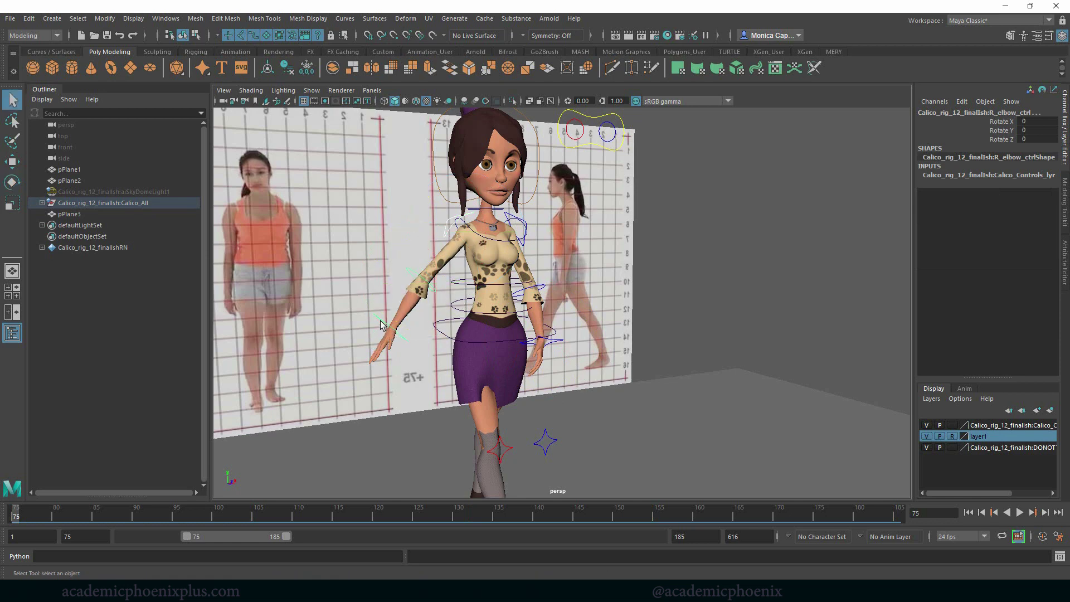
left_click(394, 328)
key("e")
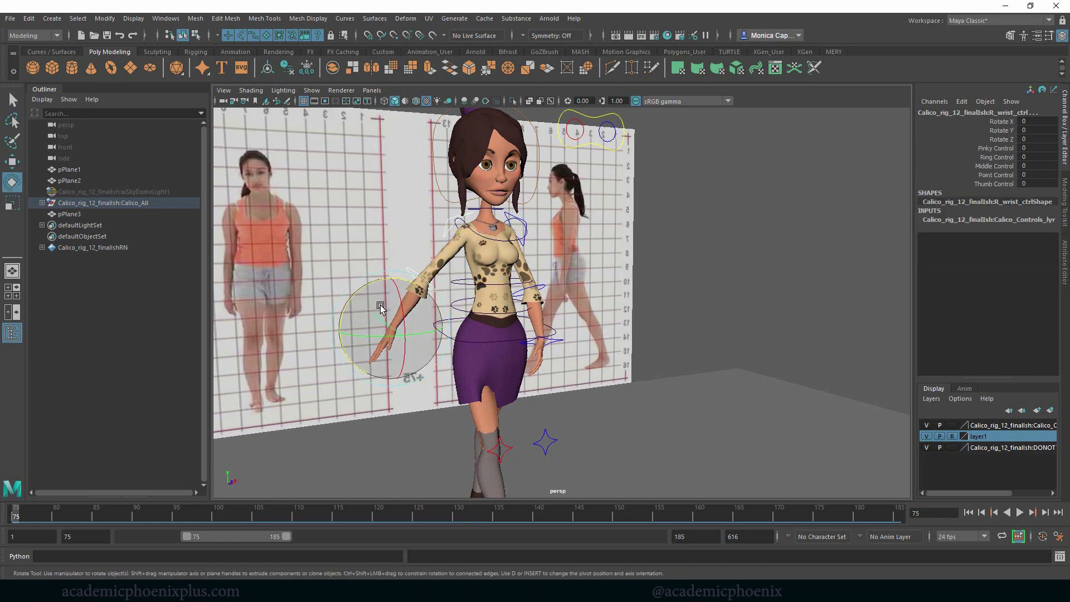
left_click(448, 235)
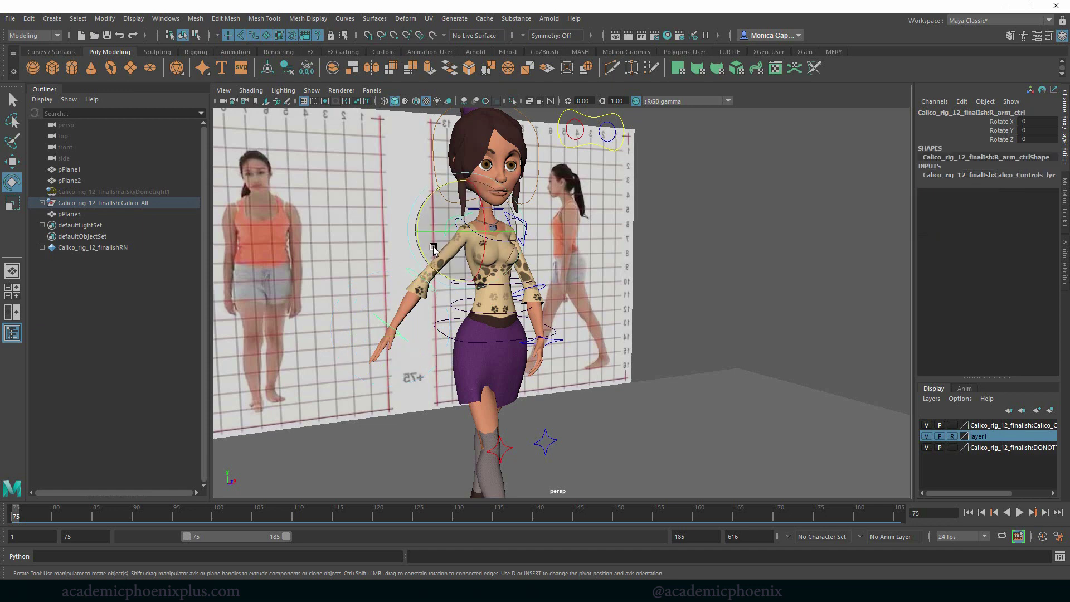
left_click_drag(419, 225, 468, 260)
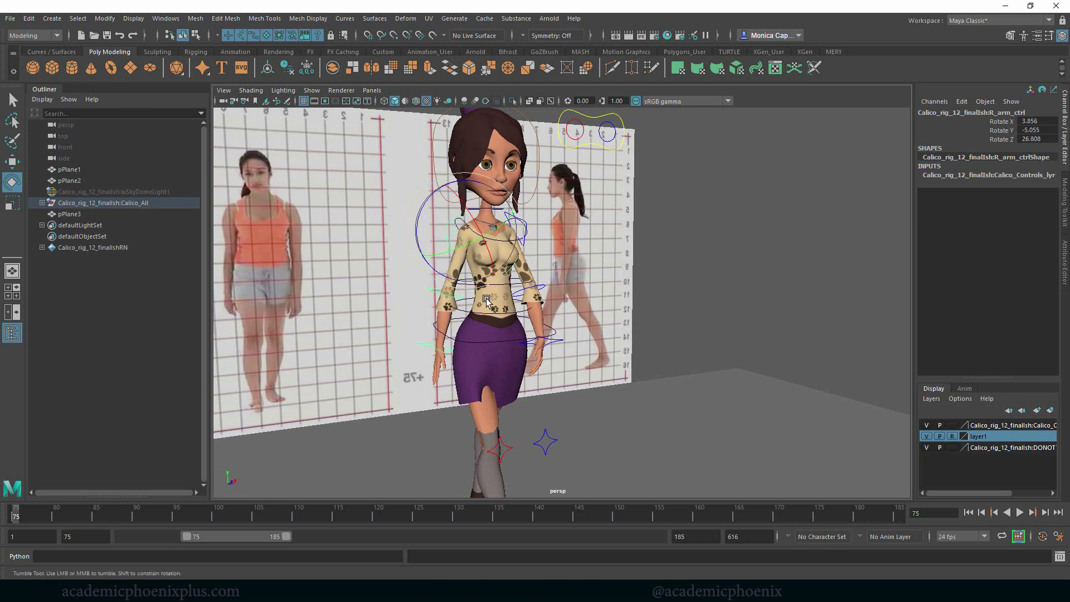
Step: At frame 75, rotate the right elbow control slightly around Z to bring the forearm inward
left_click_drag(486, 298, 415, 302, "alt")
right_click_drag(501, 304, 644, 299, "alt")
middle_click_drag(439, 322, 461, 316, "alt")
left_click_drag(460, 315, 488, 281, "alt")
left_click(406, 273)
left_click_drag(374, 263, 370, 267)
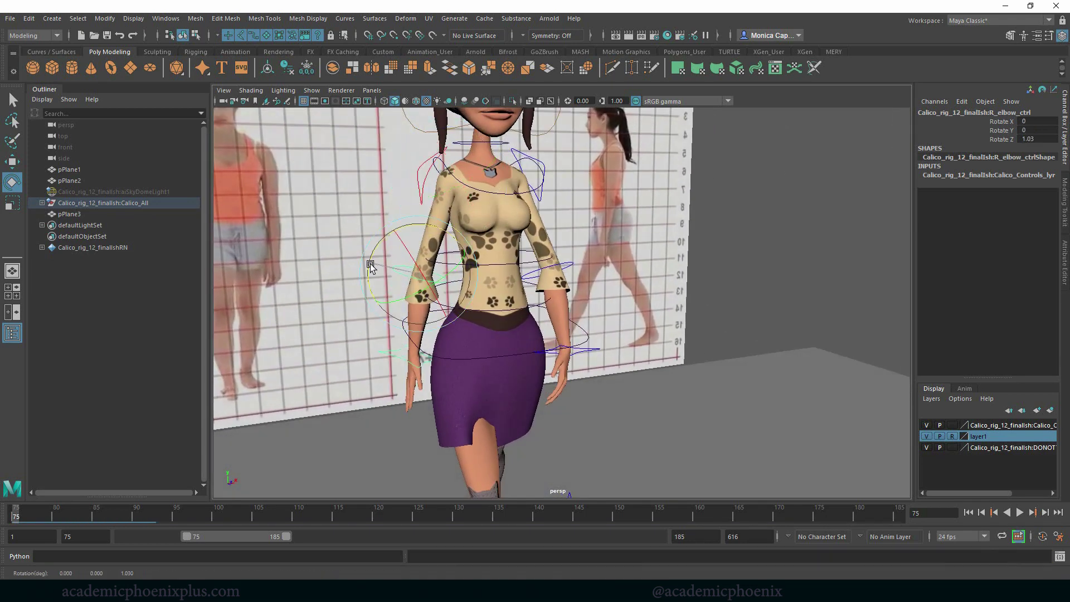
Step: Rotate the right wrist control to about 13.72 in Z, and set its Pinky, Ring, Middle and Point controls to 0.3 and Thumb to 0.1
left_click(393, 363)
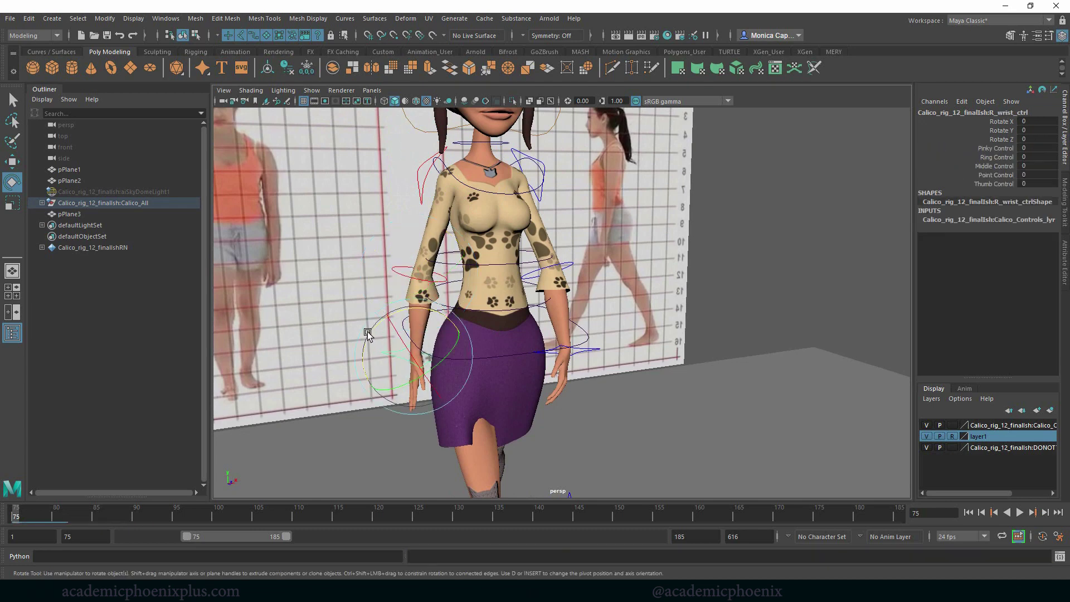
left_click_drag(370, 340, 363, 341)
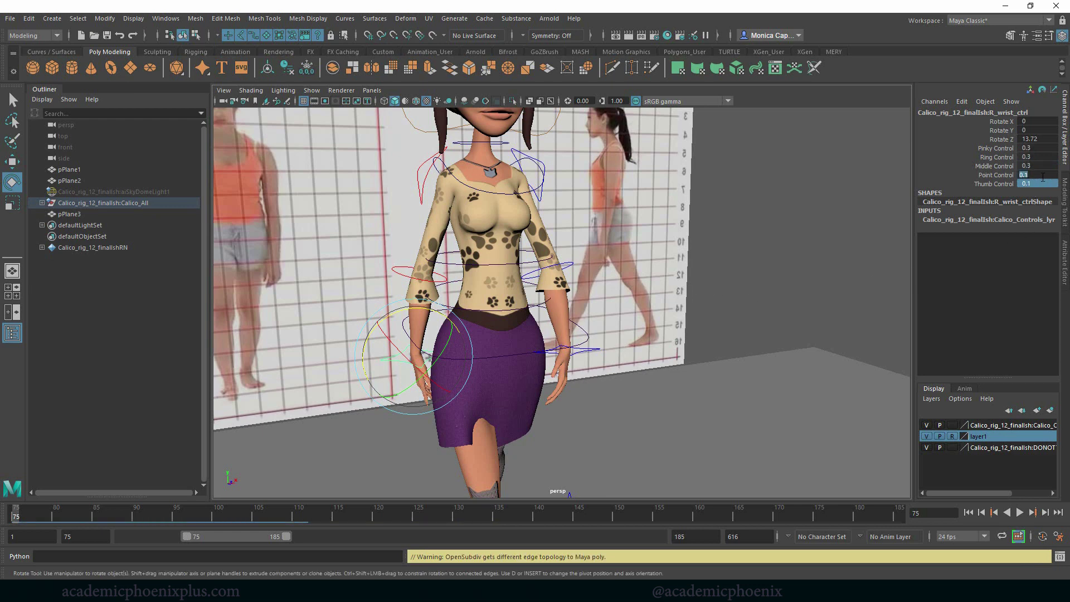
left_click(1017, 178)
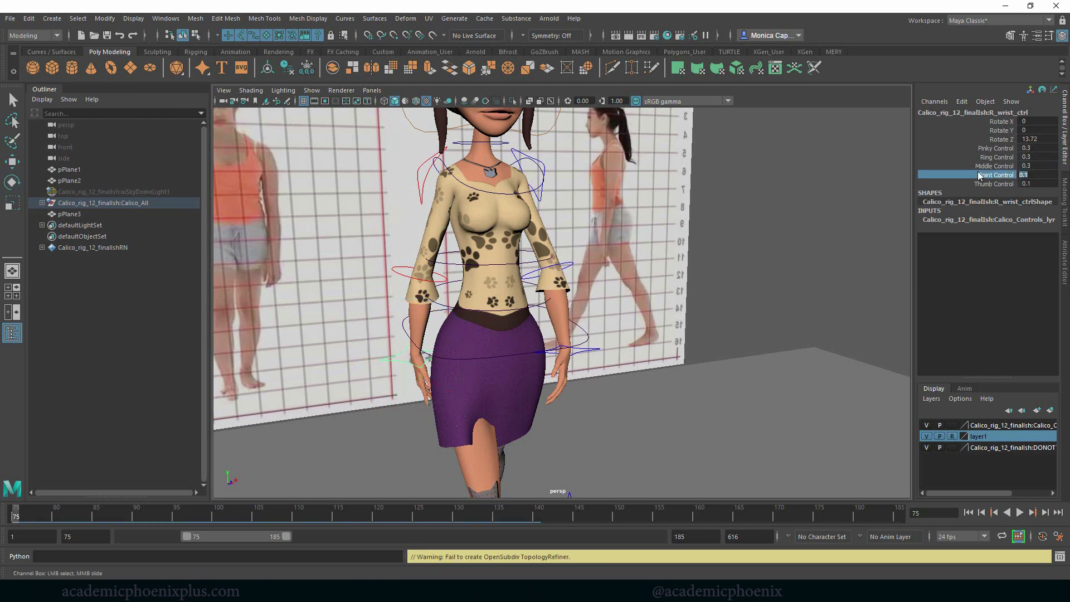
Step: Key the right arm, elbow and wrist controls at frame 75, with the same pose keyed at frame 185
mouse_move(427, 321)
left_mouse_down("alt")
mouse_move(561, 310)
mouse_move(444, 326)
left_mouse_up("alt")
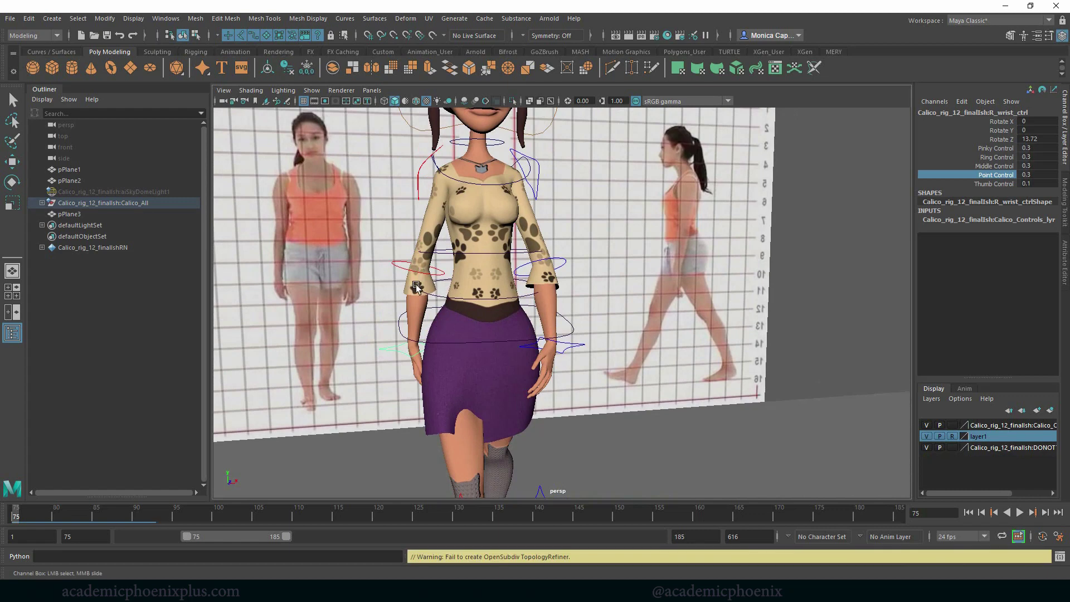
left_click(403, 271)
key("e")
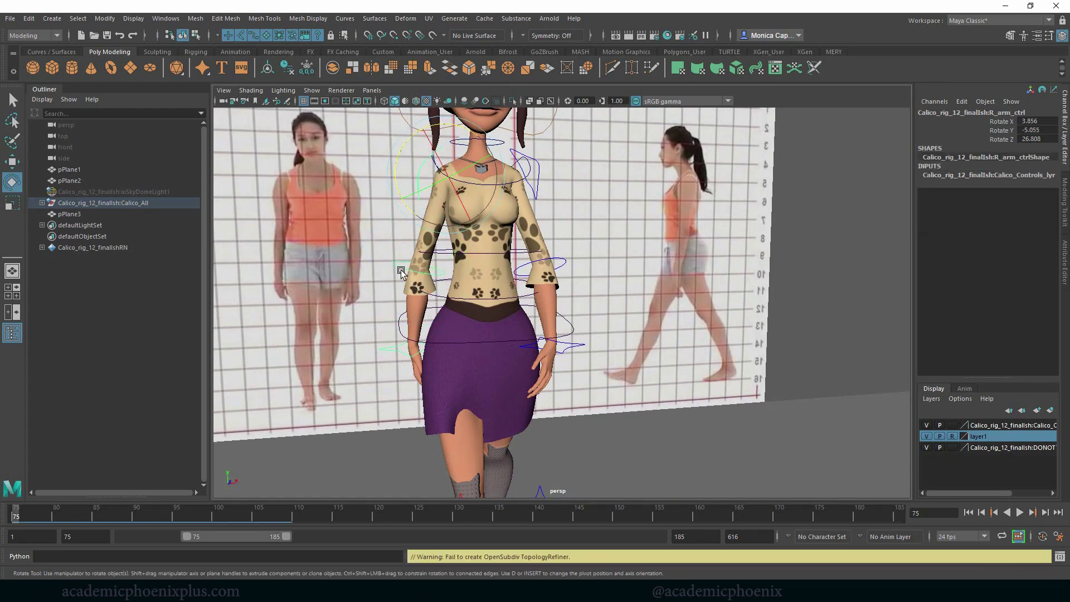
left_click(401, 363)
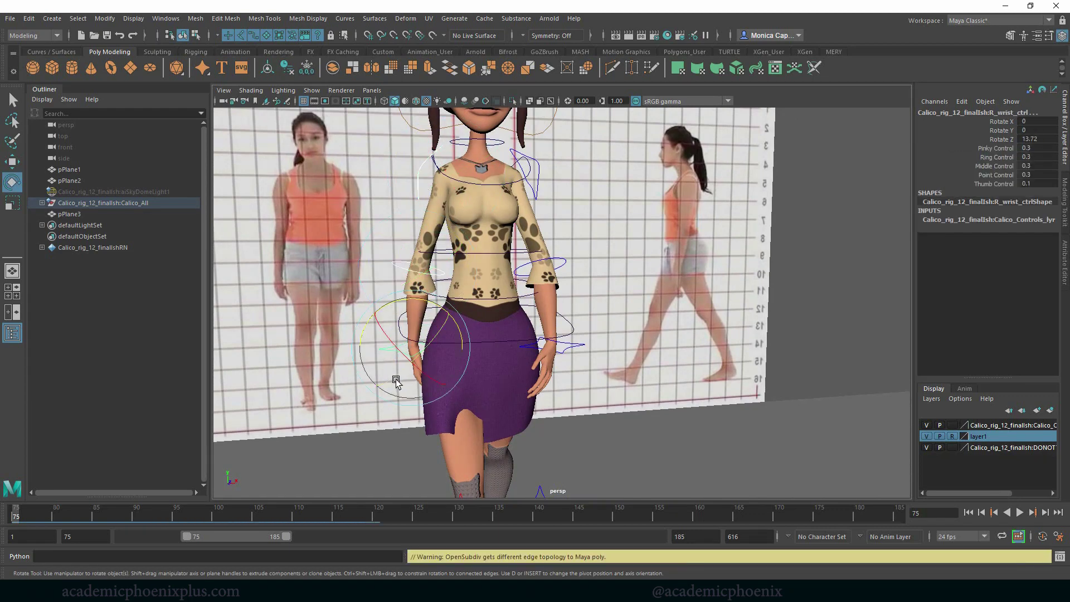
key("s")
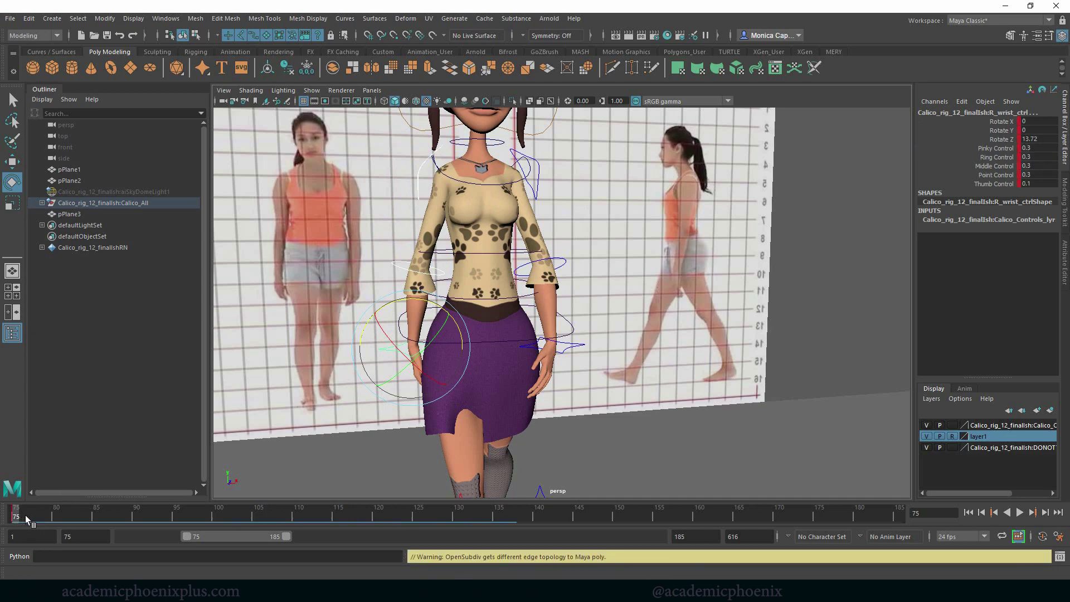
key("s")
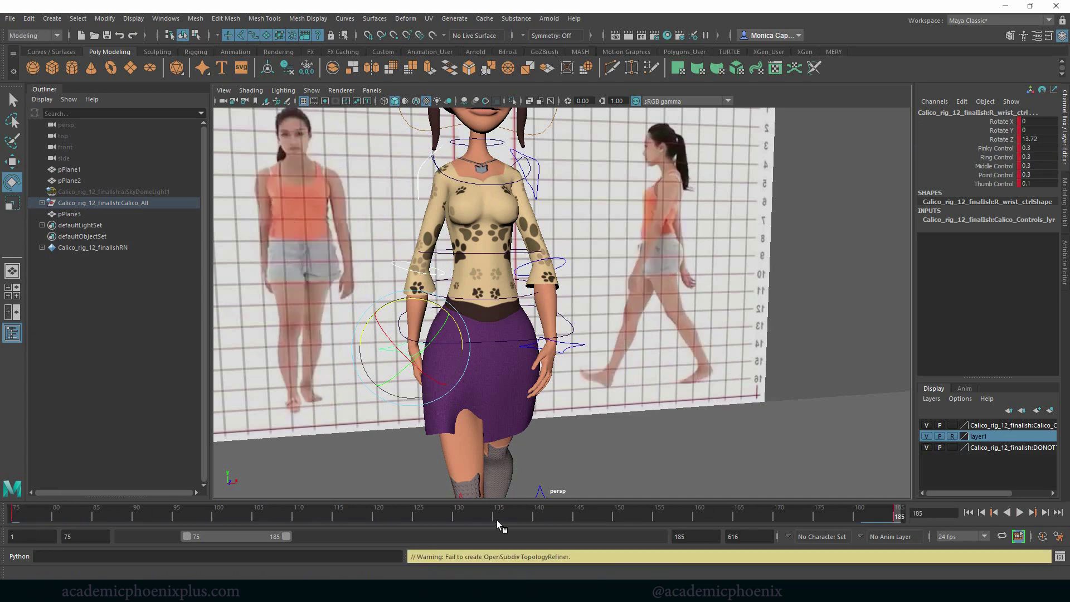
left_click_drag(20, 514, 910, 503)
Step: At frame 132, rotate the right arm control to about -10.89, 11.09, 28.11, following the reference footage
left_click(477, 504)
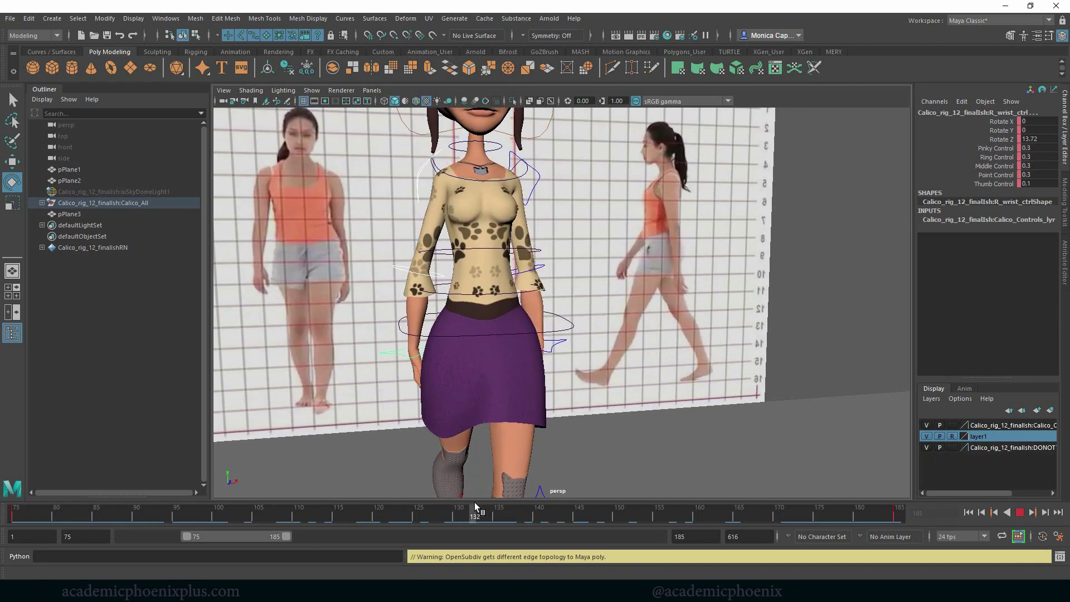
left_click(427, 220)
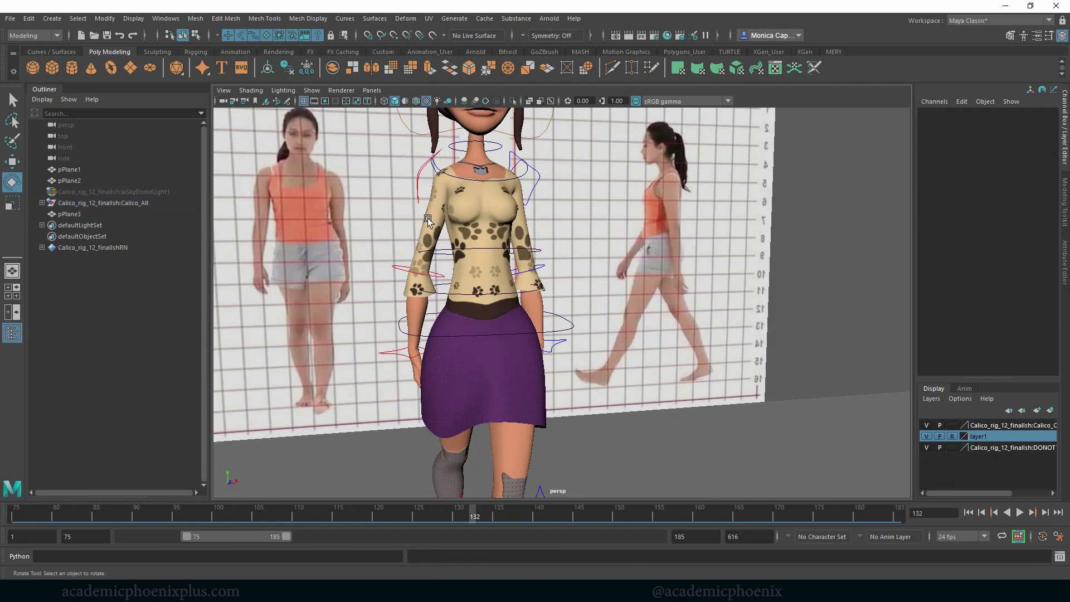
left_click(416, 194)
left_click_drag(415, 195, 445, 196)
left_click_drag(460, 267, 430, 212, "alt")
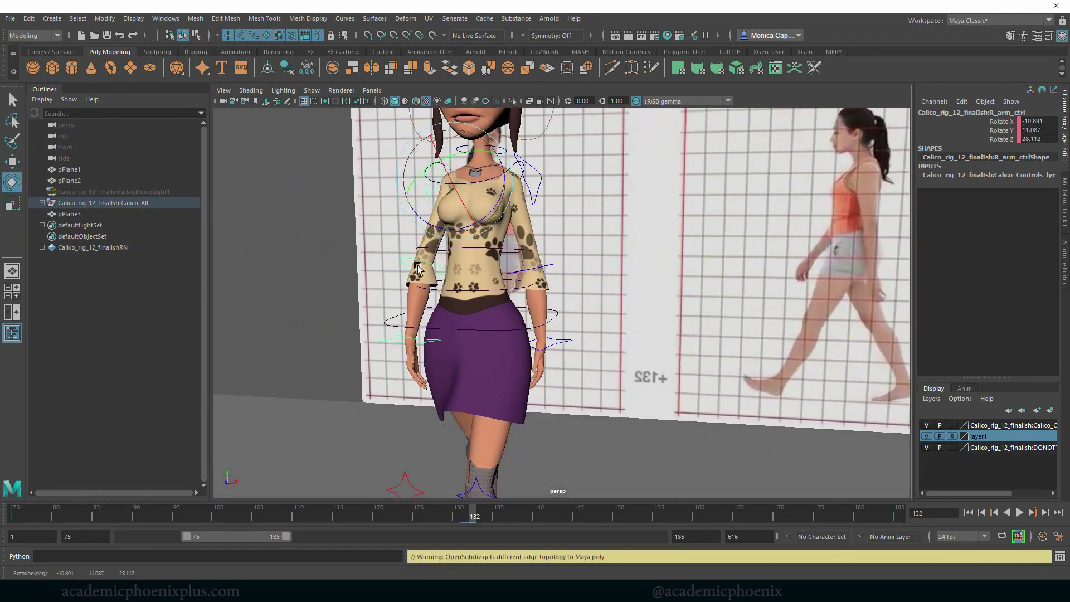
Step: At frame 132, rotate the right elbow to about 0.30, 5.52, 5.40 and the wrist to about 9.37, 11.63, 17.22, and key the arm controls
left_click(412, 261)
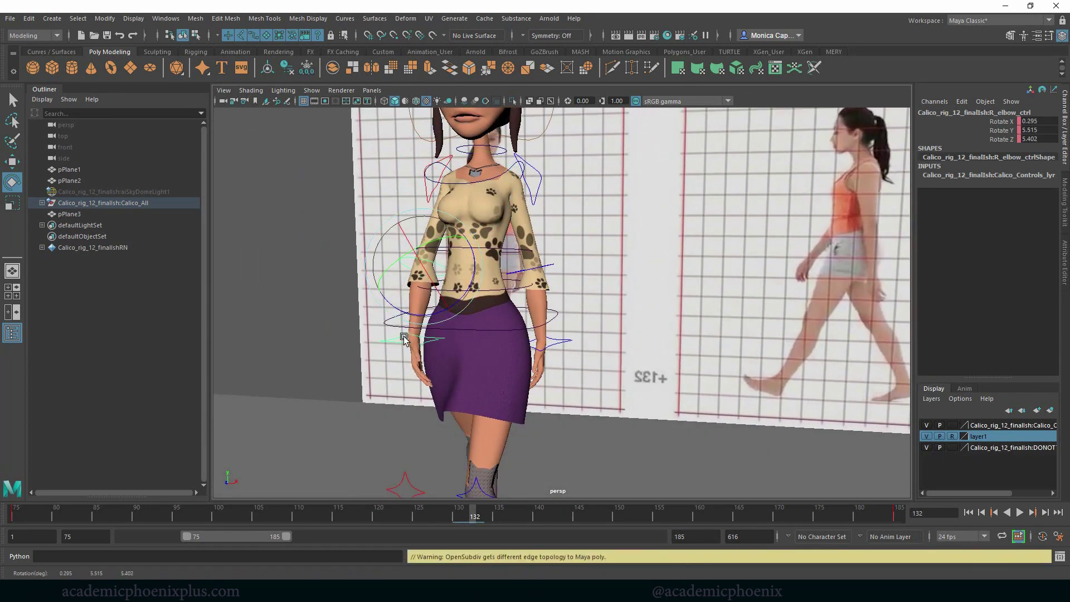
left_click(437, 336)
left_click_drag(436, 335, 442, 333)
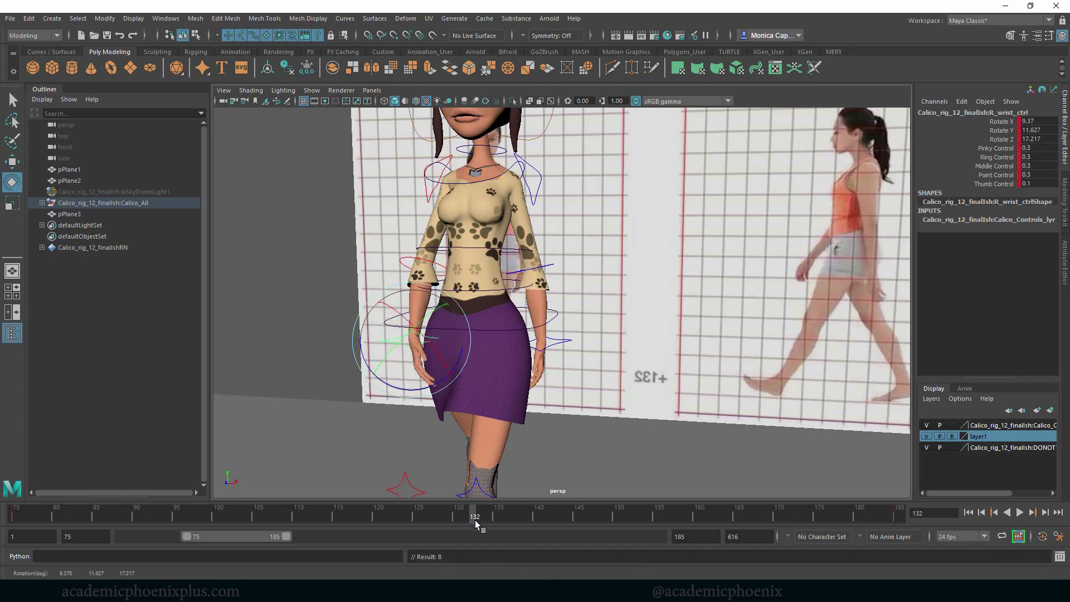
left_click(401, 259)
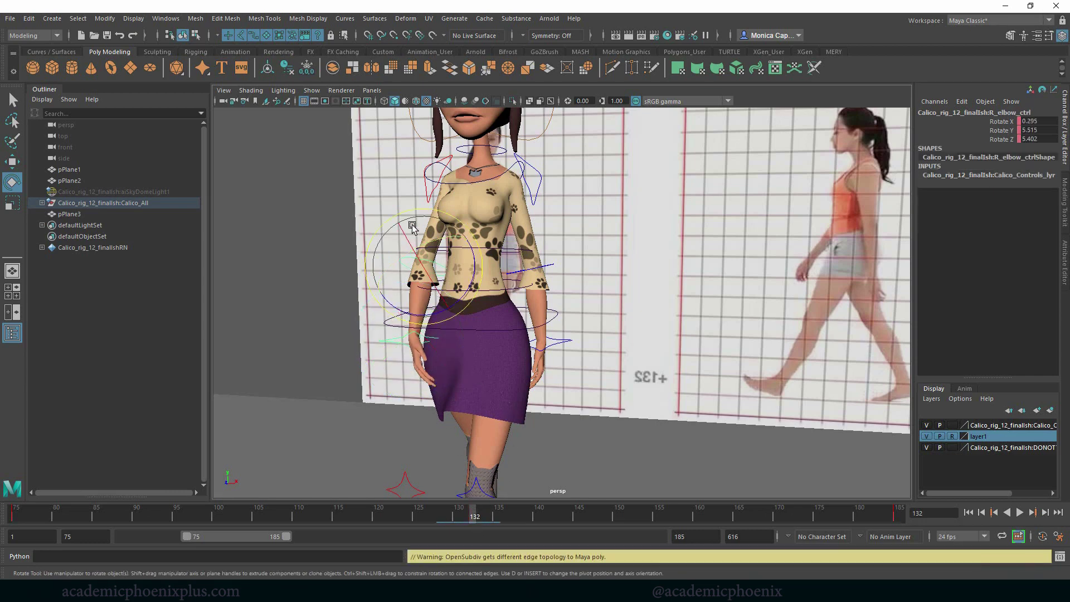
left_click(430, 194)
key("s")
Step: At frame 103, rotate the right arm control outward from the hip to about -3.09, 2.65, 24.19
left_click_drag(18, 513, 242, 511)
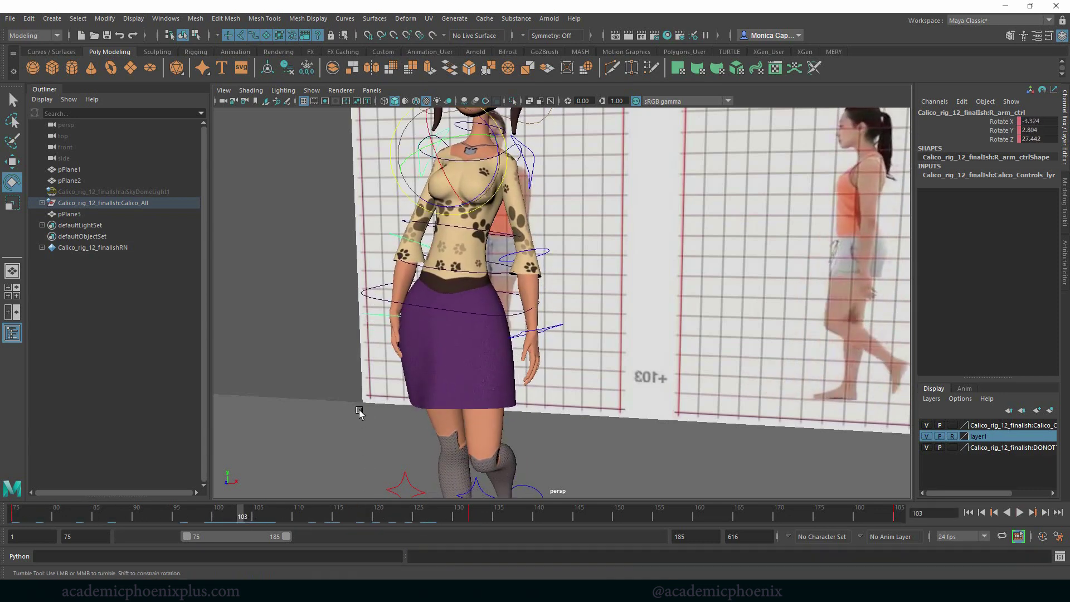
left_click_drag(360, 412, 380, 409, "alt")
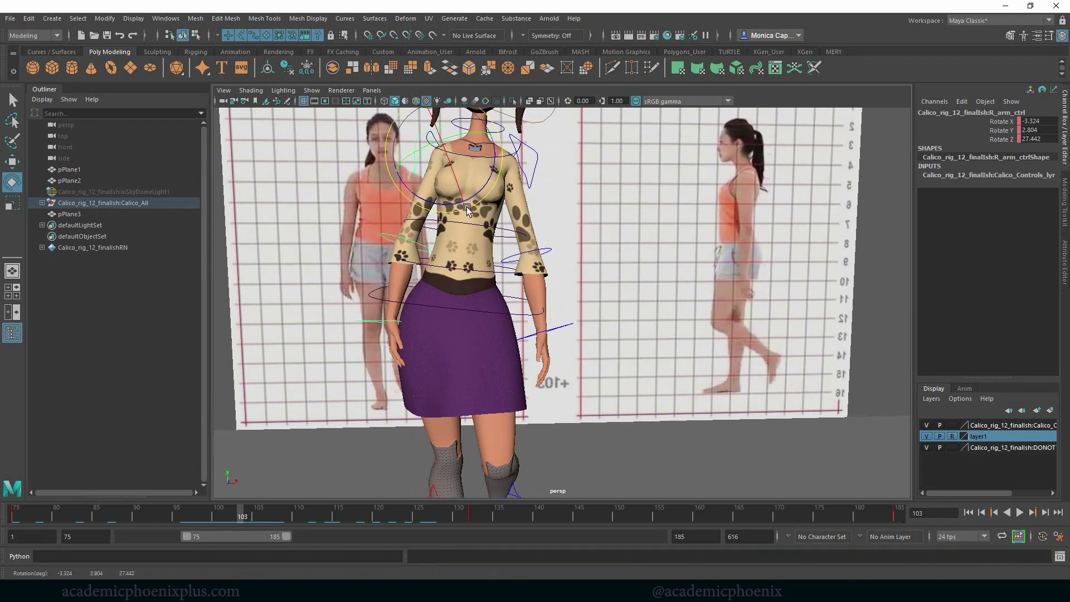
left_click_drag(467, 209, 464, 229)
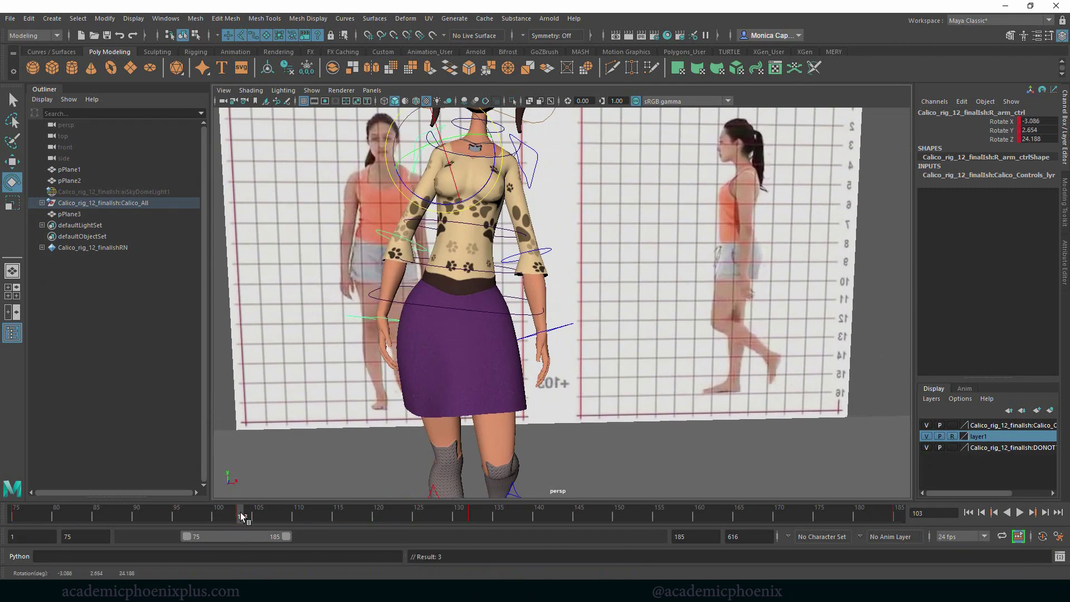
Step: At frame 158, rotate the right arm control to about -4.13, 2.71, 19.73 and the right wrist control to about 7.93, 8.07, -5.14
left_click_drag(240, 512, 684, 517)
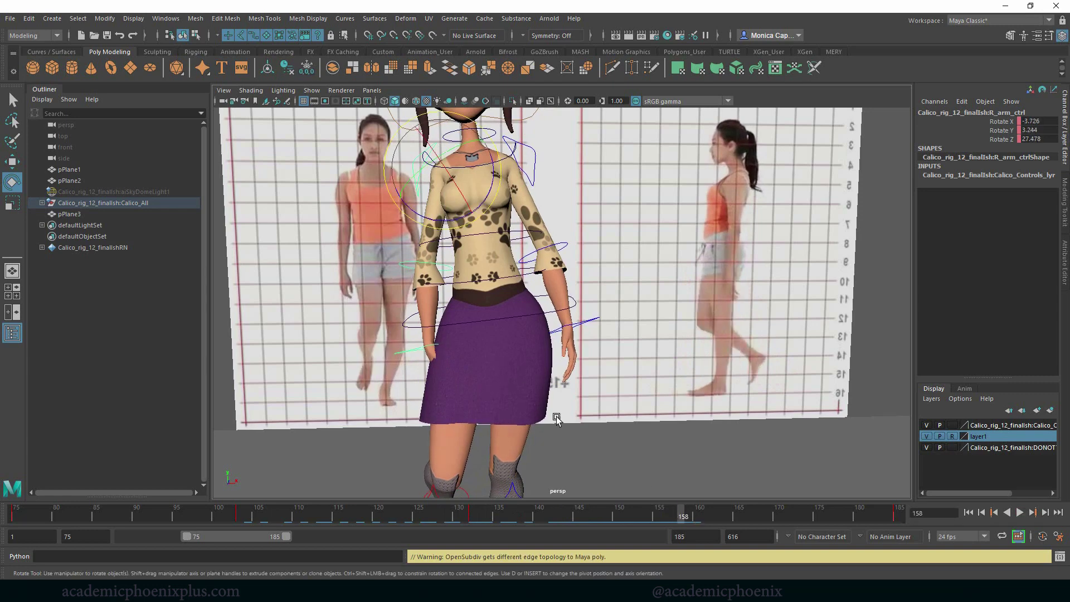
left_click_drag(451, 221, 442, 228)
left_click(381, 346)
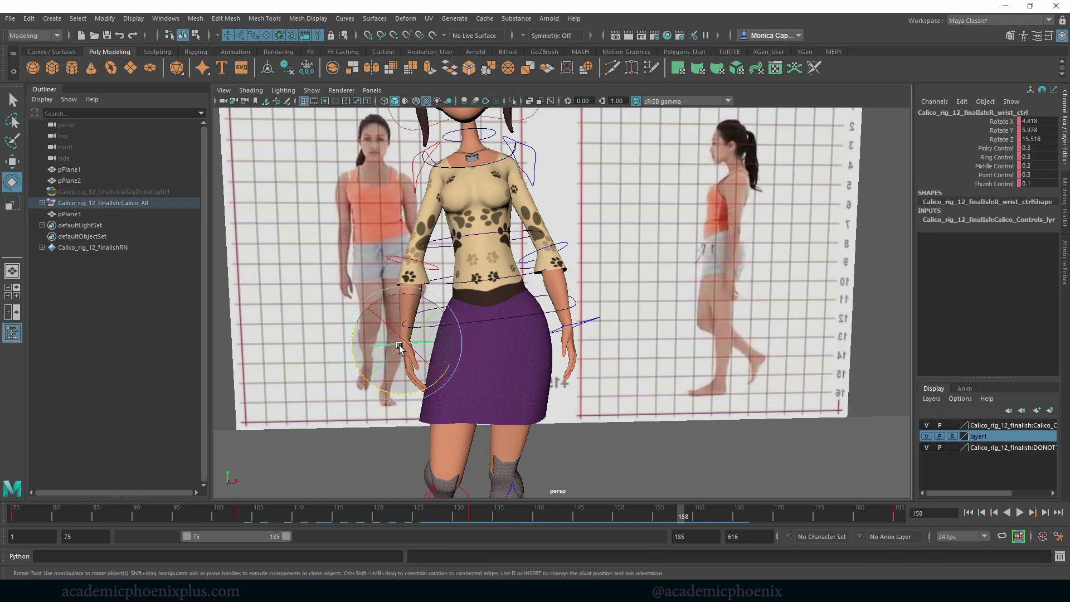
left_click_drag(442, 378, 444, 382)
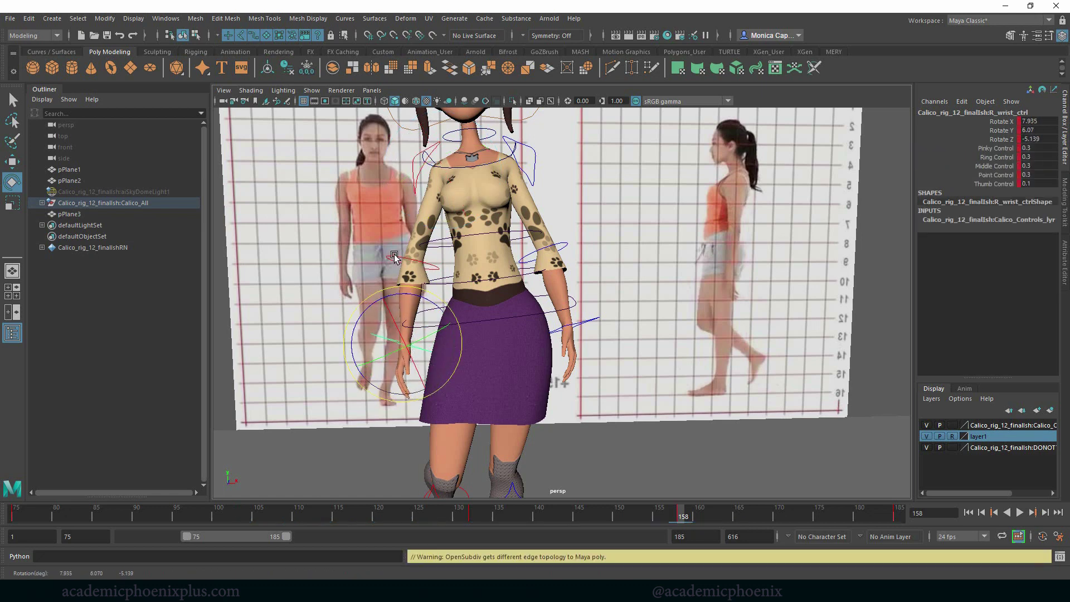
Step: Key the right arm and right elbow controls at frame 158
left_click(413, 180)
left_click(422, 177)
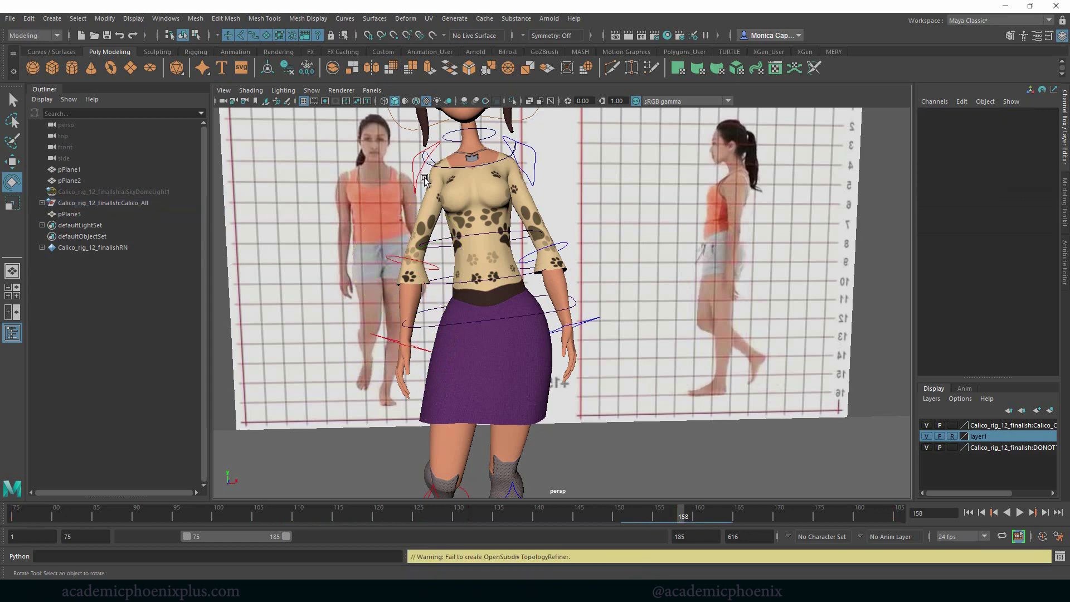
left_click(417, 177)
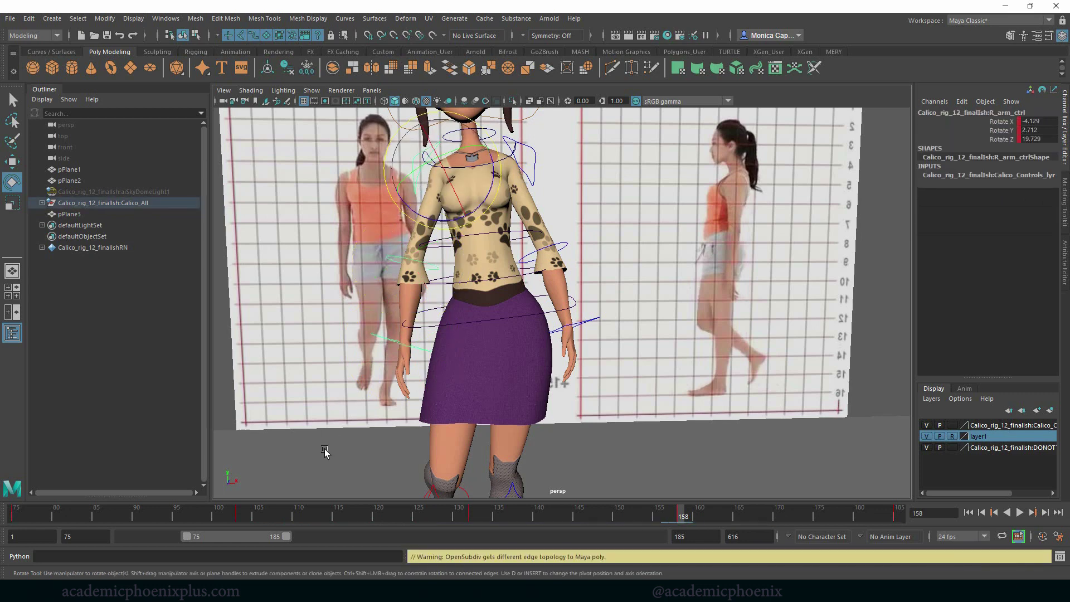
left_click(390, 263)
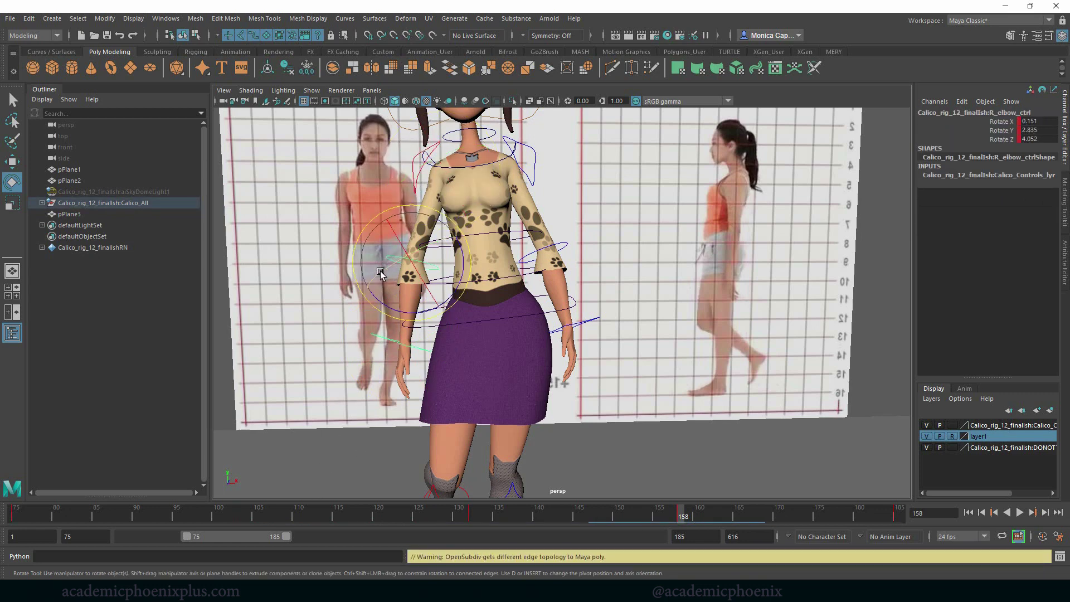
Step: Key the remaining right arm controls, the elbow and wrist, at frame 103
left_click(259, 520)
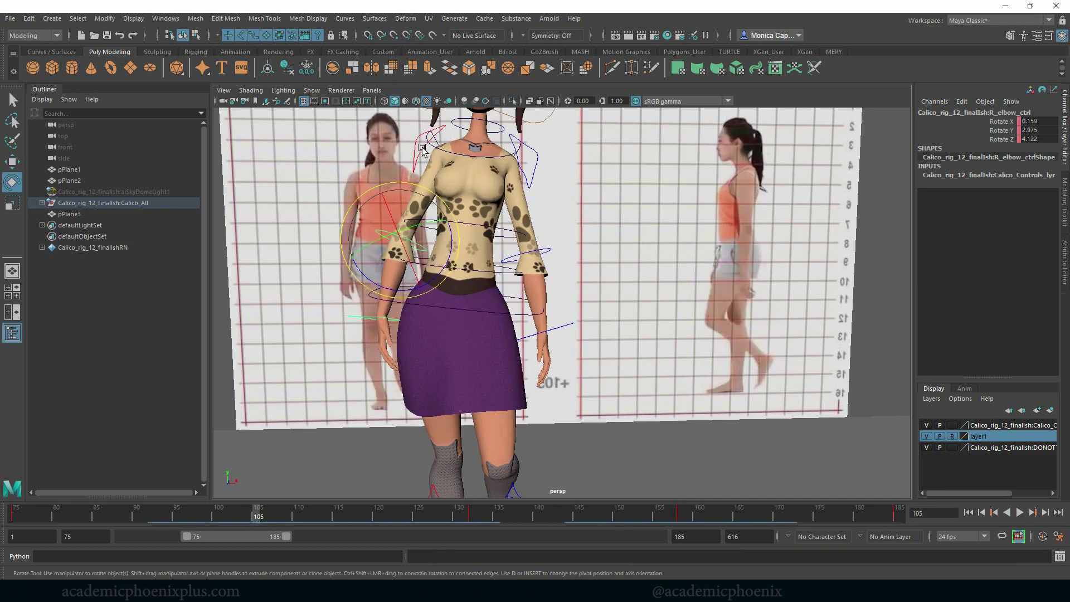
left_click(421, 148)
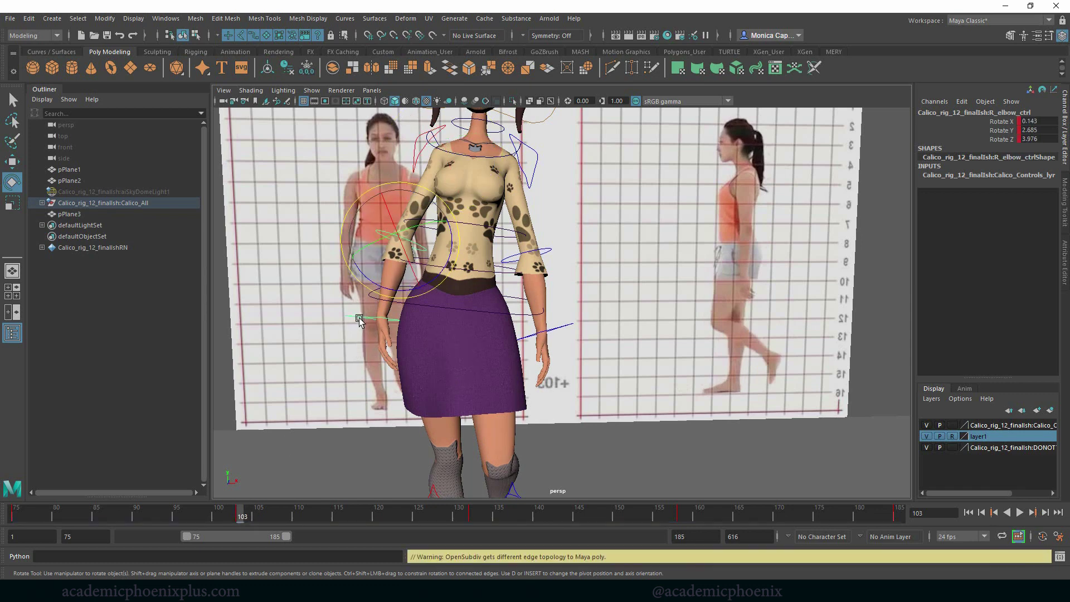
left_click(355, 336)
Step: Play the walk cycle to check the right arm's swing against the reference footage, and return to frame 75
key("alt+v")
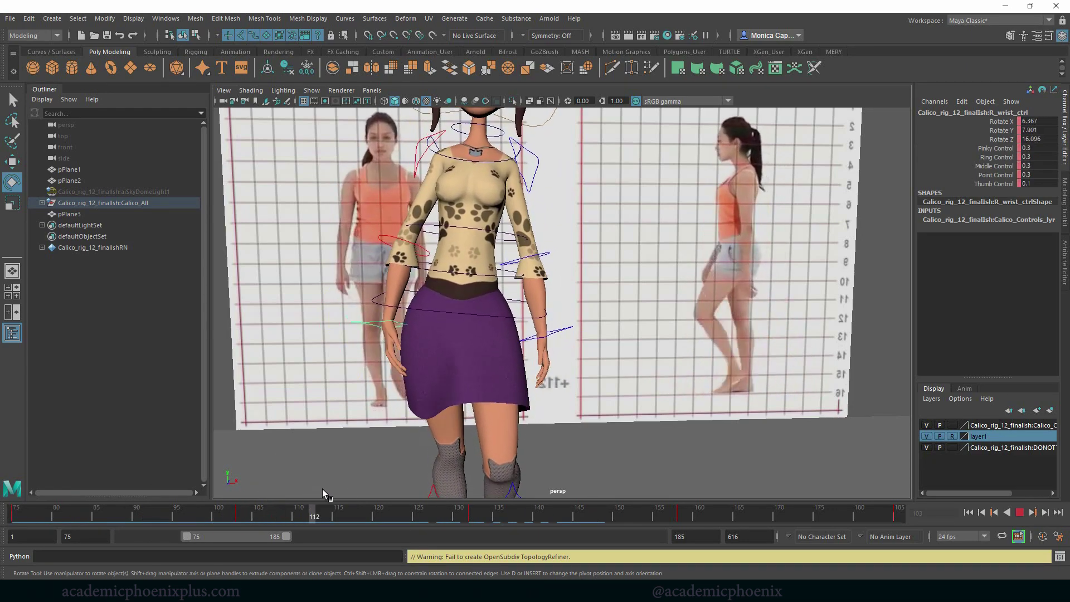
left_click(7, 508)
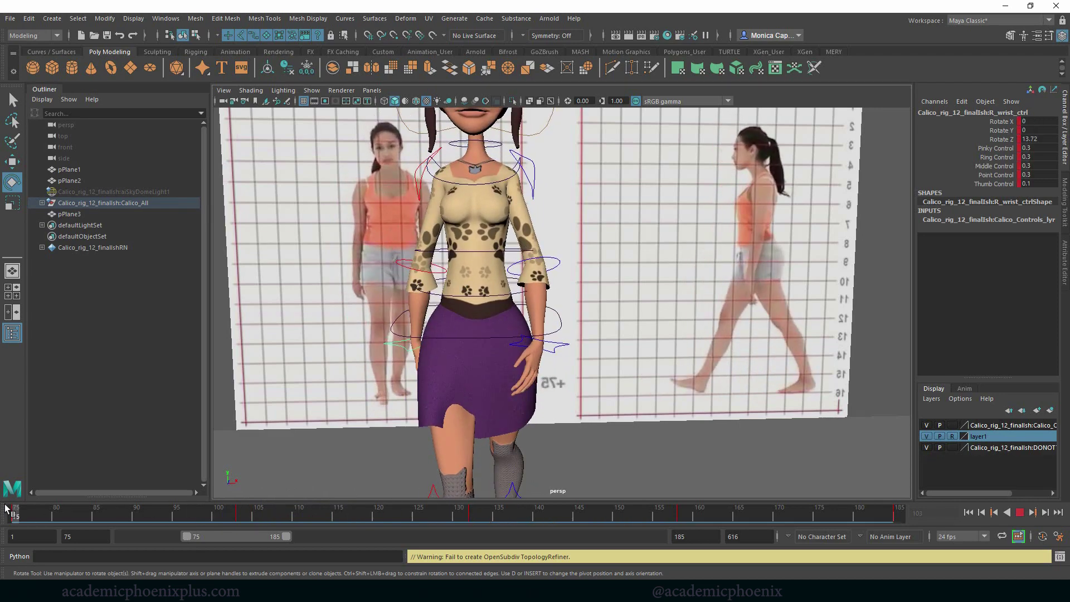
left_click_drag(28, 508, 11, 482)
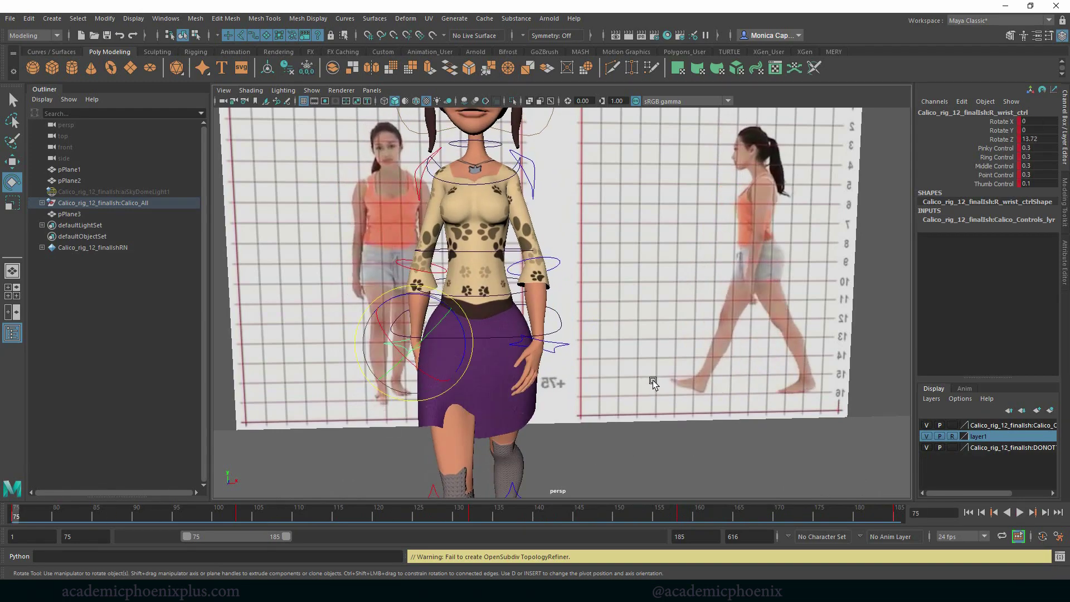
Step: Play back the walk cycle, inspect the arm pose at frame 103 from the front, and return to frame 75
scroll(631, 372, "down", 5)
left_click_drag(628, 387, 650, 406, "alt")
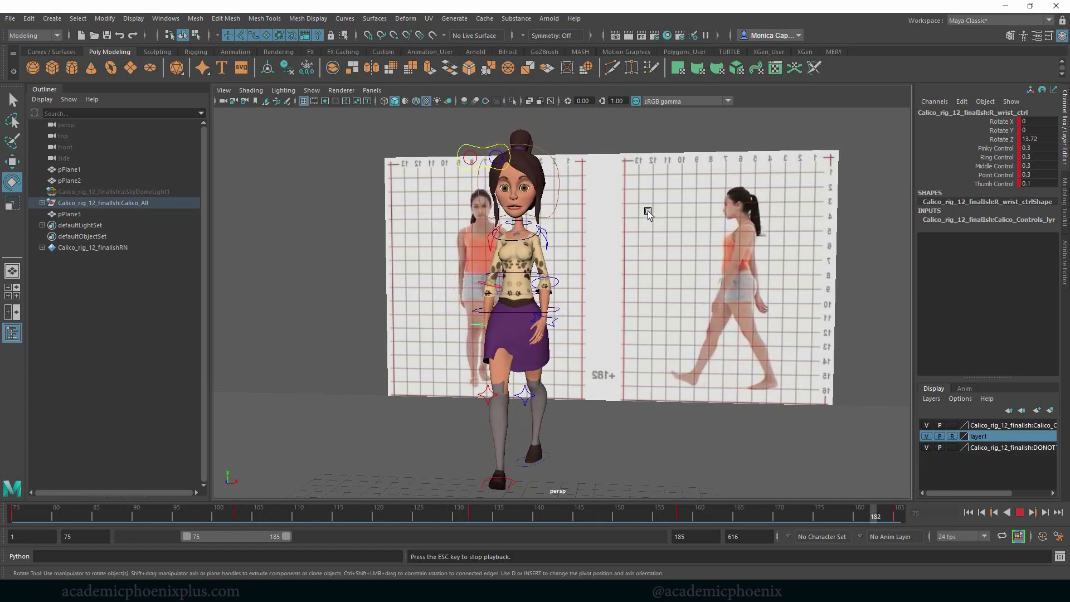
key("Escape")
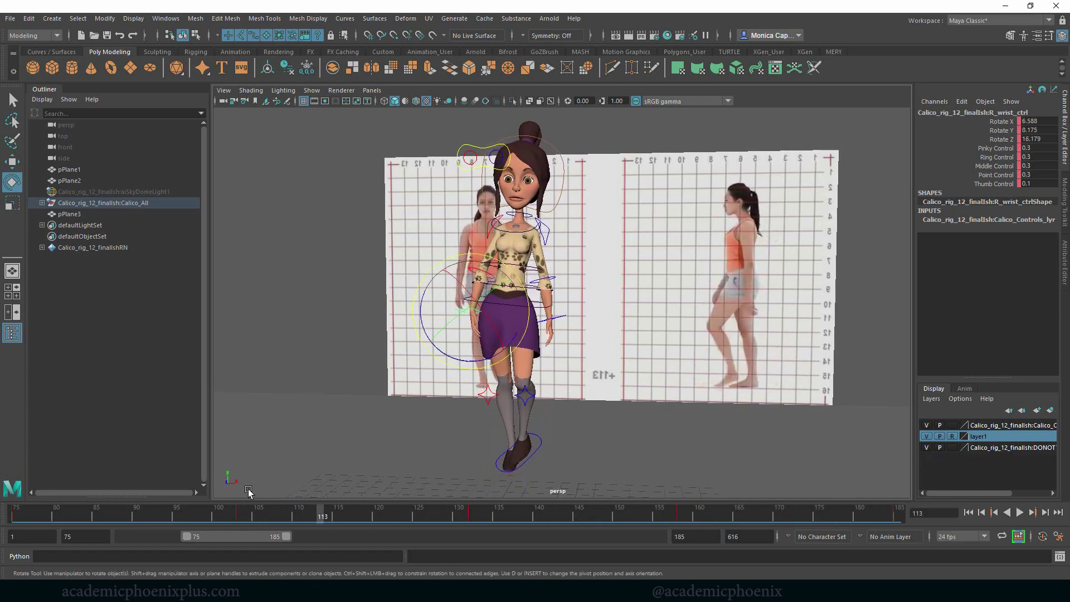
left_click(13, 513)
key("alt+v")
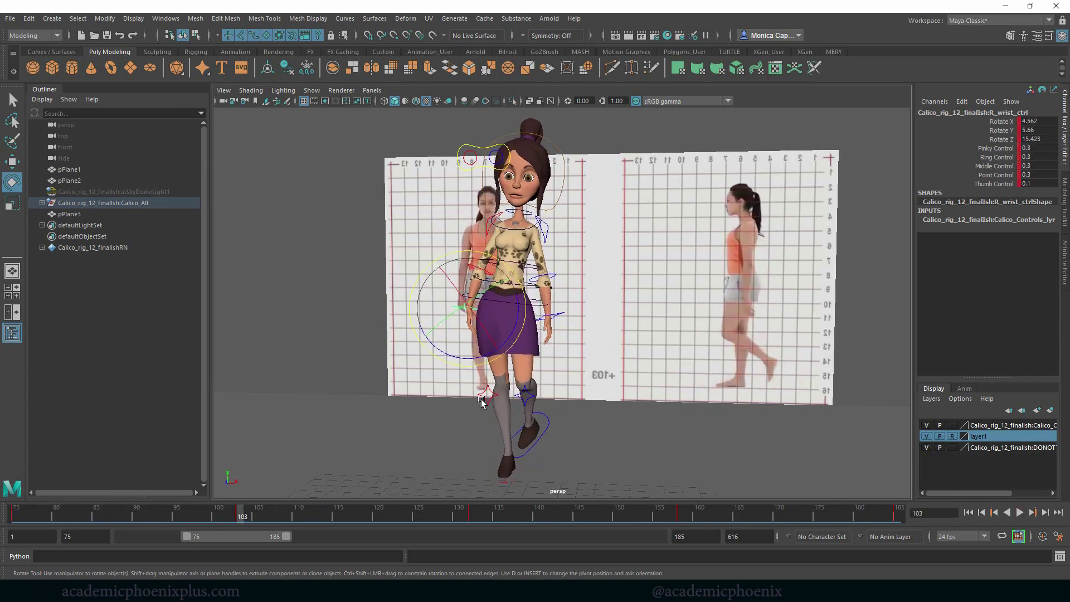
right_click_drag(596, 248, 630, 258, "alt")
middle_click_drag(630, 258, 626, 315, "alt")
left_click_drag(625, 315, 559, 288, "alt")
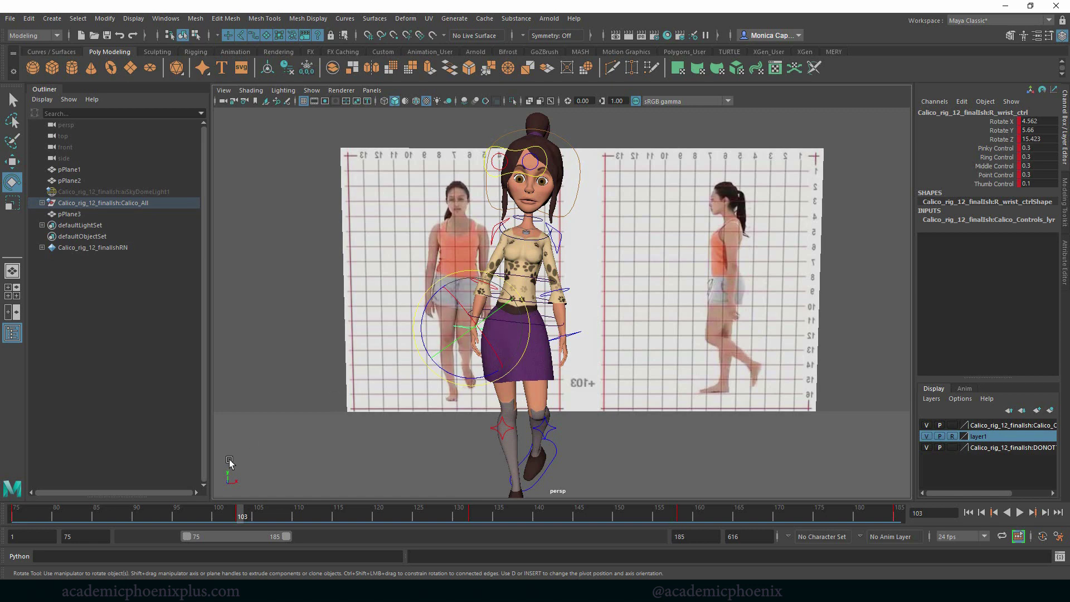
left_click_drag(56, 517, 15, 517)
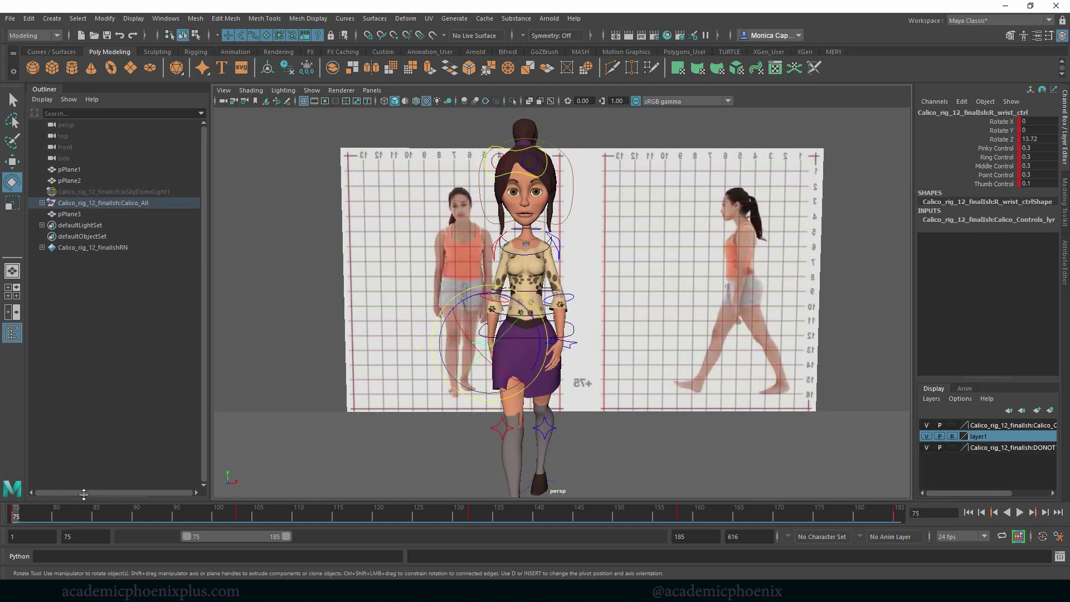
Step: Key the shoulders, mid spine and lower spine controls at frames 75, 185 and 132
key("q")
left_click(530, 317)
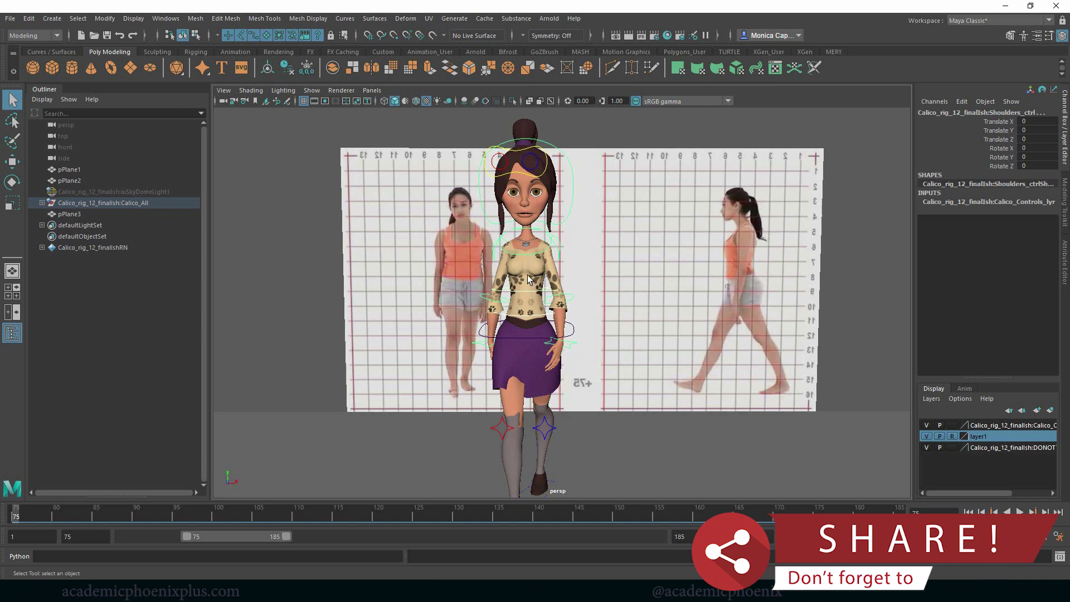
left_click(900, 511)
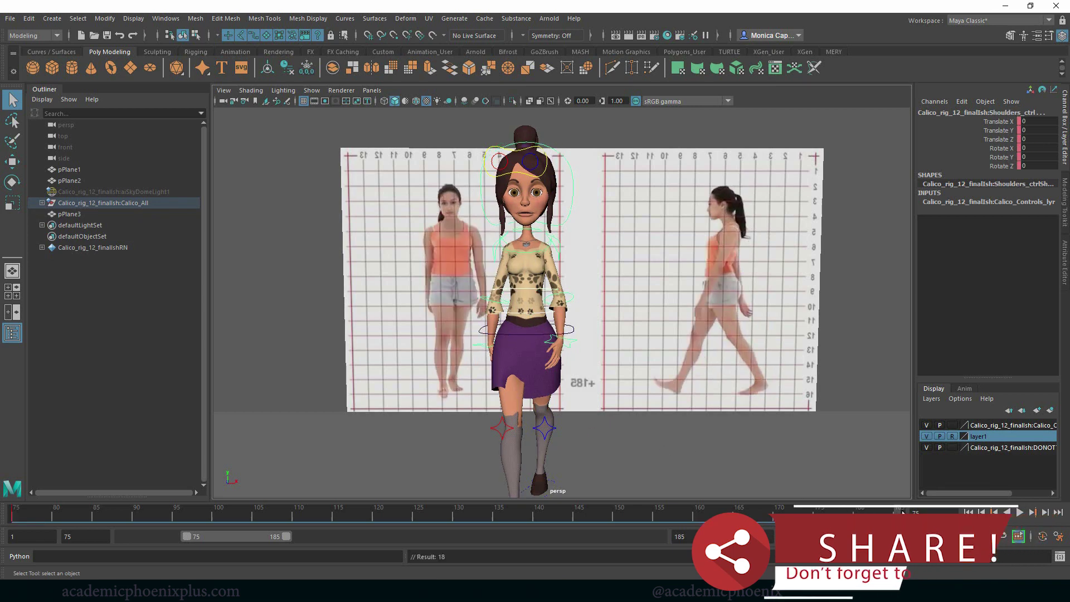
left_click_drag(526, 513, 469, 510)
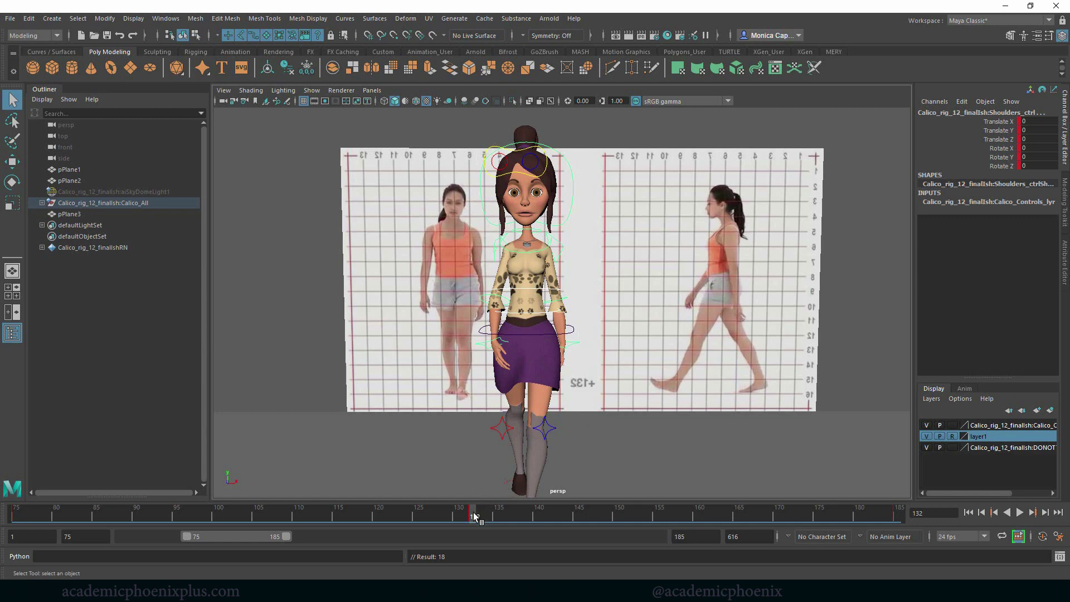
Step: At frame 104, rotate the lower spine control to about 1.715 in Z
left_click_drag(104, 516, 248, 515)
left_click(544, 472)
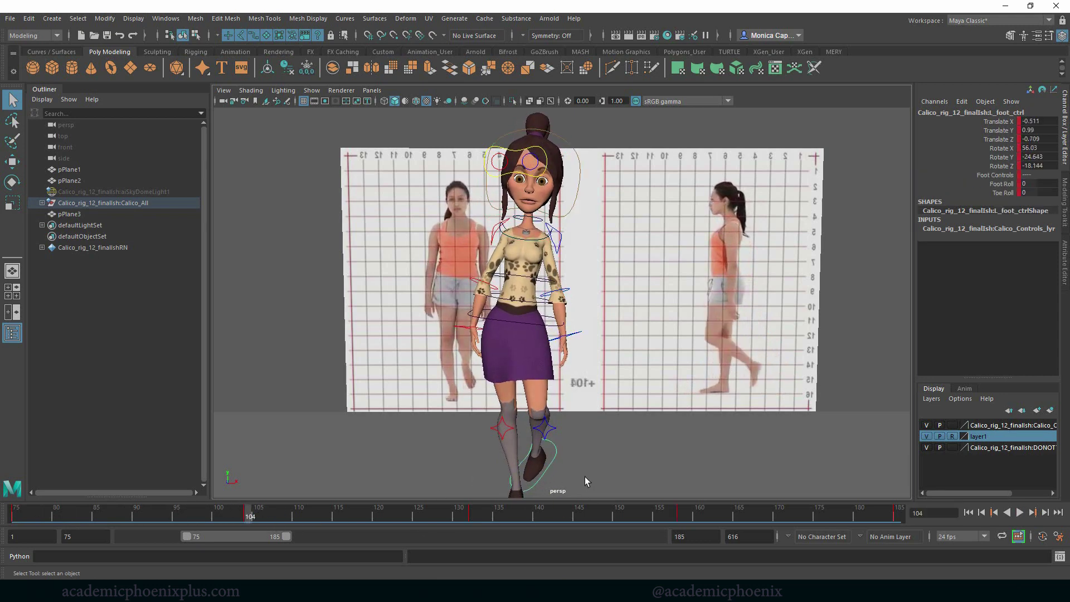
left_click(523, 303)
key("e")
left_click_drag(558, 265, 528, 250)
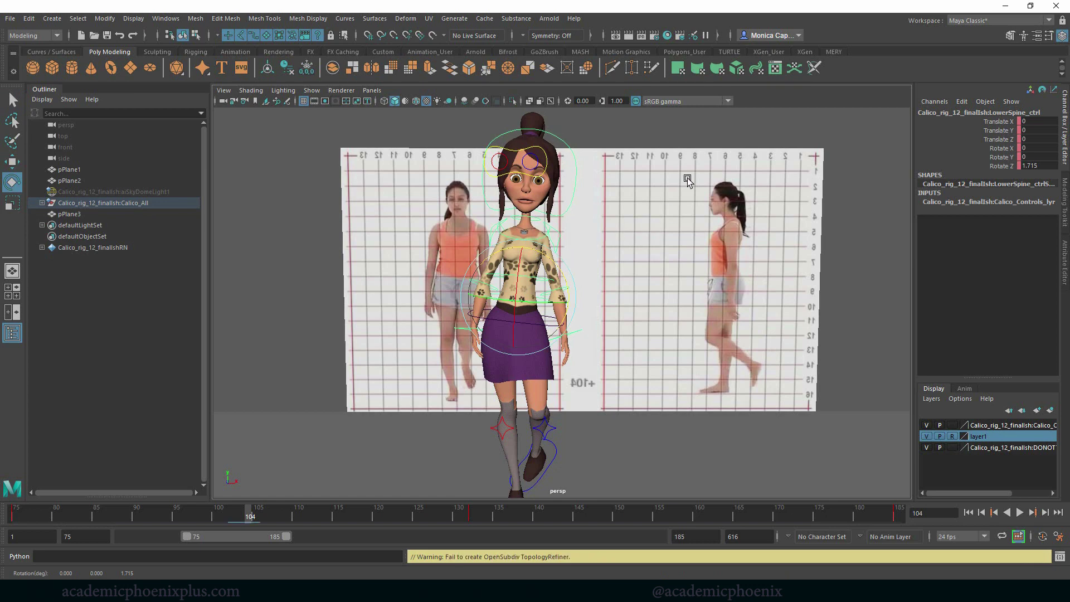
left_click(619, 175)
Step: Rotate the mid spine control to about -5.28, 0.19, 2.01 and the shoulders control to about -0.03, -0.03, 2.33
left_click(535, 276)
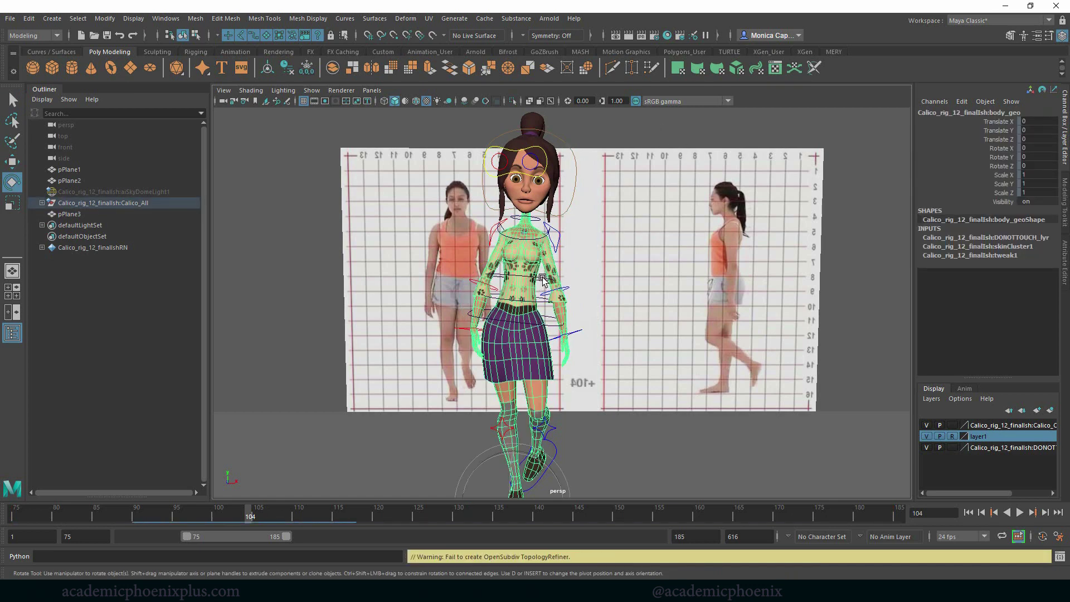
left_click(557, 271)
left_click_drag(564, 261, 550, 231)
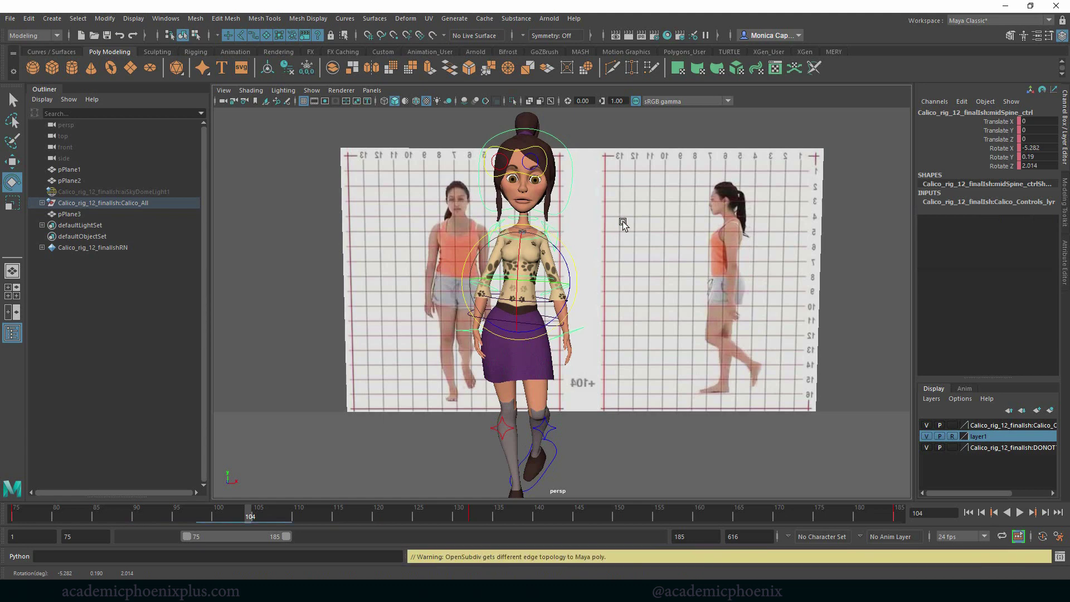
left_click(640, 146)
left_click(539, 238)
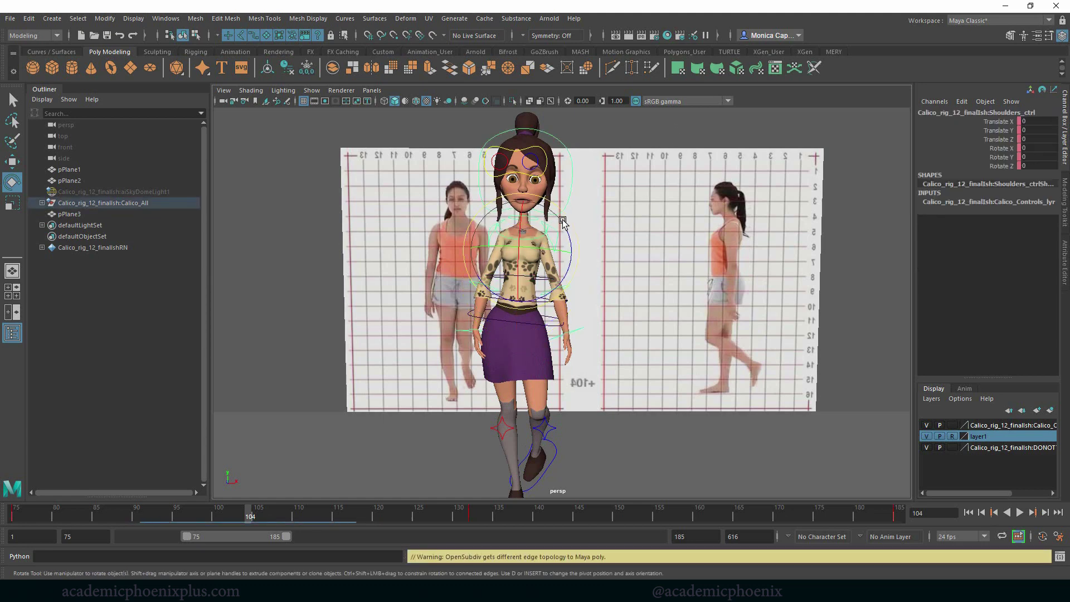
left_click_drag(563, 221, 557, 229)
key("ctrl+z")
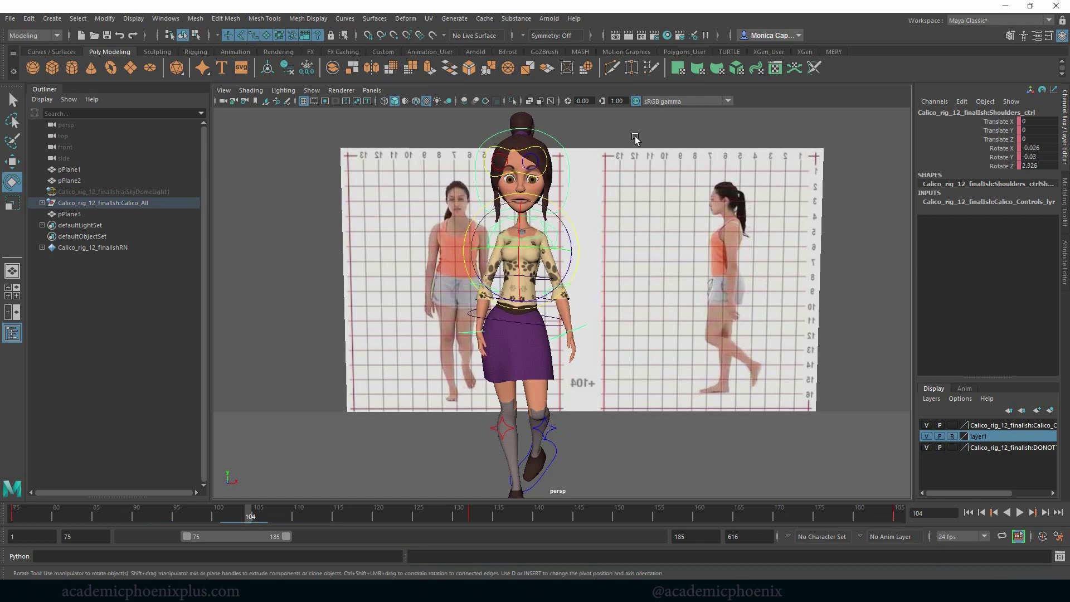
left_click(635, 140)
Step: Refine the mid spine rotation to about -5.28, 0.34, 3.60, and key the spine and shoulders controls at frame 104
left_click(548, 267)
left_click_drag(557, 245, 559, 254)
left_click(657, 143)
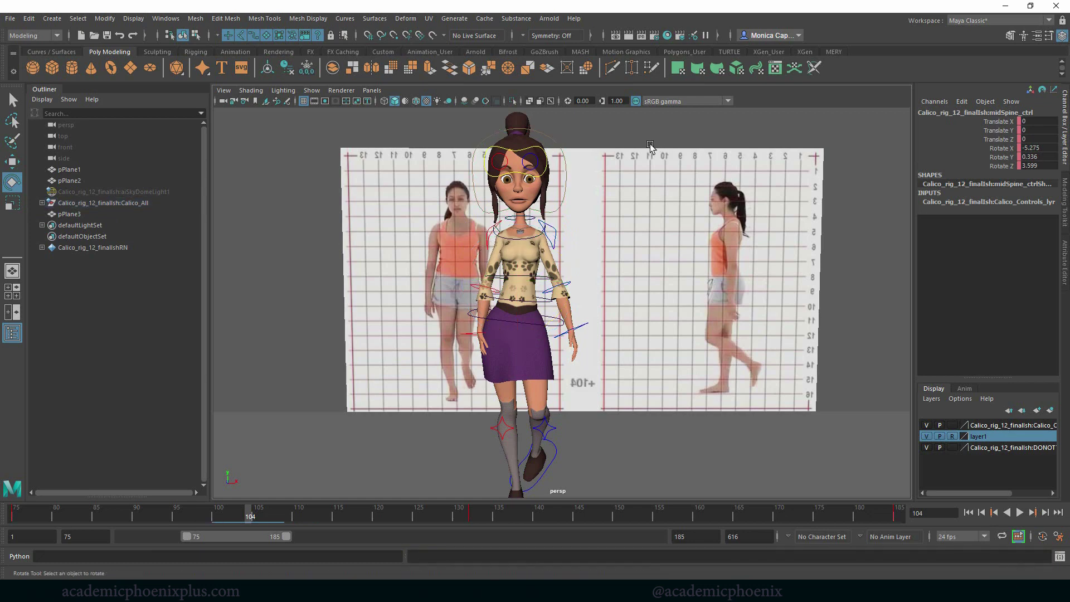
left_click(518, 251)
key("q")
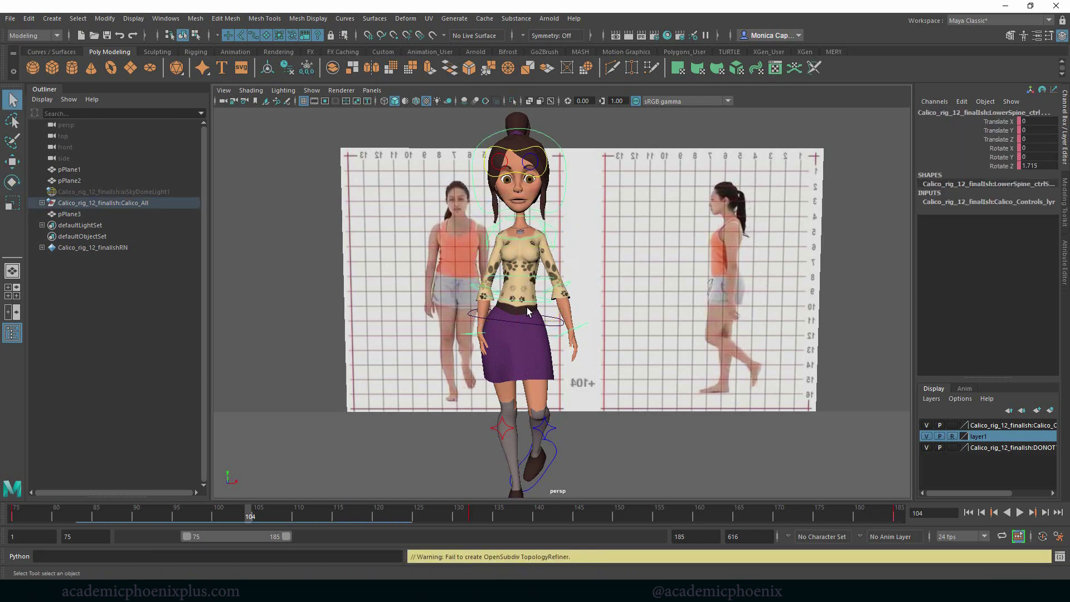
key("s")
Step: At frame 158, rotate the lower spine control to about -0.01, -0.28, -3.50
left_click_drag(241, 516, 659, 518)
left_click(523, 484)
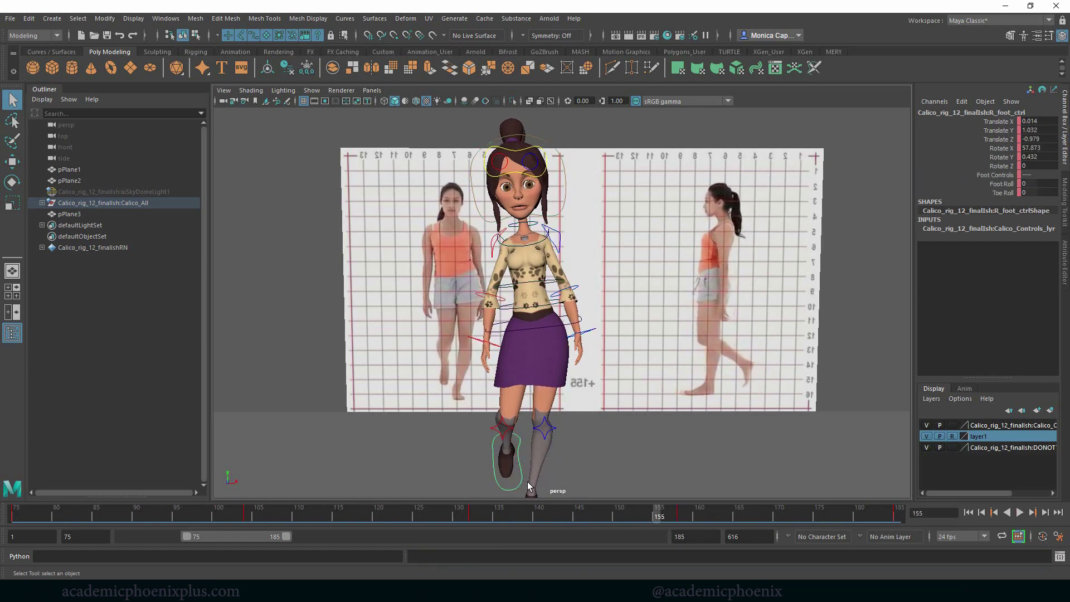
left_click(678, 511)
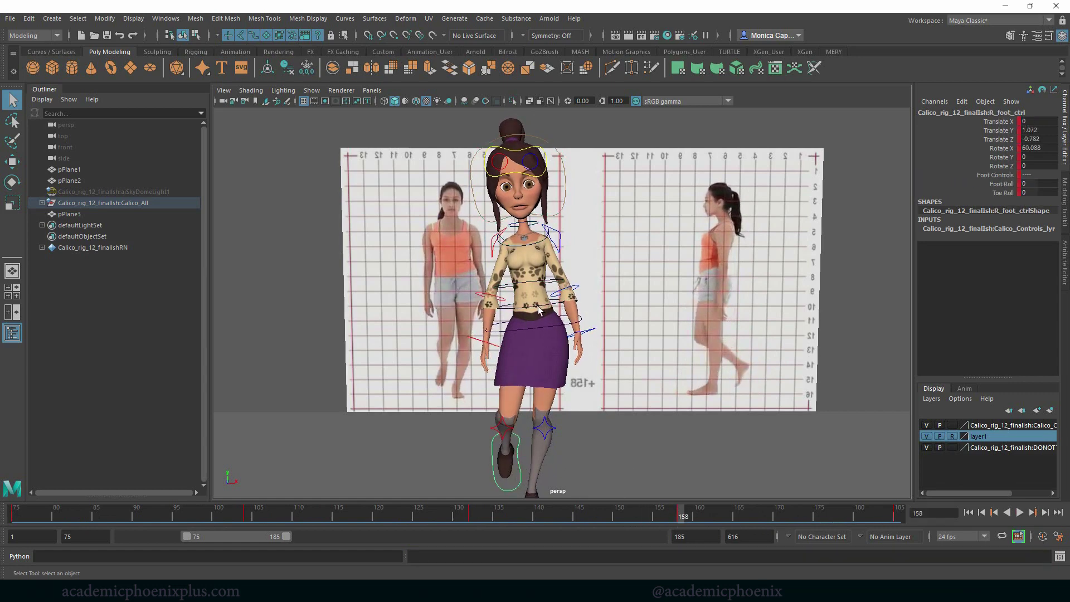
left_click(536, 323)
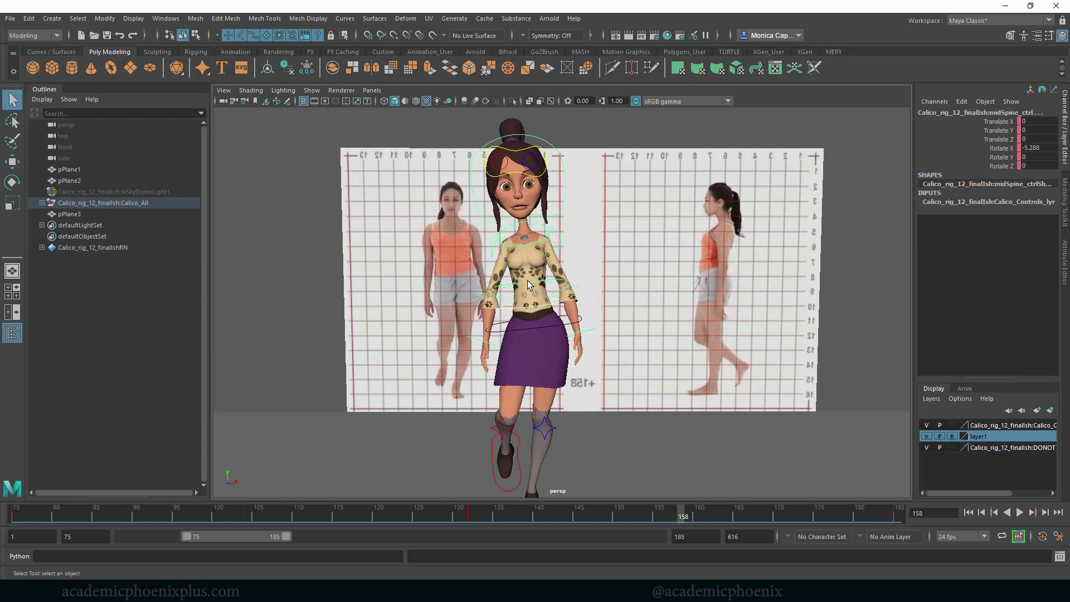
key("e")
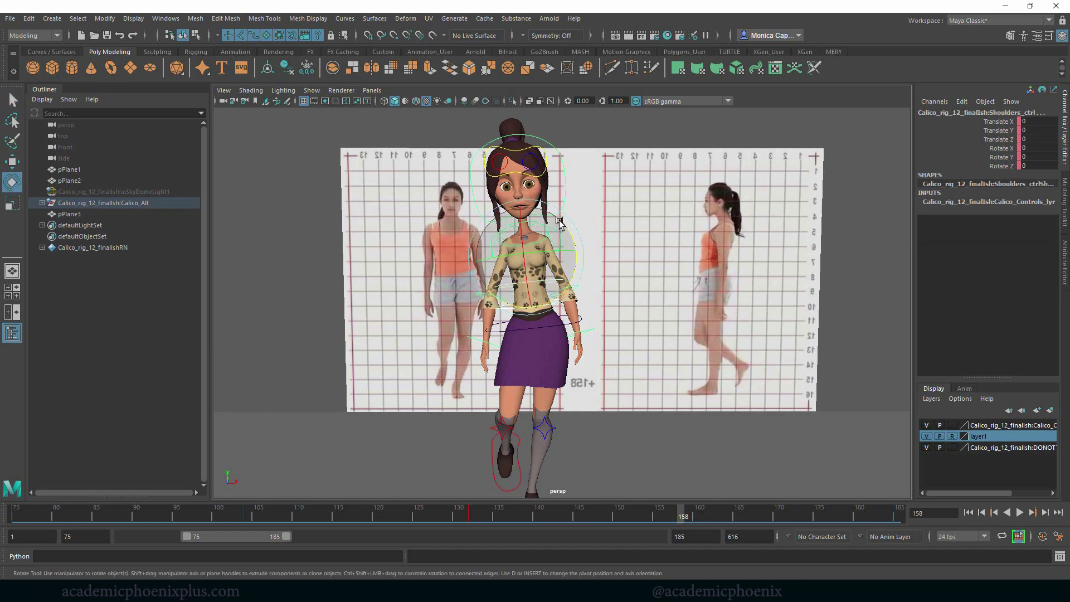
left_click_drag(560, 221, 562, 221)
Step: Nudge the mid spine control to a Translate X of about 0.016
key("w")
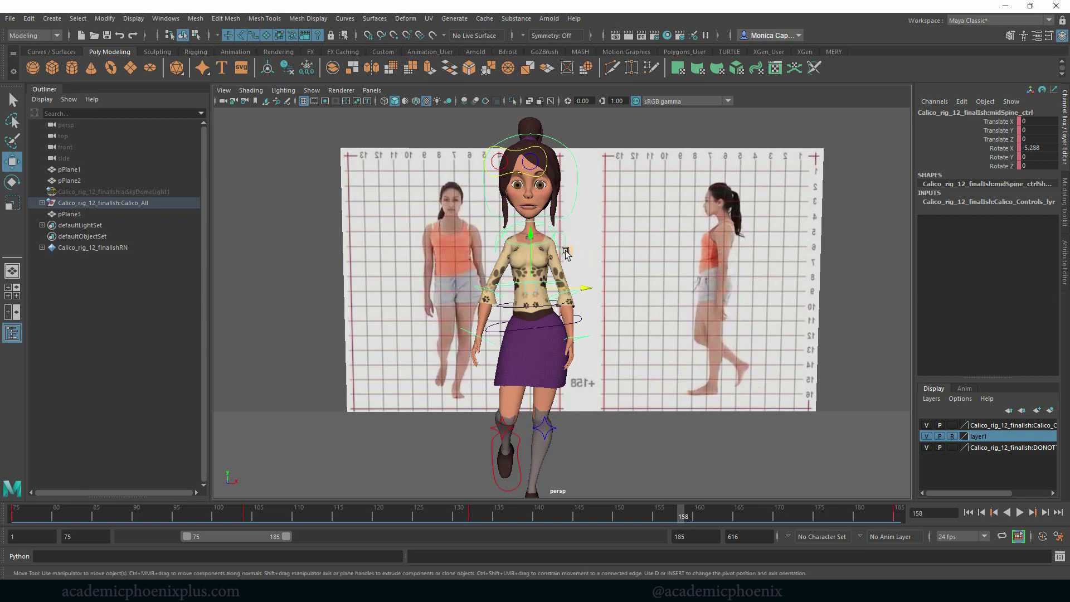
left_click_drag(581, 287, 582, 286)
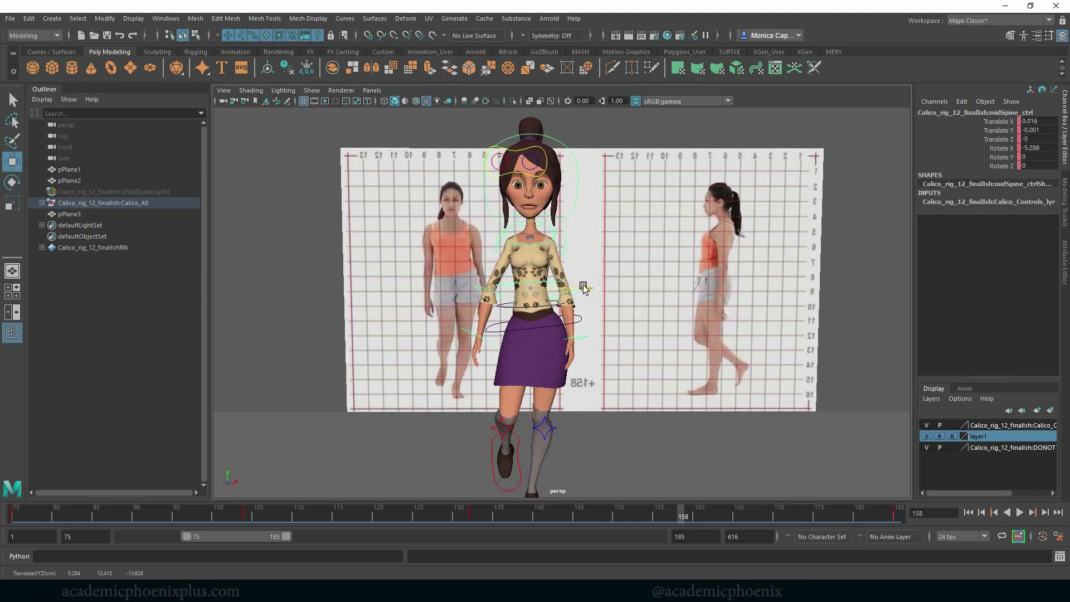
left_click(553, 249)
Step: Rotate the lower spine control to about 0, -0.28, -4.84 and the shoulders control to about -0.02, 0.05, -4.03
left_click(557, 306)
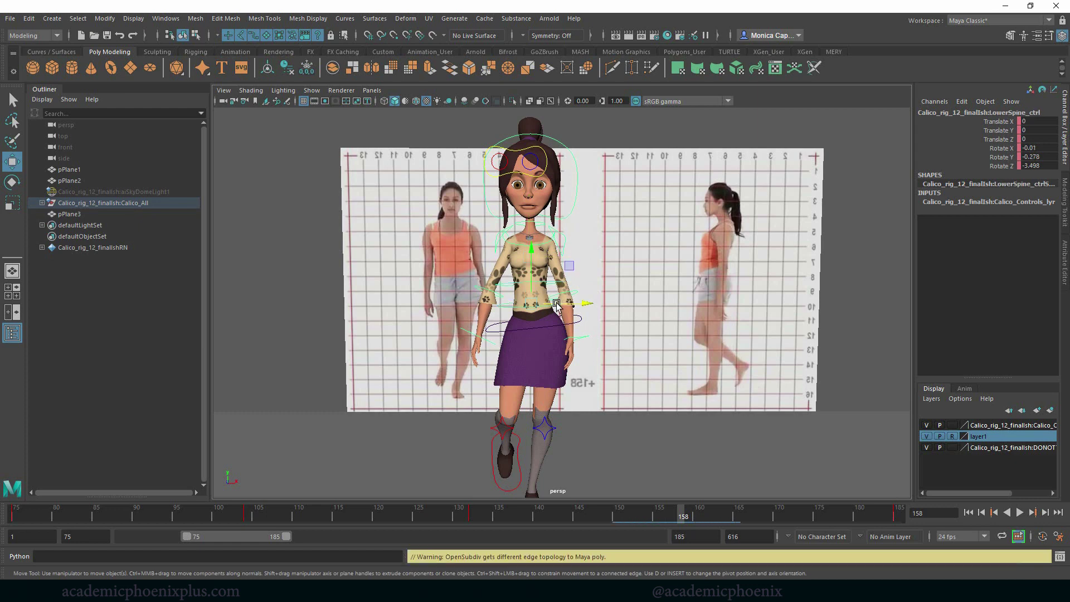
key("e")
left_click_drag(571, 272, 572, 234)
left_click(555, 241)
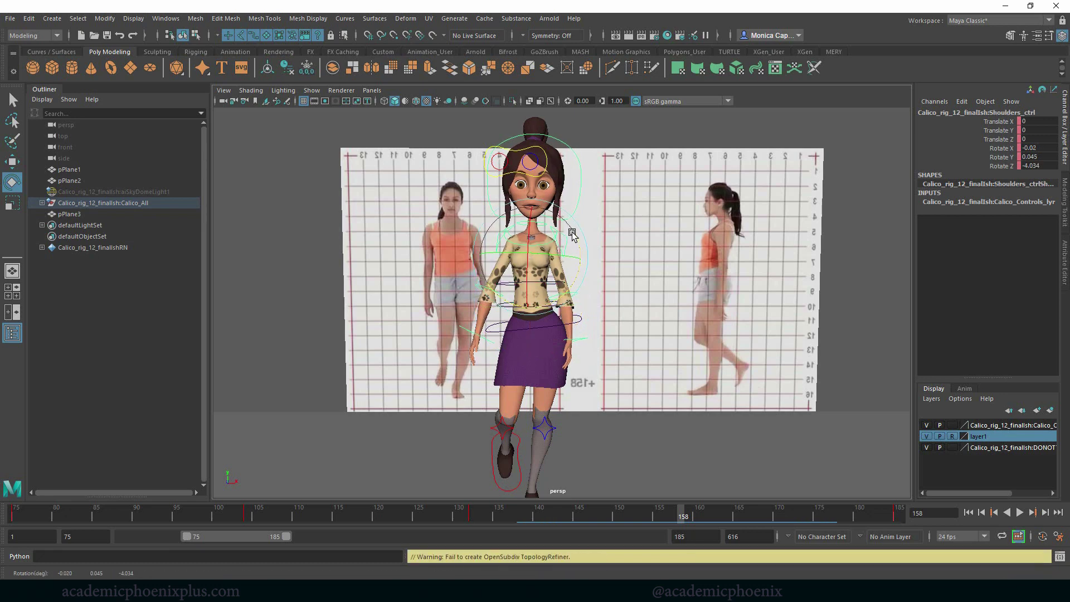
left_click(657, 164)
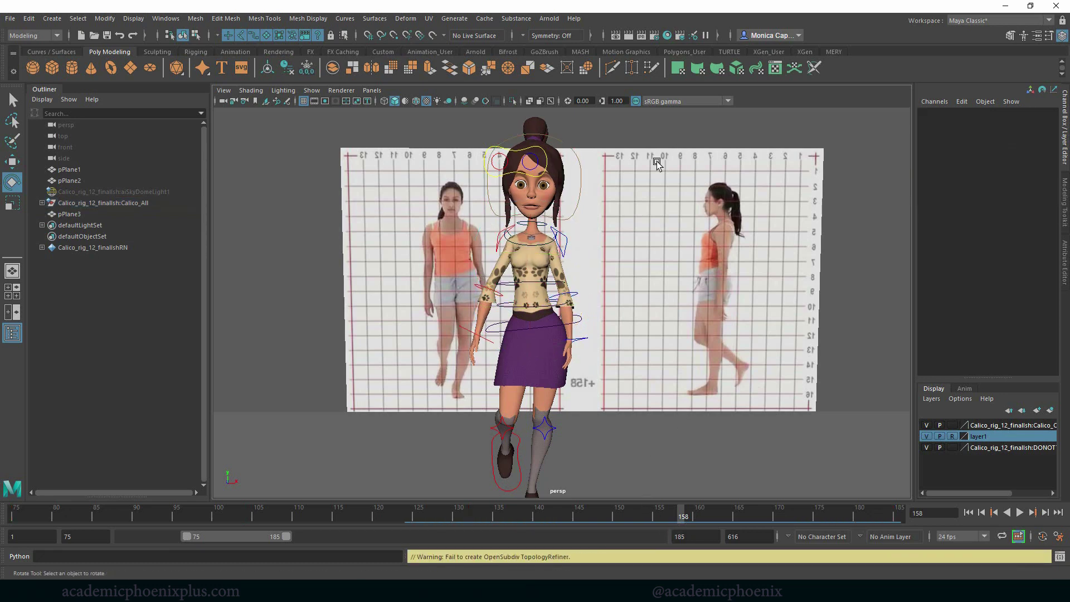
Step: Key the shoulders, mid spine and lower spine controls at frame 158
left_click(533, 249)
key("q")
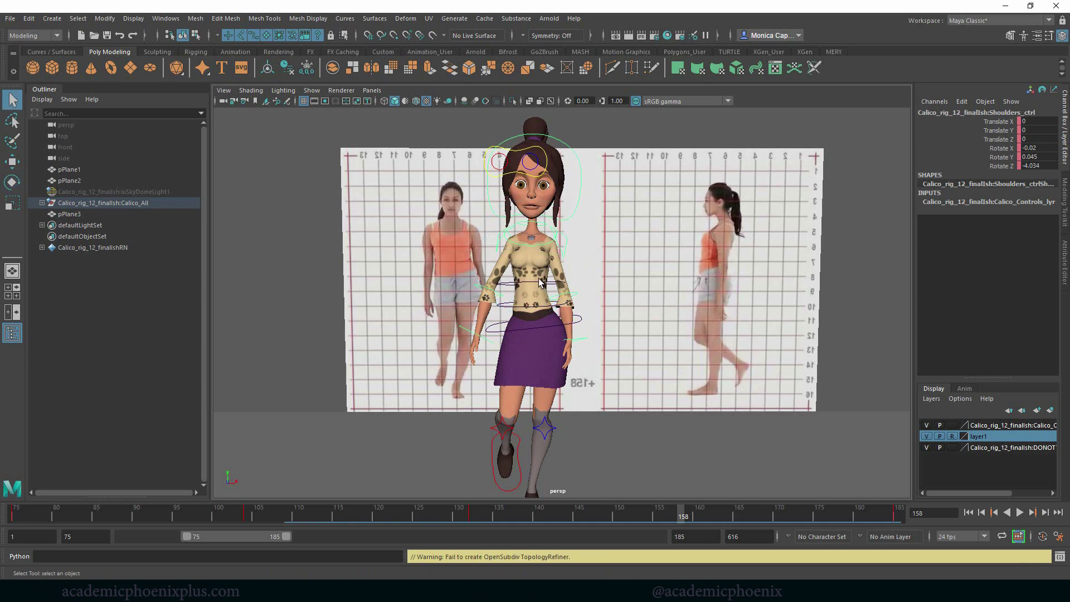
left_click(535, 308, "shift")
key("s")
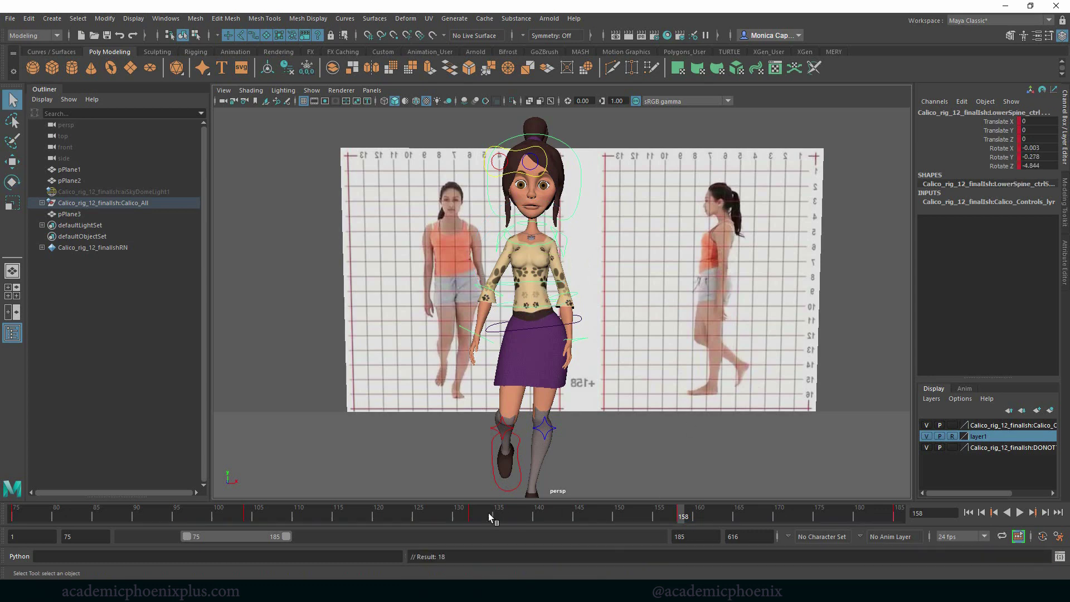
Step: Review the playback, then at frame 104 rotate the left arm control to about -19.58, 11.99, -36.07 and key it
key("alt+v")
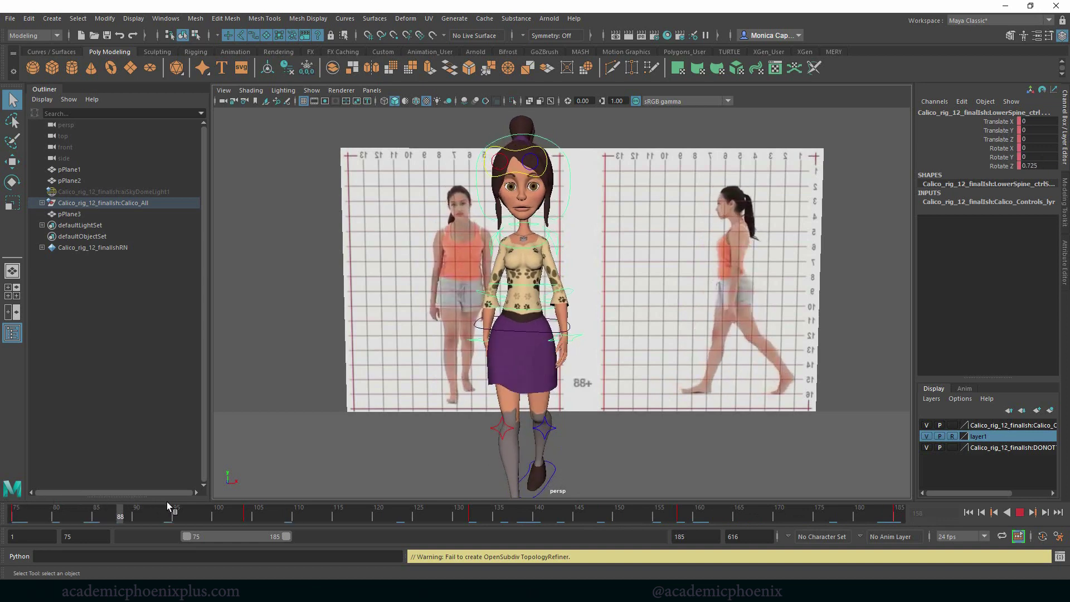
mouse_move(255, 508)
left_mouse_down()
mouse_move(114, 510)
mouse_move(247, 514)
left_mouse_up()
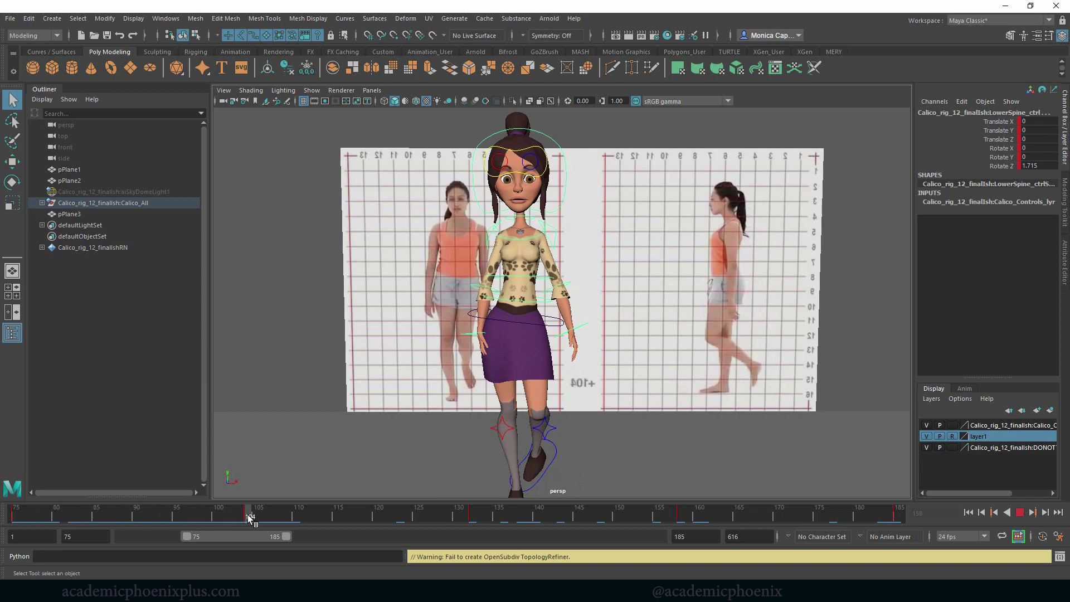
left_click(557, 243)
key("e")
left_click_drag(566, 272, 564, 279)
key("s")
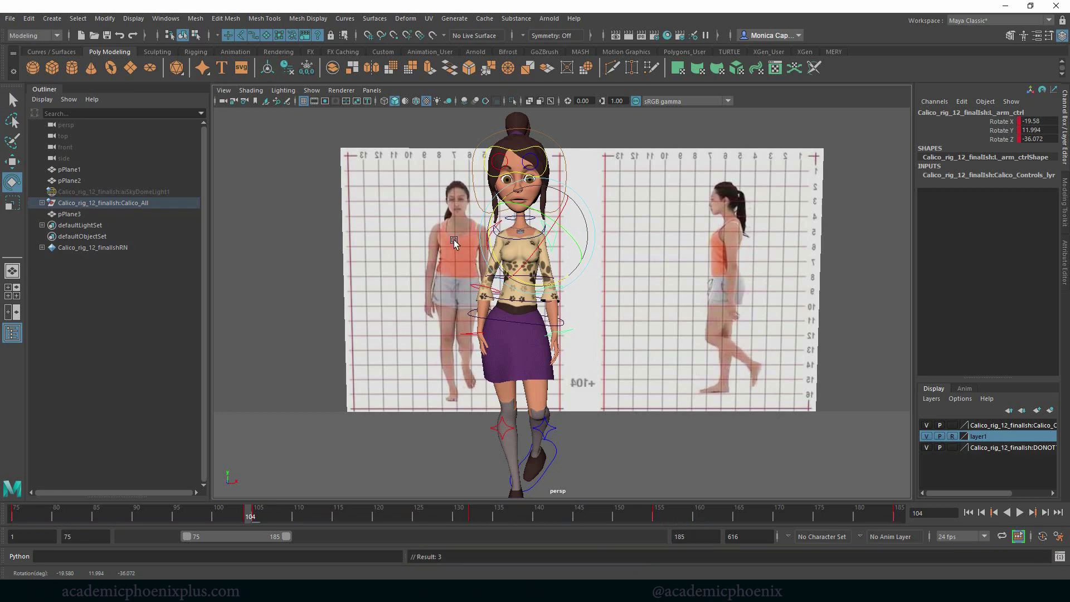
Step: Try rotating the right arm control to about -3.62, 2.62, 18.79 at frame 104
left_click(293, 179)
left_click(495, 254)
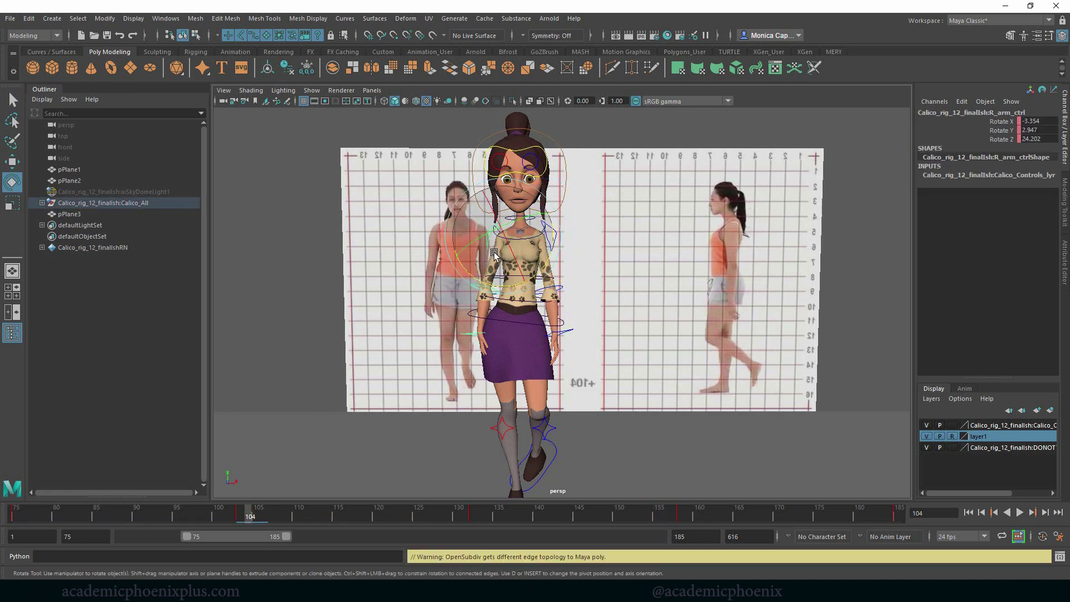
left_click_drag(487, 277, 488, 283)
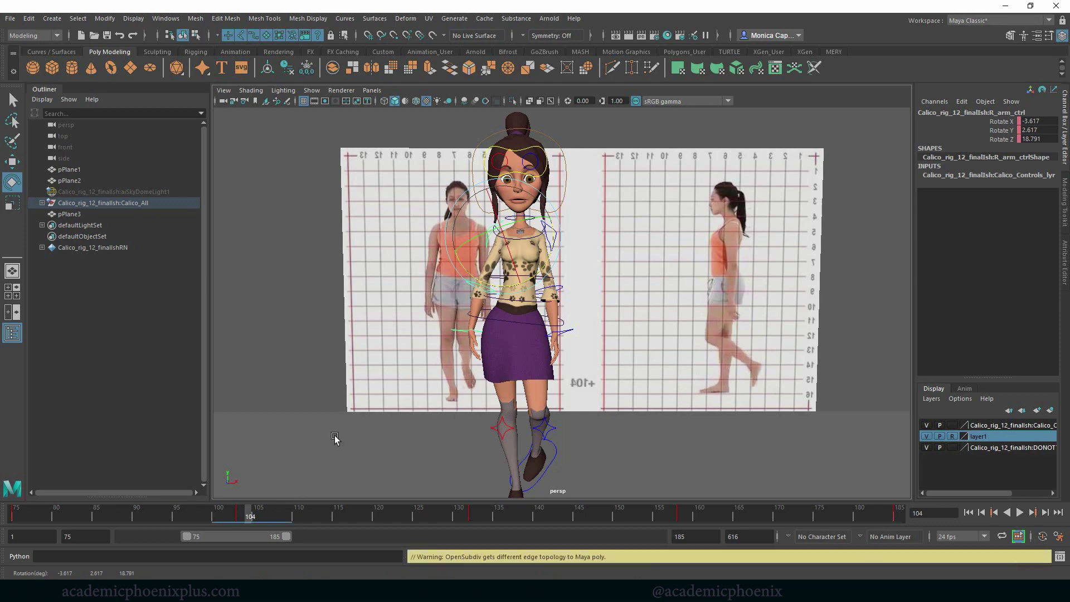
Step: At frame 103, rotate the right arm control to about -3.28, 2.41, 19.80 and the right wrist to about 13.03, 14.64, 7.26, keying the pose
left_click(240, 512)
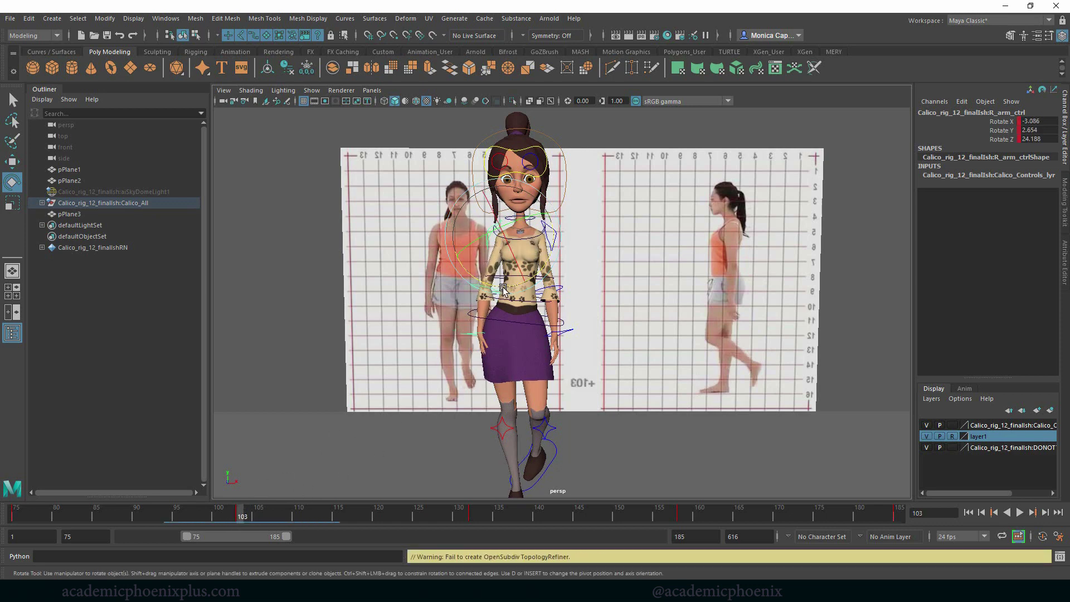
left_click_drag(500, 282, 493, 304)
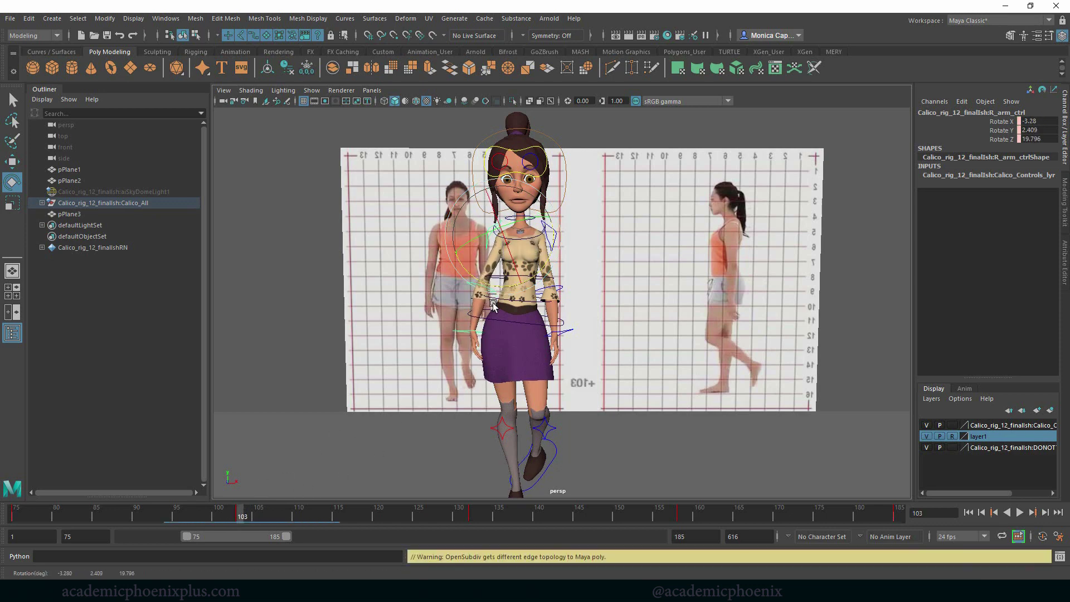
left_click(460, 334)
left_click_drag(472, 341, 484, 352)
left_click(242, 511)
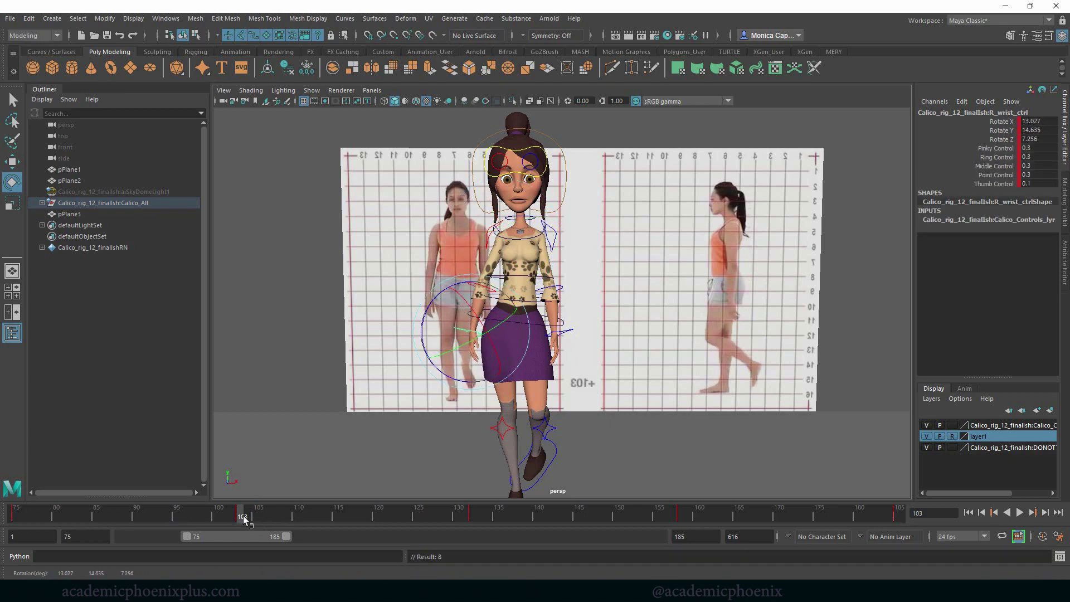
Step: Compare the arm poses around frame 103 and delete the left arm control's key at frame 105
left_click(493, 237)
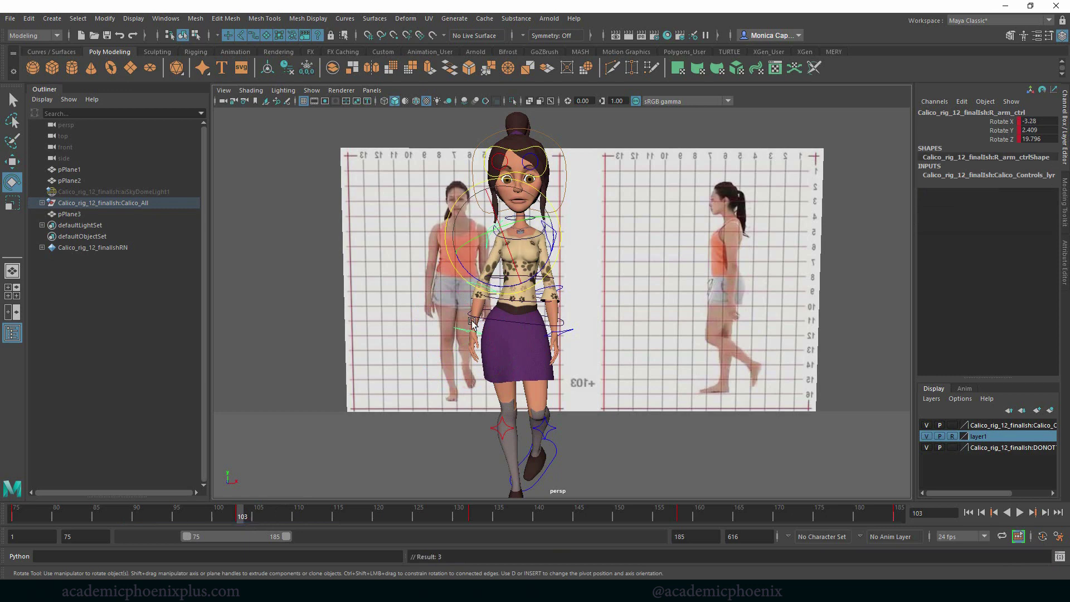
mouse_move(246, 512)
left_mouse_down()
mouse_move(320, 511)
mouse_move(159, 496)
mouse_move(284, 501)
mouse_move(232, 497)
mouse_move(257, 499)
mouse_move(242, 499)
left_mouse_up()
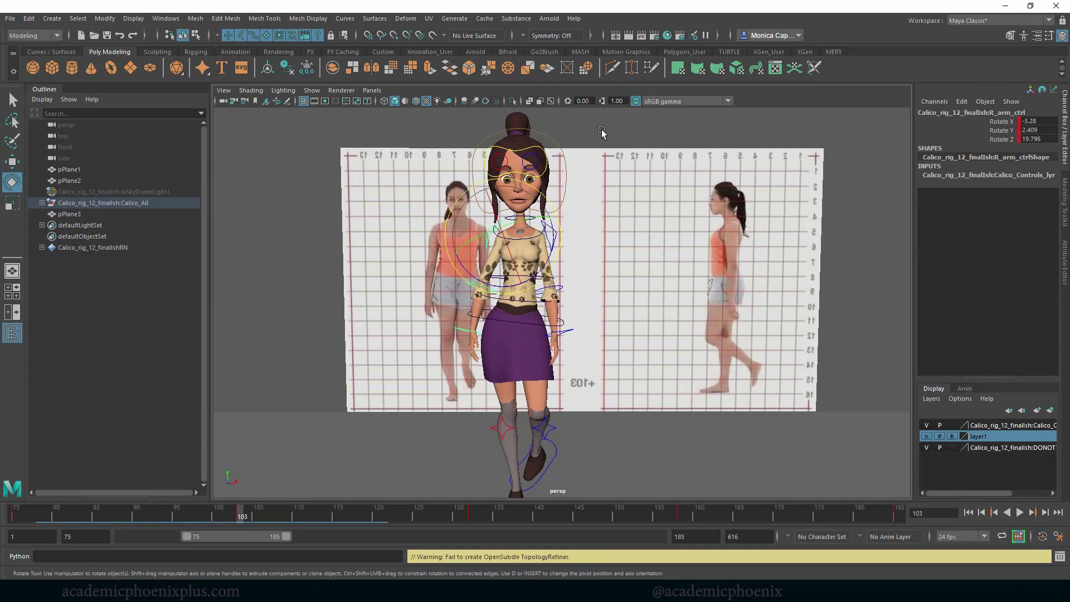
left_click(576, 204)
left_click(556, 243)
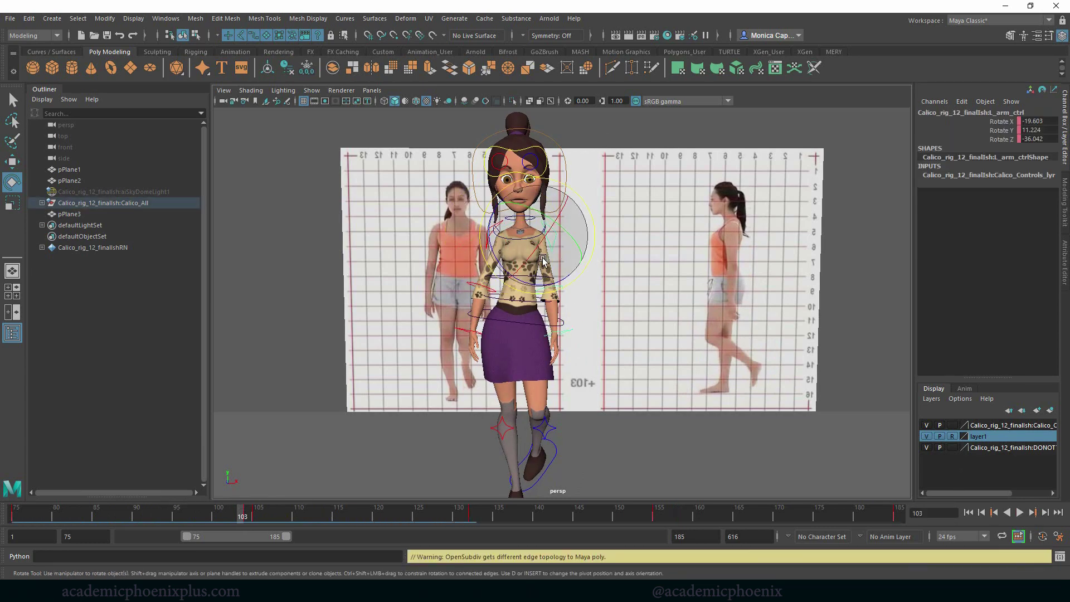
left_click(256, 513)
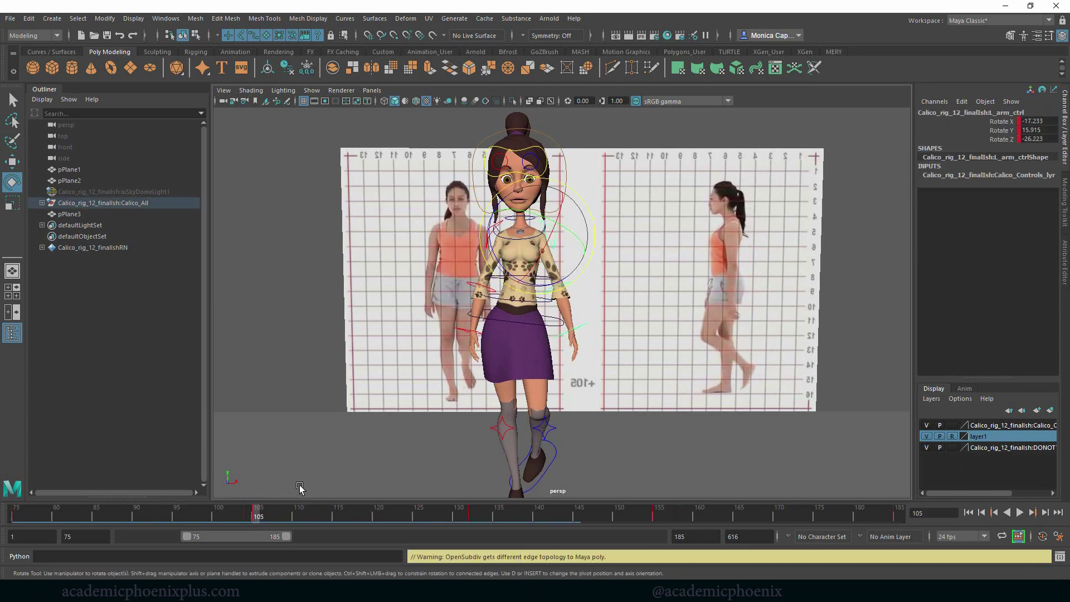
right_click(258, 513)
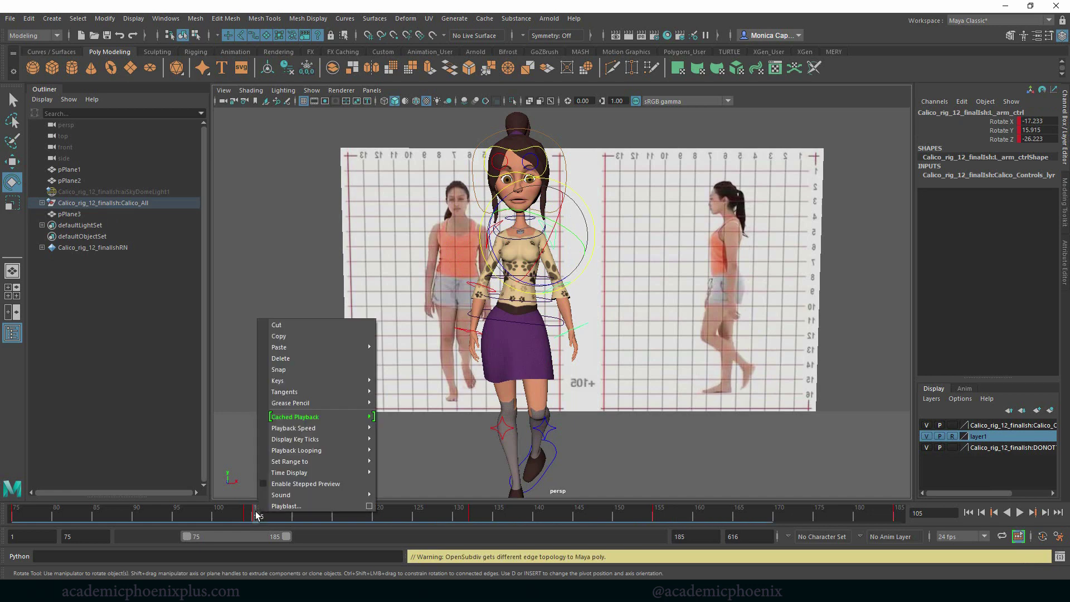
left_click(295, 359)
Step: At frame 158, rotate the right wrist to about 15.15, 13.16, -5.02 and the right arm control to about -3.67, 3.31, 28.53, keying the pose
left_click_drag(237, 512, 659, 511, "shift")
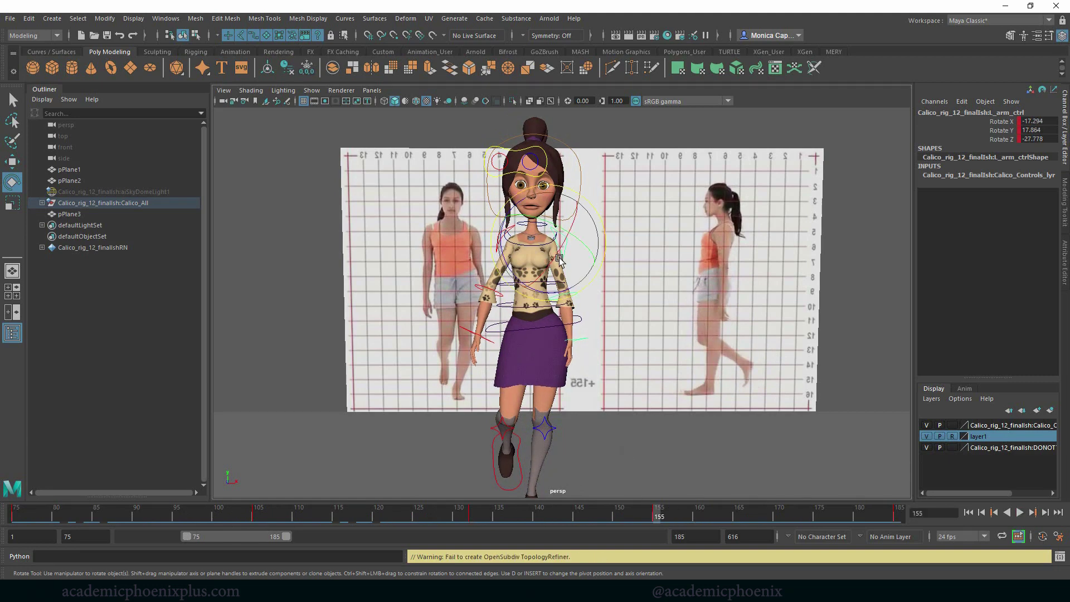
left_click(301, 253)
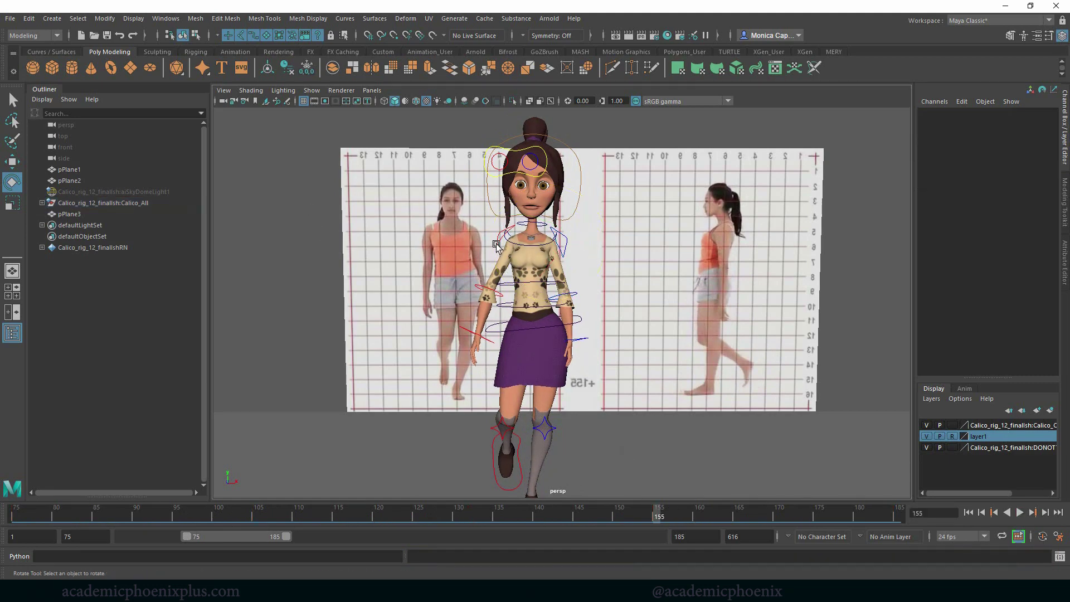
left_click(480, 280)
left_click(683, 517)
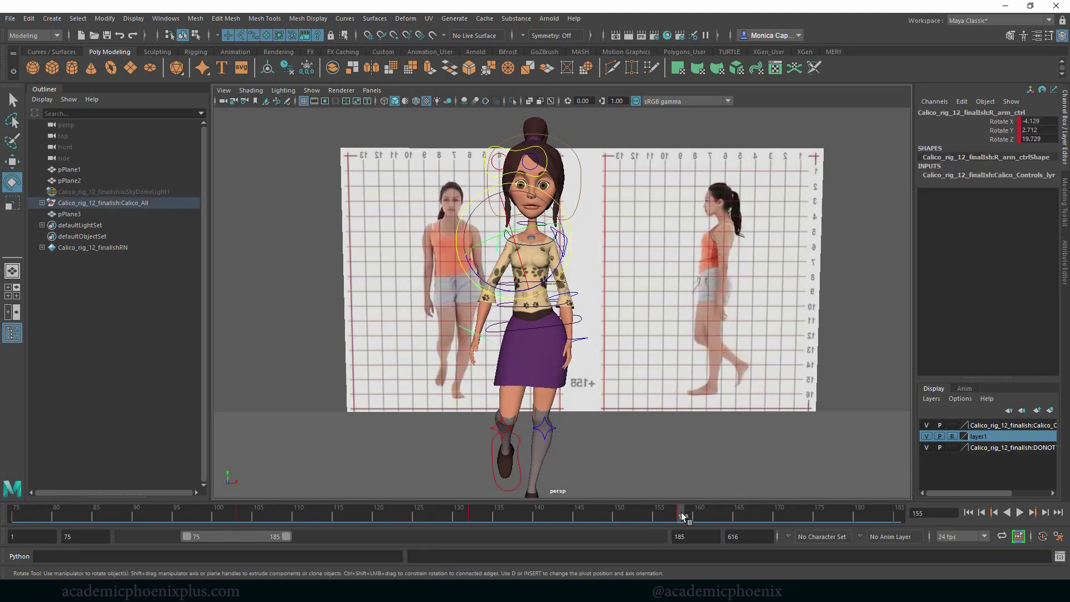
left_click_drag(477, 275, 480, 275)
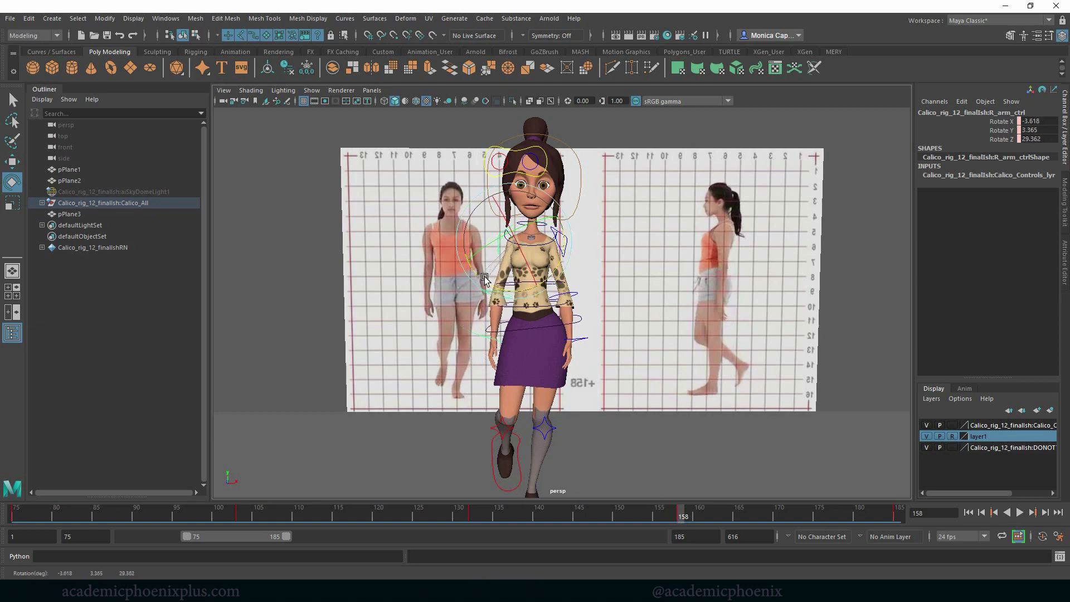
left_click(486, 341)
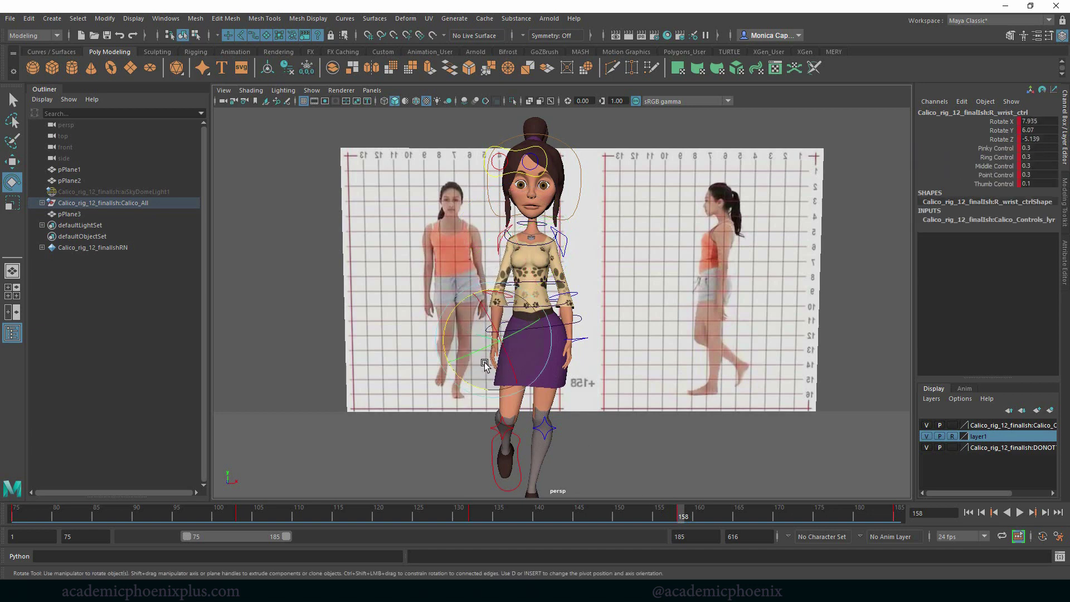
left_click(477, 374)
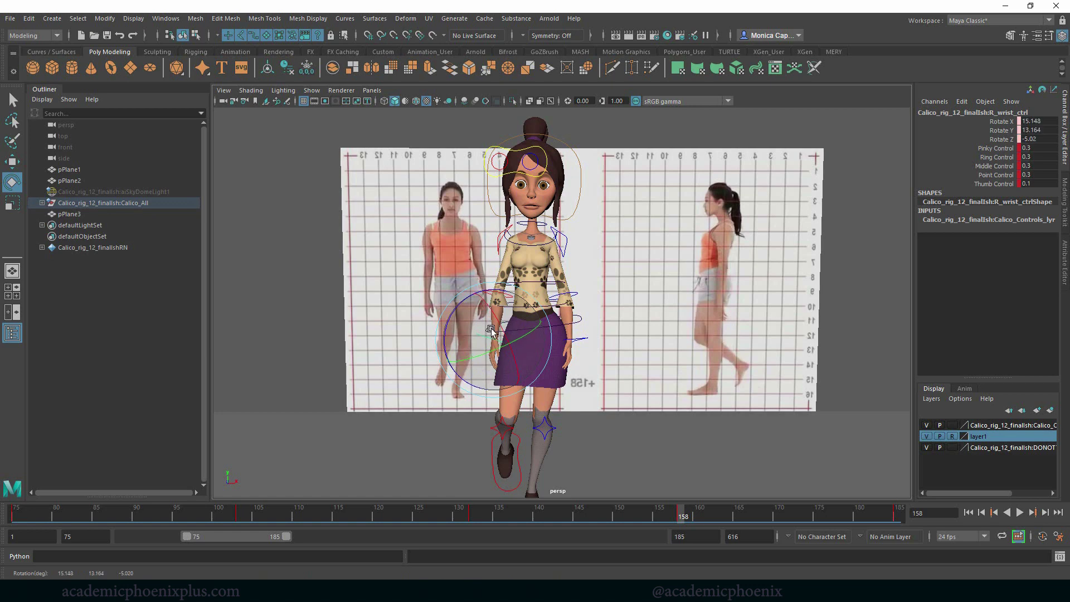
left_click(500, 249)
left_click(550, 274)
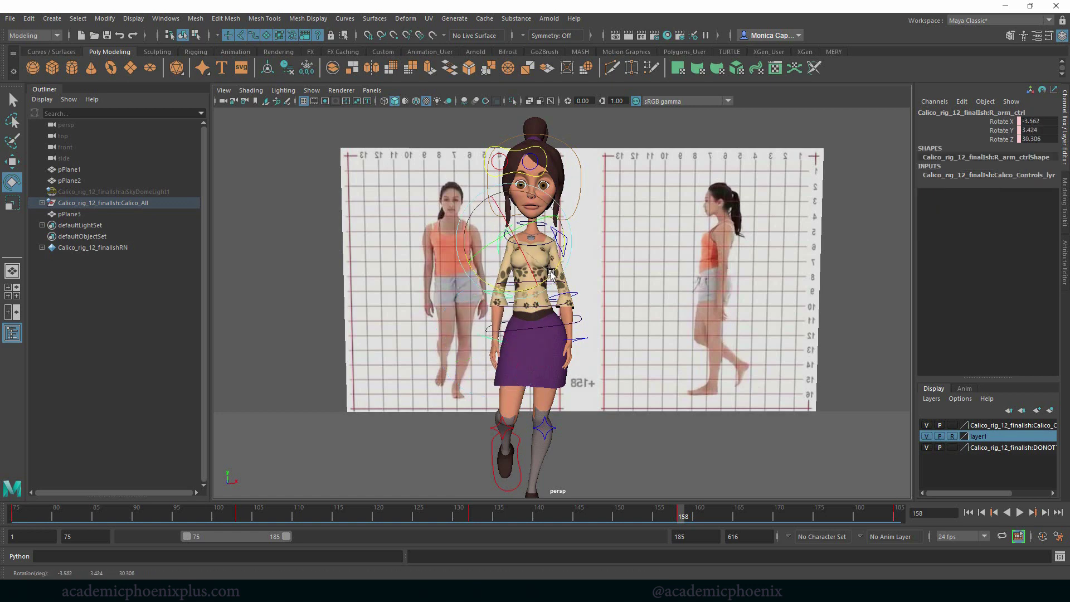
left_click_drag(550, 274, 548, 273)
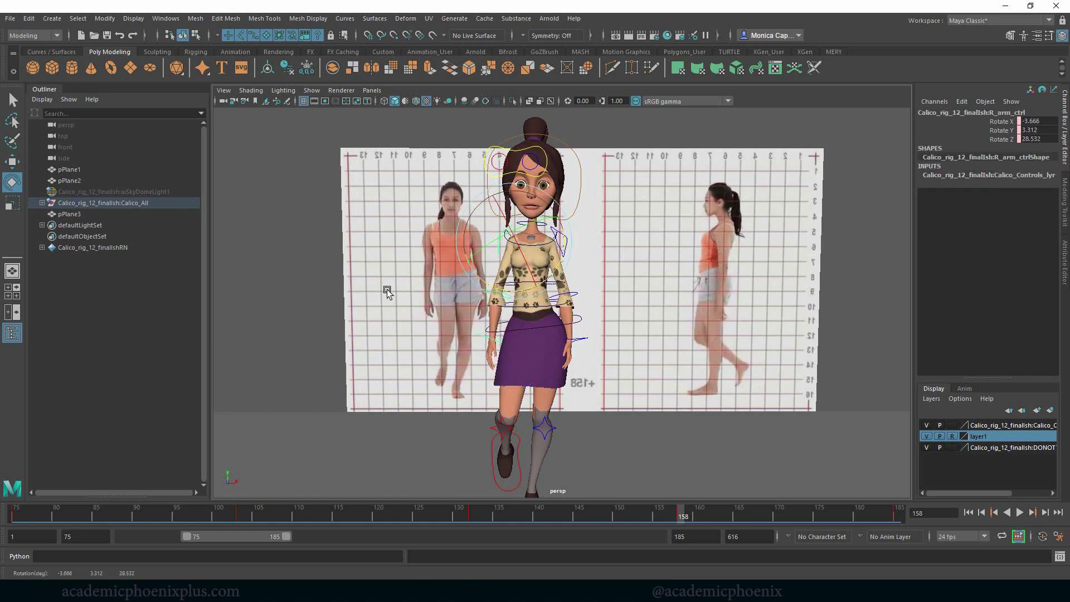
key("s")
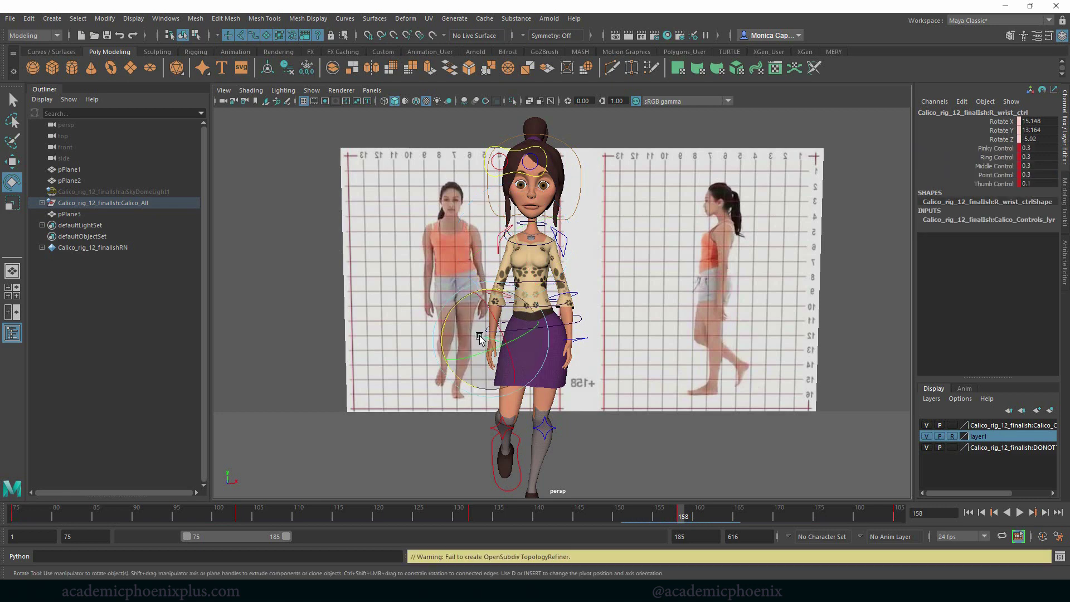
Step: Review the playback, rotate the left arm control to about -16.39, 16.47, -23.87 and key that pose at frame 155
left_click(377, 310)
left_click(484, 294)
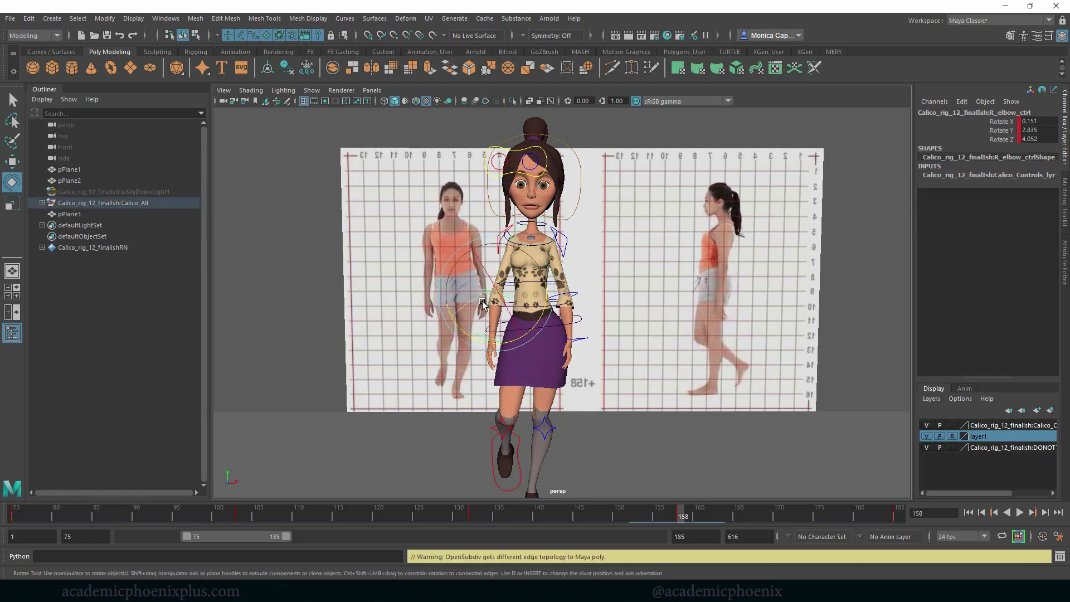
key("alt+v")
mouse_move(865, 510)
left_mouse_down()
mouse_move(934, 508)
mouse_move(329, 496)
mouse_move(847, 493)
mouse_move(682, 503)
left_mouse_up()
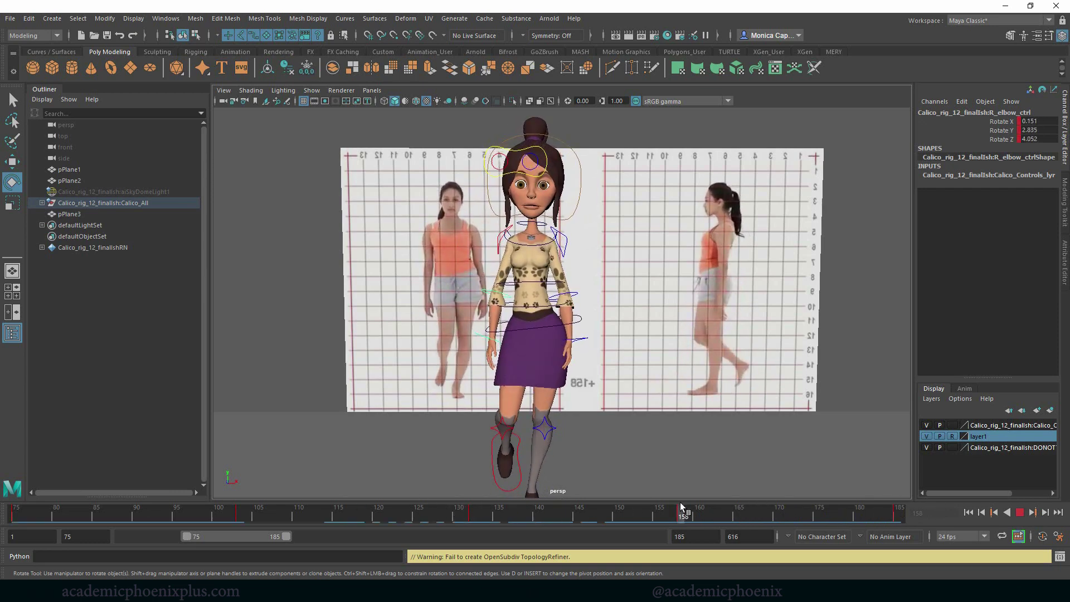
left_click(566, 244)
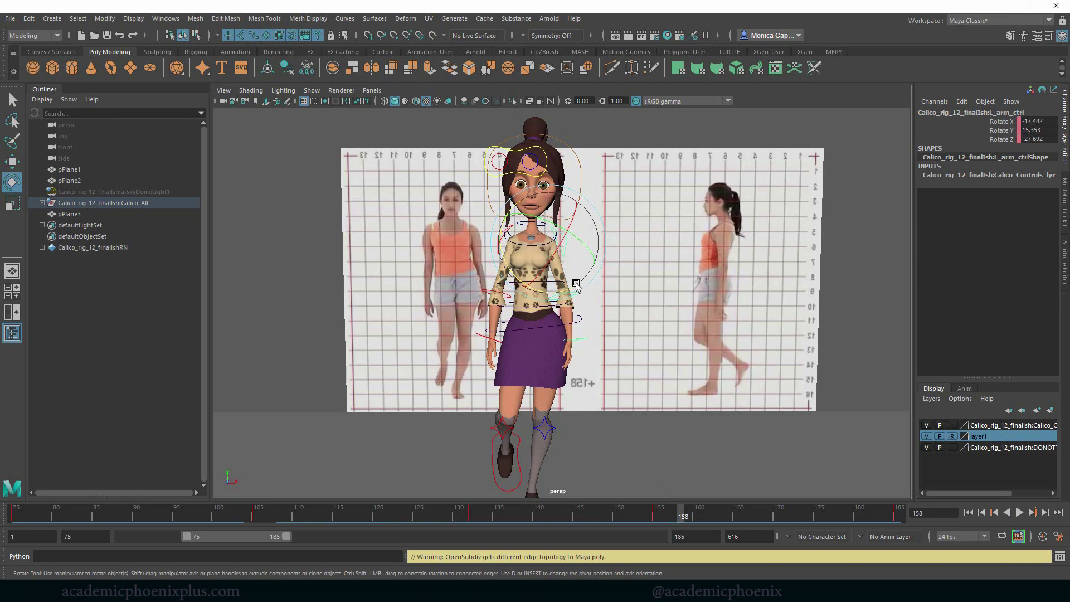
left_click_drag(574, 283, 580, 288)
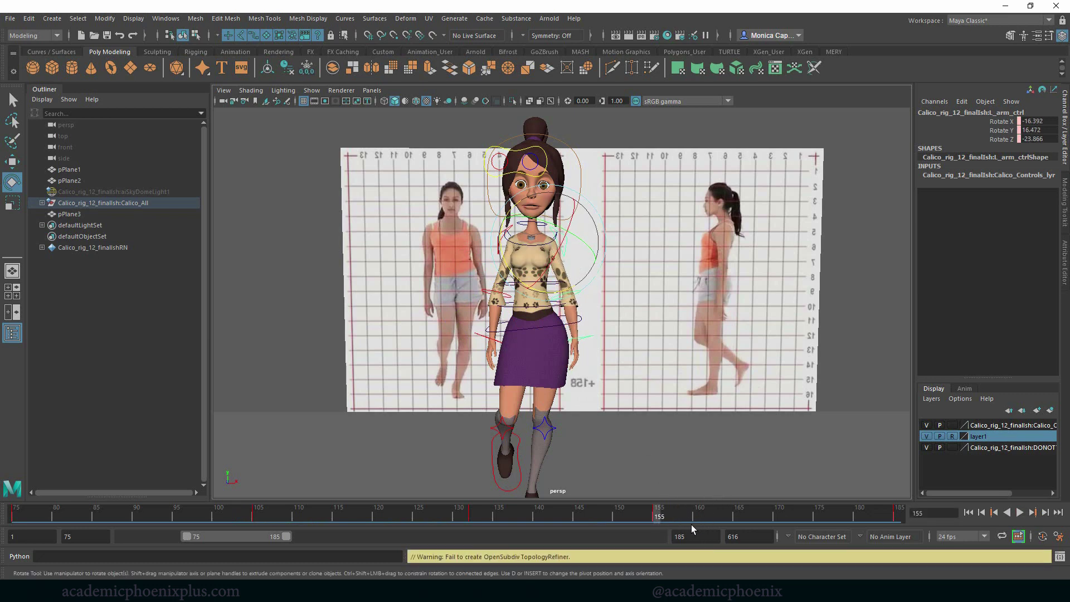
key("a")
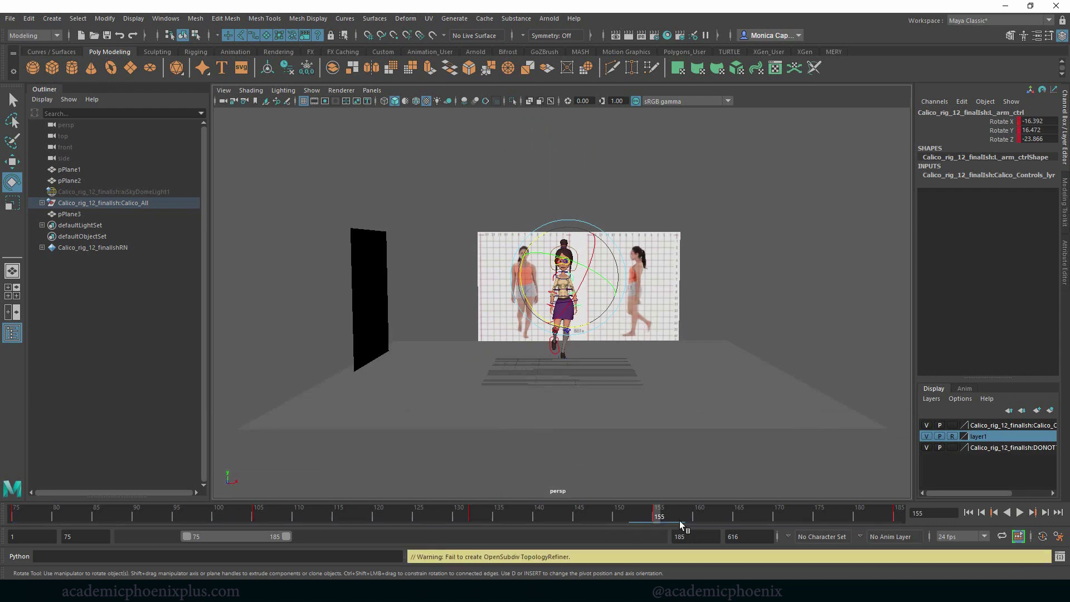
Step: Hide the Calico controls layer and play the walk from frame 75 to review the arm swing
key("space")
key("f")
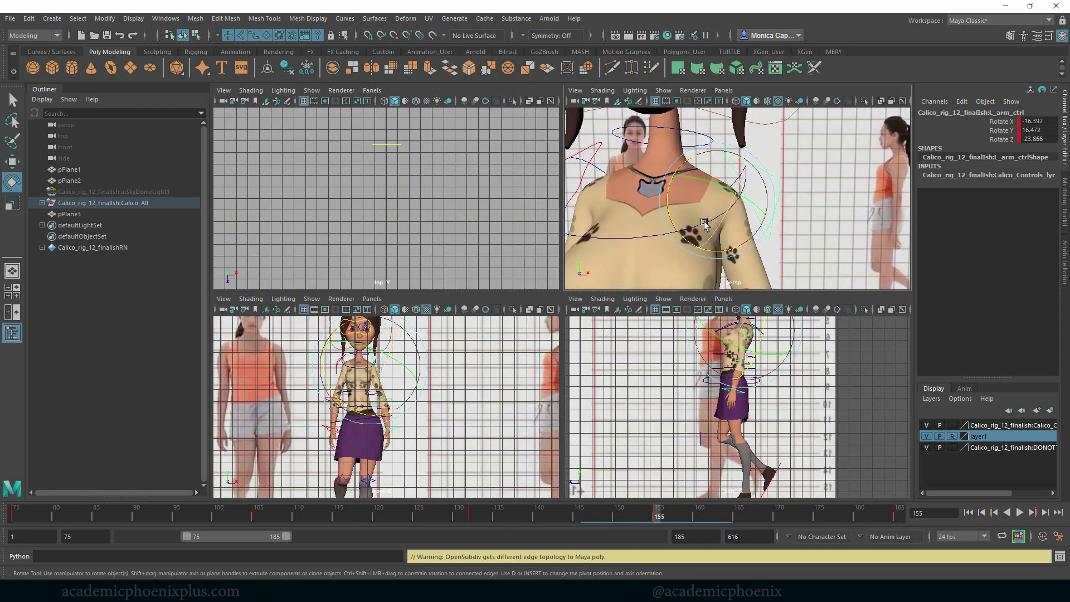
key("space")
right_click_drag(671, 318, 229, 248, "alt")
middle_click_drag(532, 312, 552, 267, "alt")
right_click_drag(641, 291, 535, 290, "alt")
middle_click_drag(568, 339, 550, 309, "alt")
mouse_move(608, 346)
left_mouse_down("alt")
mouse_move(586, 340)
mouse_move(604, 338)
left_mouse_up("alt")
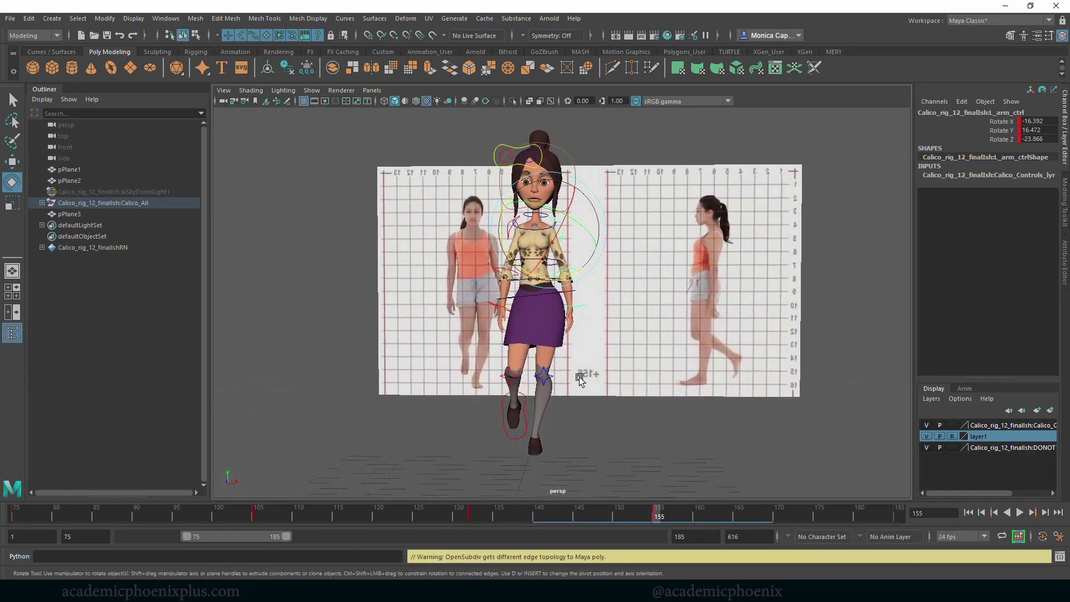
left_click(567, 375)
left_click_drag(648, 432, 616, 432, "alt")
left_click(927, 426)
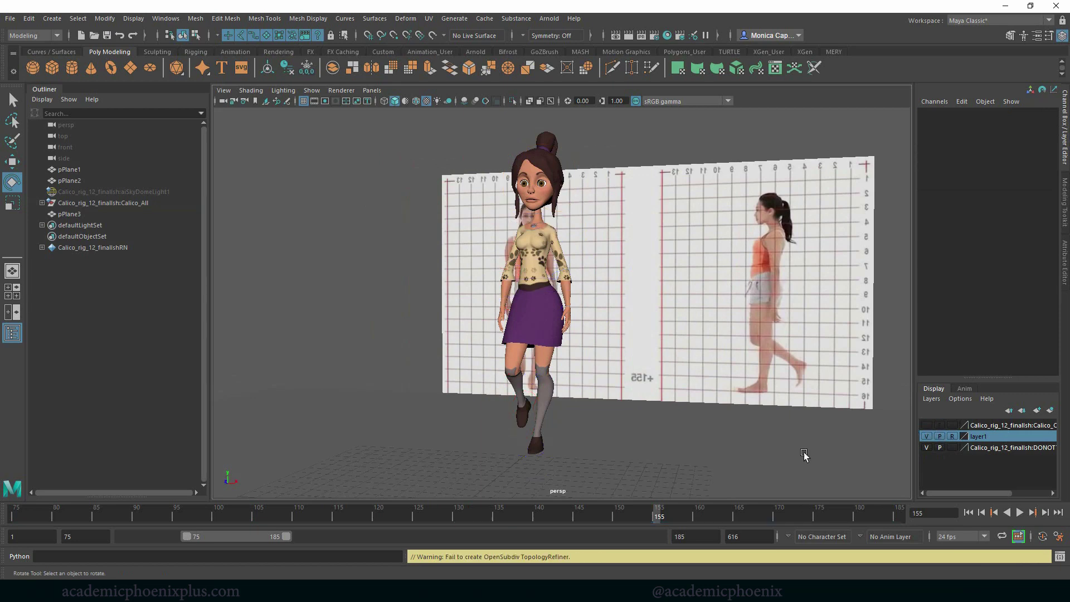
left_click_drag(38, 513, 0, 512)
key("alt+v")
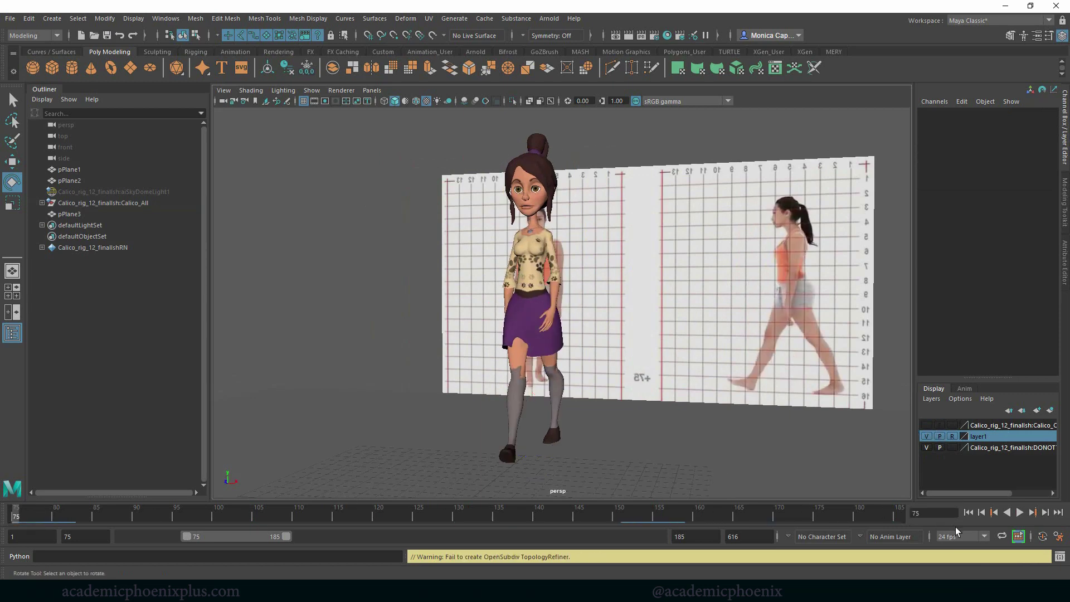
left_click(1020, 512)
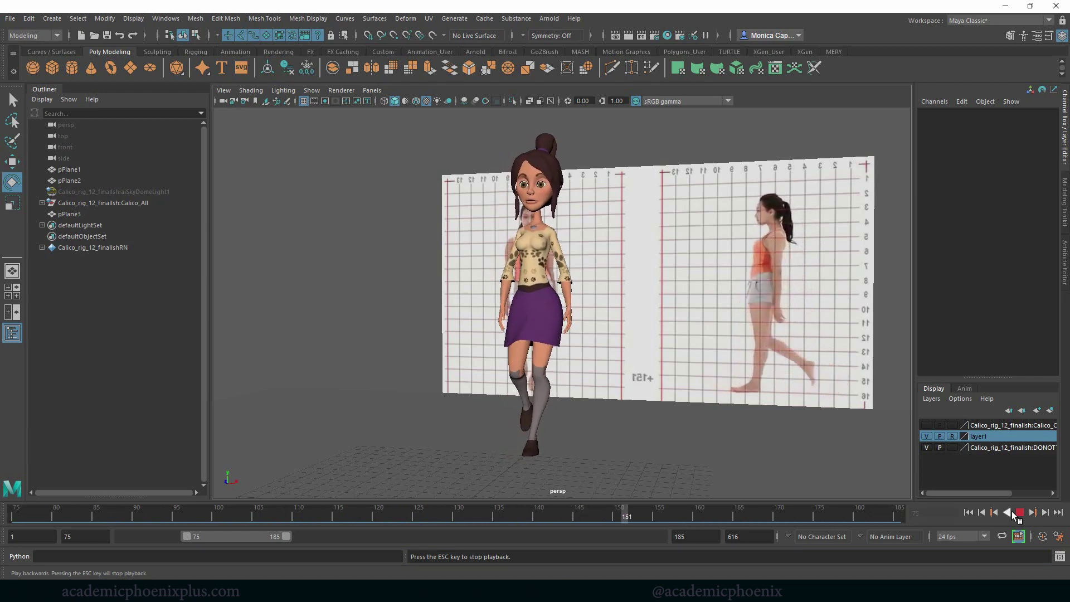
left_click(1018, 511)
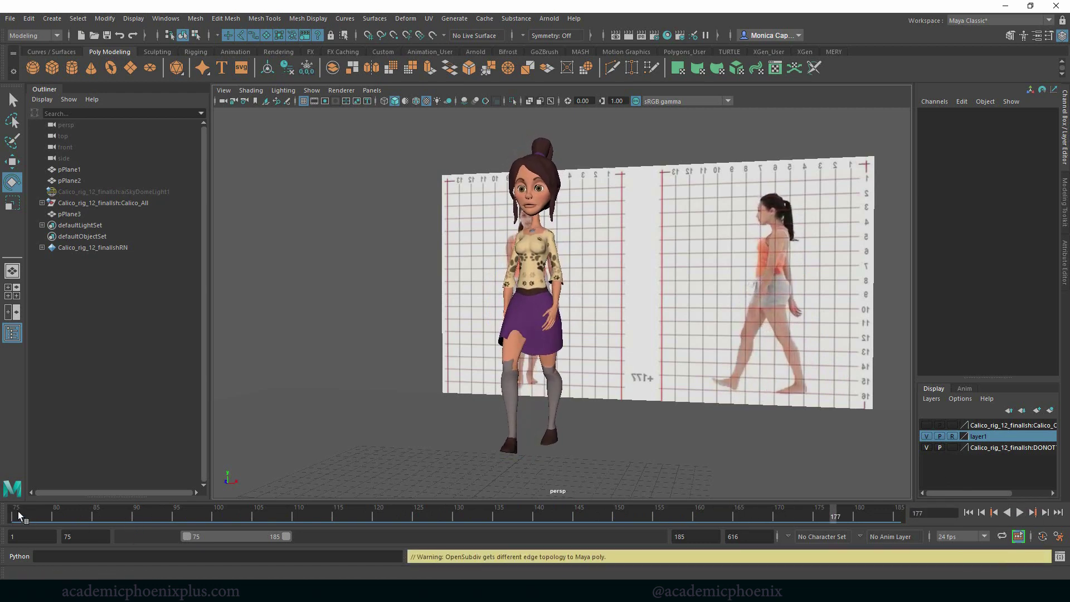
mouse_move(18, 510)
left_mouse_down()
mouse_move(332, 521)
mouse_move(17, 512)
left_mouse_up()
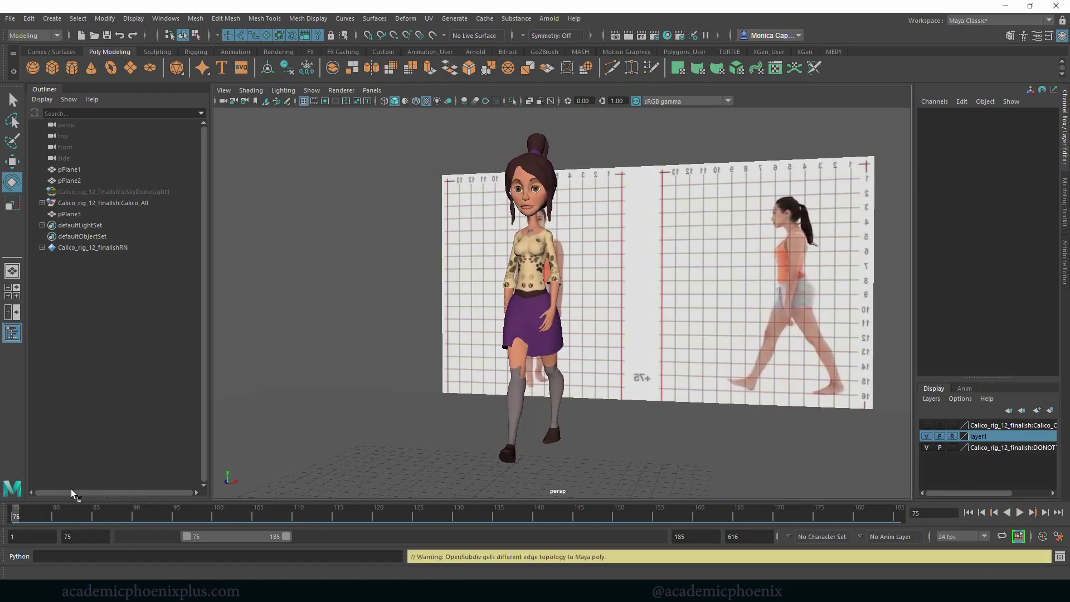
Step: Show the Calico controls layer again and set the DONOTTOUCH geometry layer to reference mode
left_click(926, 425)
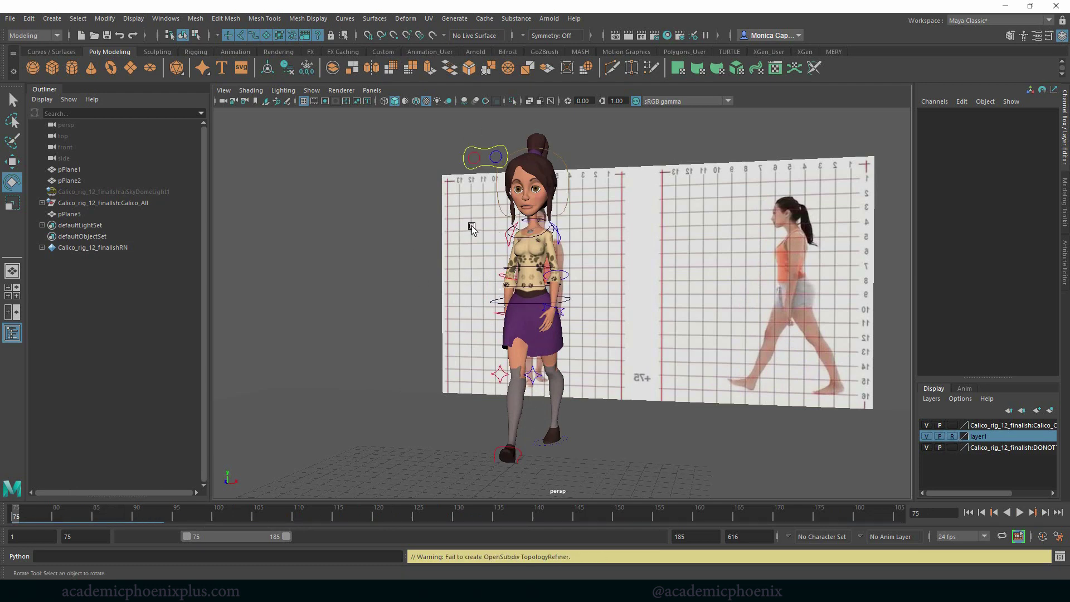
left_click_drag(412, 195, 579, 399)
left_click_drag(614, 475, 628, 483)
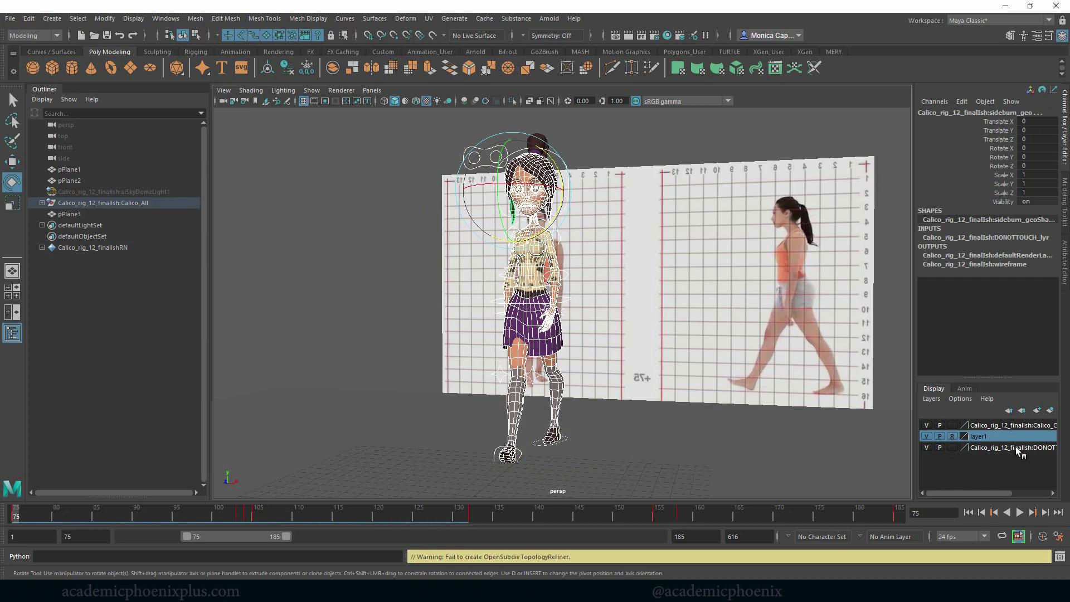
left_click(327, 389)
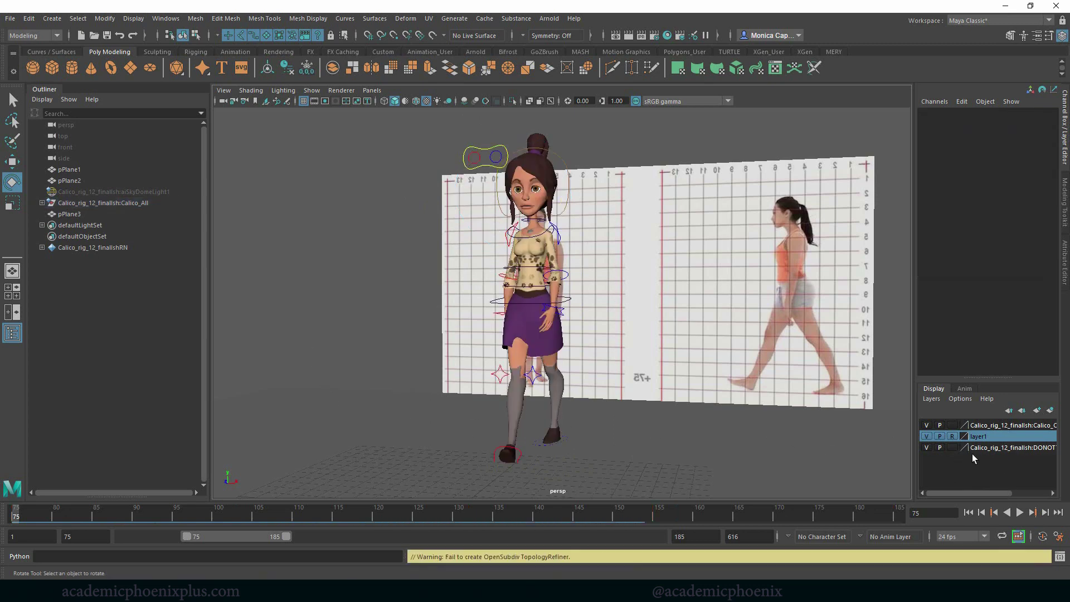
left_click(951, 447)
left_click(953, 447)
Step: Select all of the rig's controls, move their keys from frame 158 to frame 155 and play back the change
left_click_drag(480, 254, 639, 473)
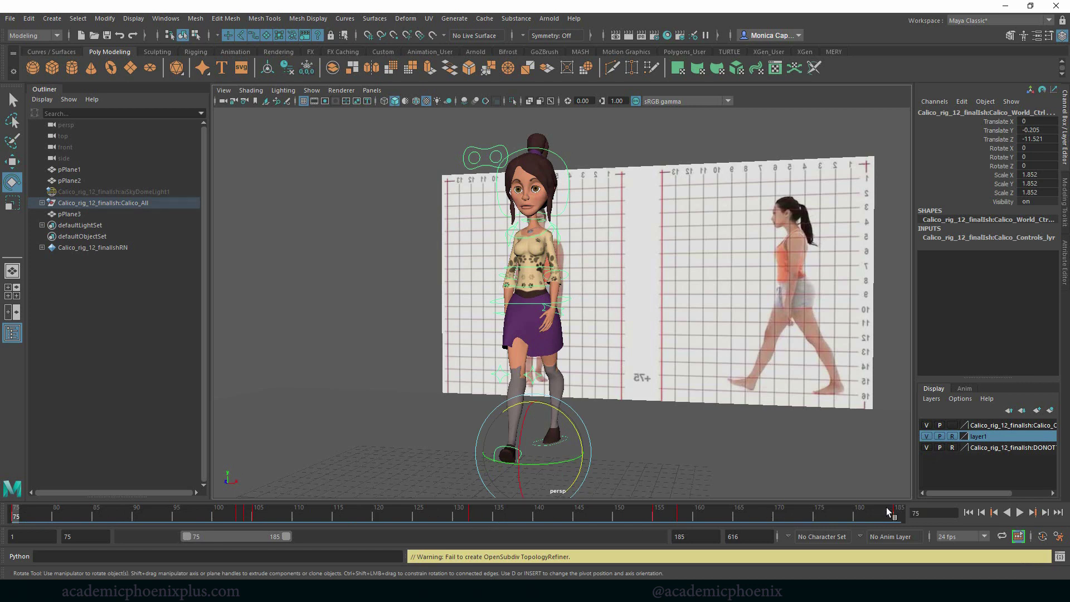
left_click_drag(670, 513, 681, 515, "shift")
left_click(669, 511)
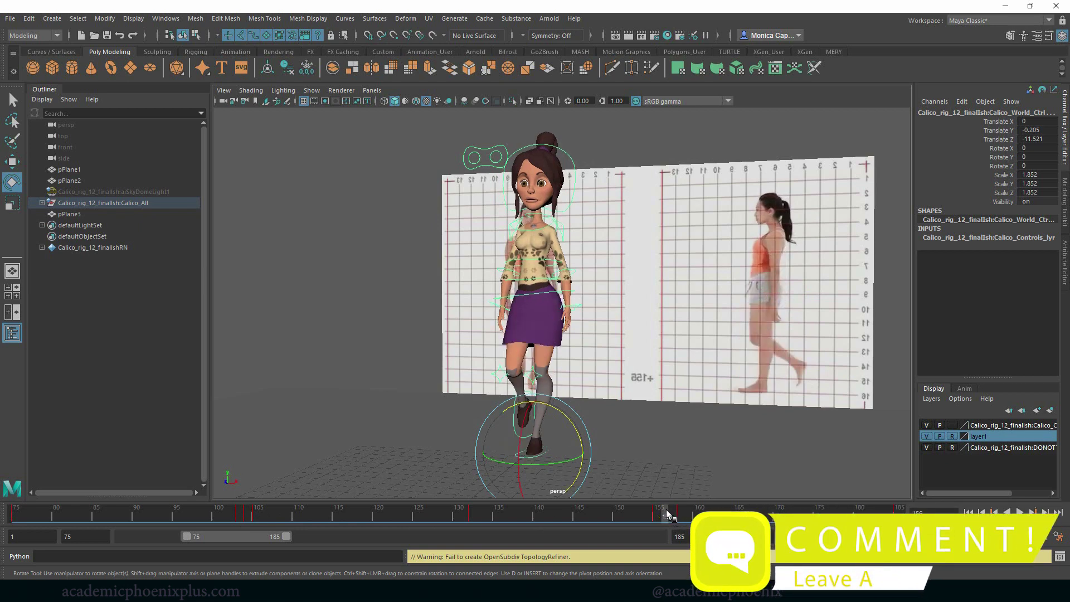
mouse_move(667, 514)
left_mouse_down("shift")
mouse_move(688, 515)
mouse_move(663, 520)
left_mouse_up("shift")
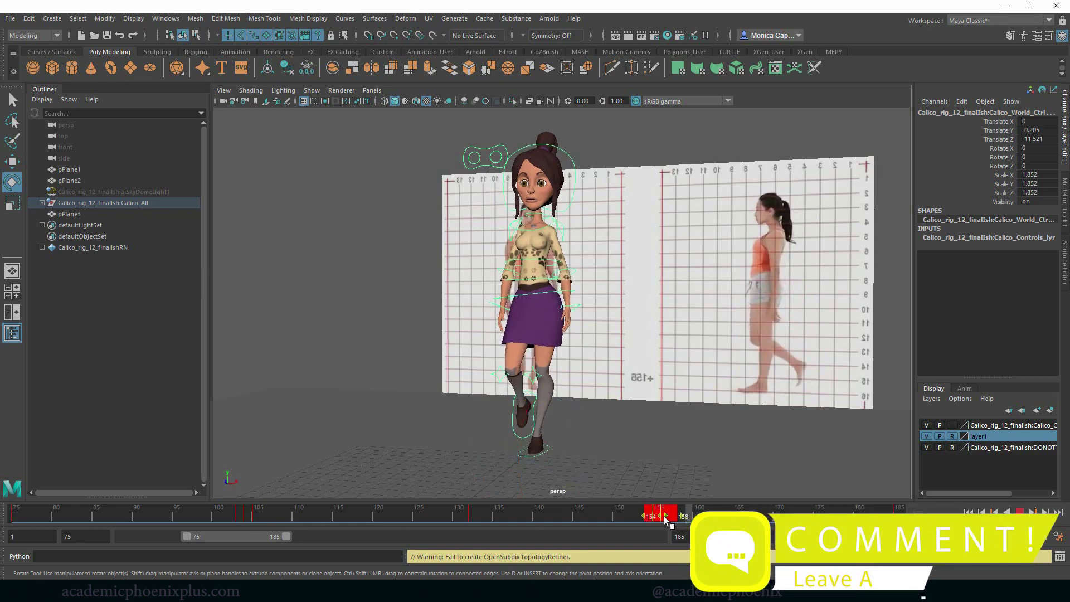
key("alt+v")
Step: Move the selected controls' stray keys around frames 103–105 onto frame 104 and play back the change
left_click(253, 512)
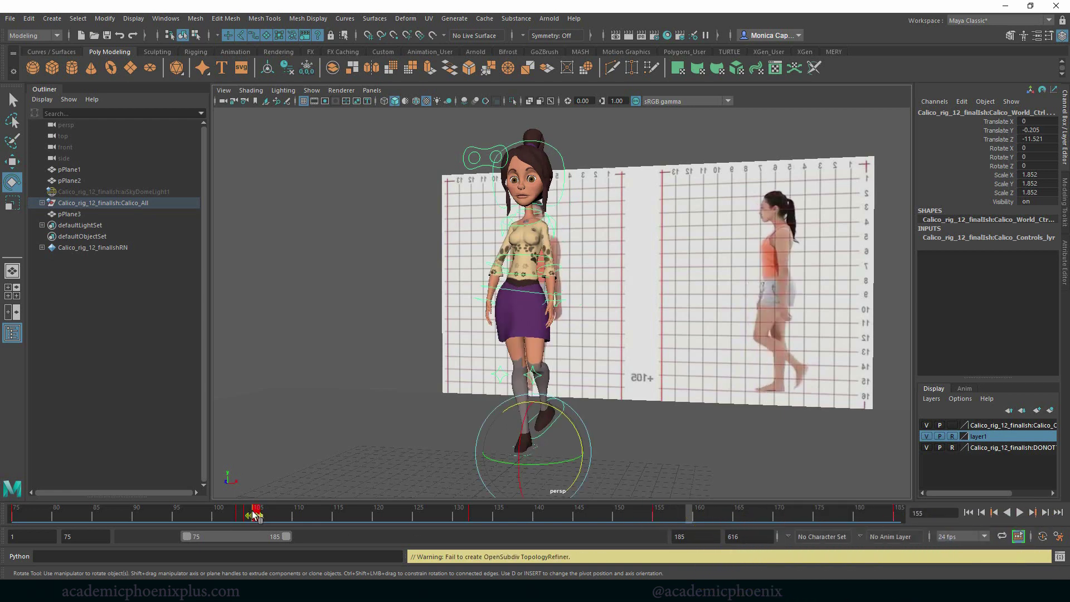
left_click_drag(254, 516, 240, 516, "shift")
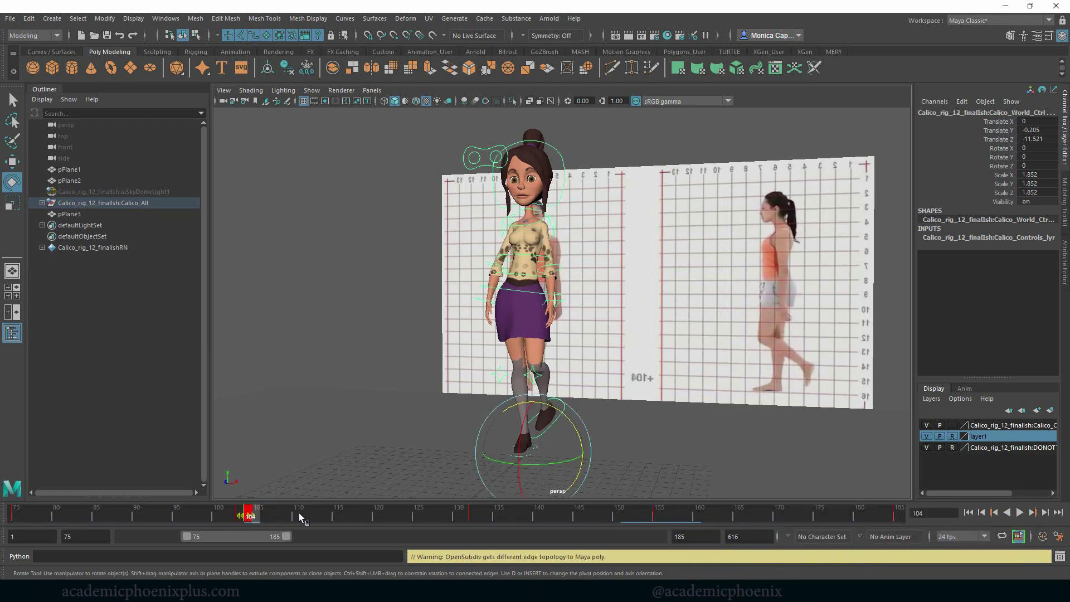
key("alt+v")
key("alt+v")
left_click(246, 516)
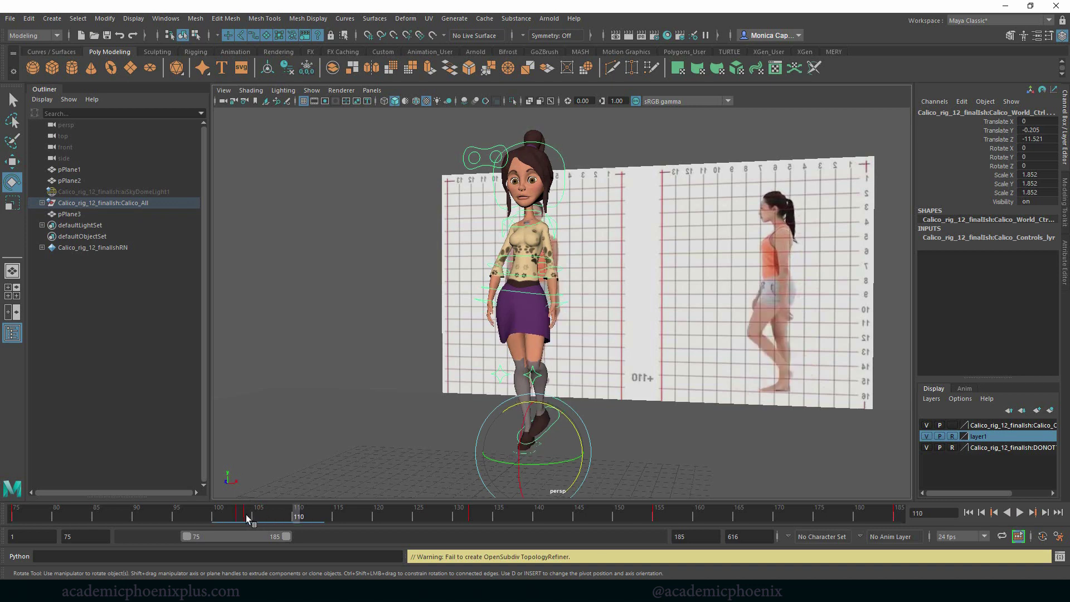
left_click(248, 518, "shift")
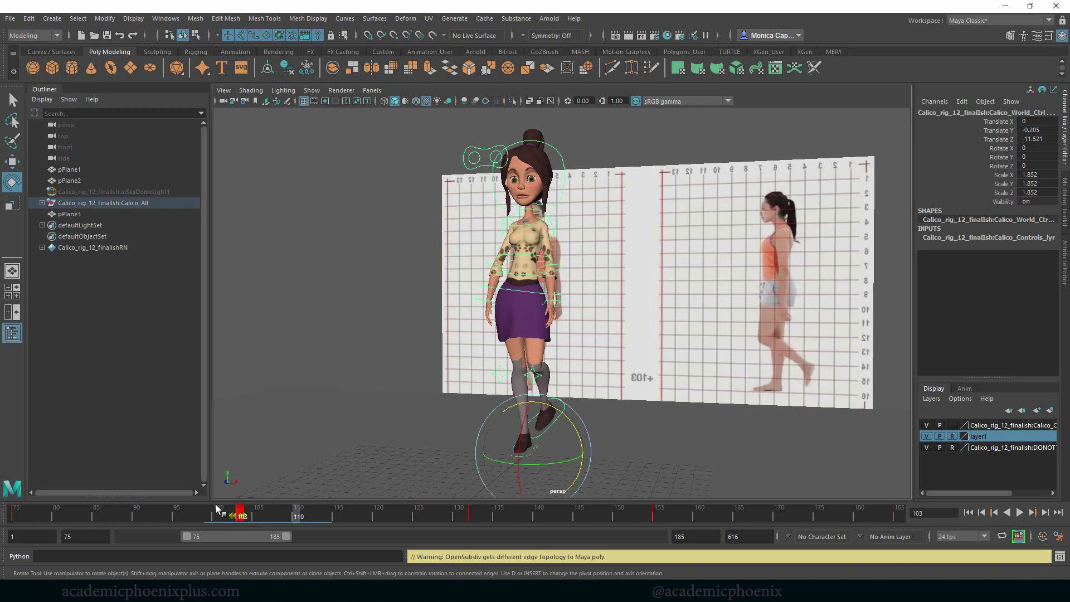
left_click_drag(218, 514, 240, 513, "shift")
key("alt+v")
key("alt+v")
Step: Play the walk from frame 75 and scrub through the frame range to review the motion
left_click(12, 510)
key("alt+v")
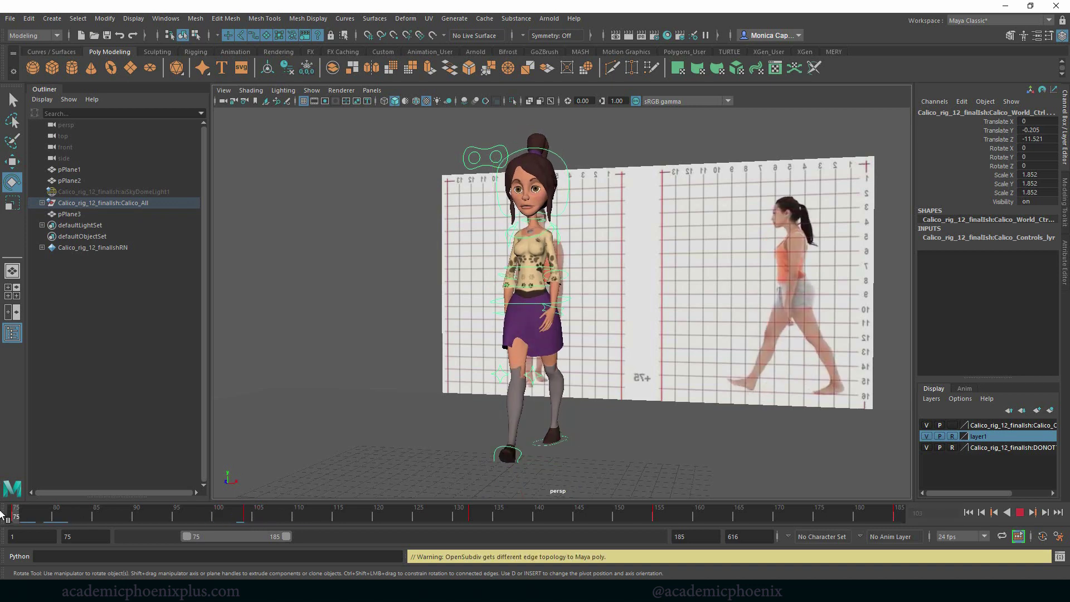
left_click_drag(178, 527, 910, 527)
left_click_drag(379, 518, 523, 516)
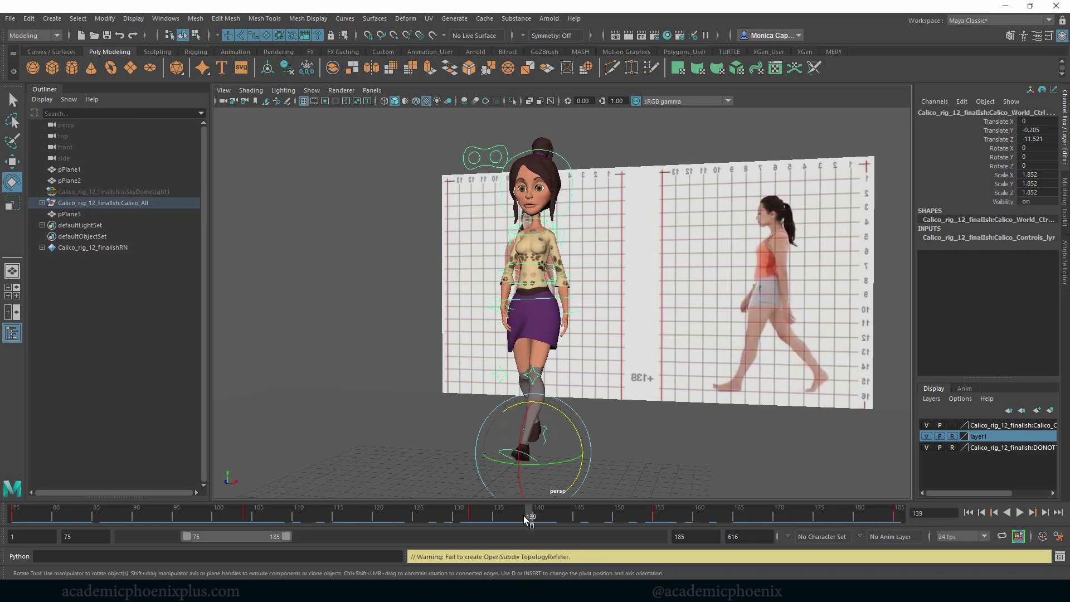
Step: Extend the playback range to frame 198 and scale all of the controls' keys so the last one falls on frame 130
double_click(75, 517)
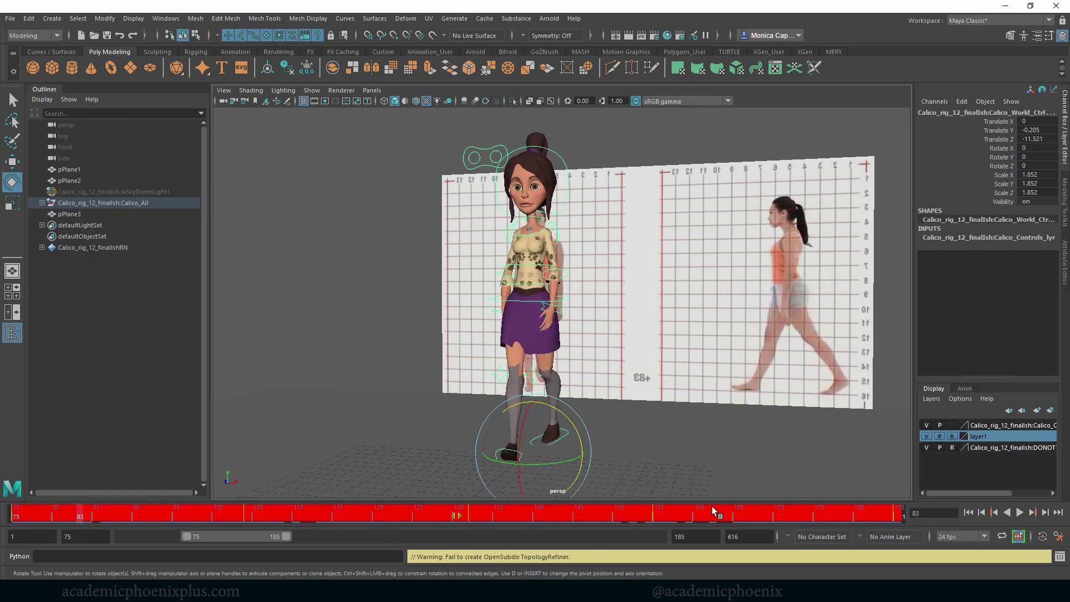
left_click(904, 521)
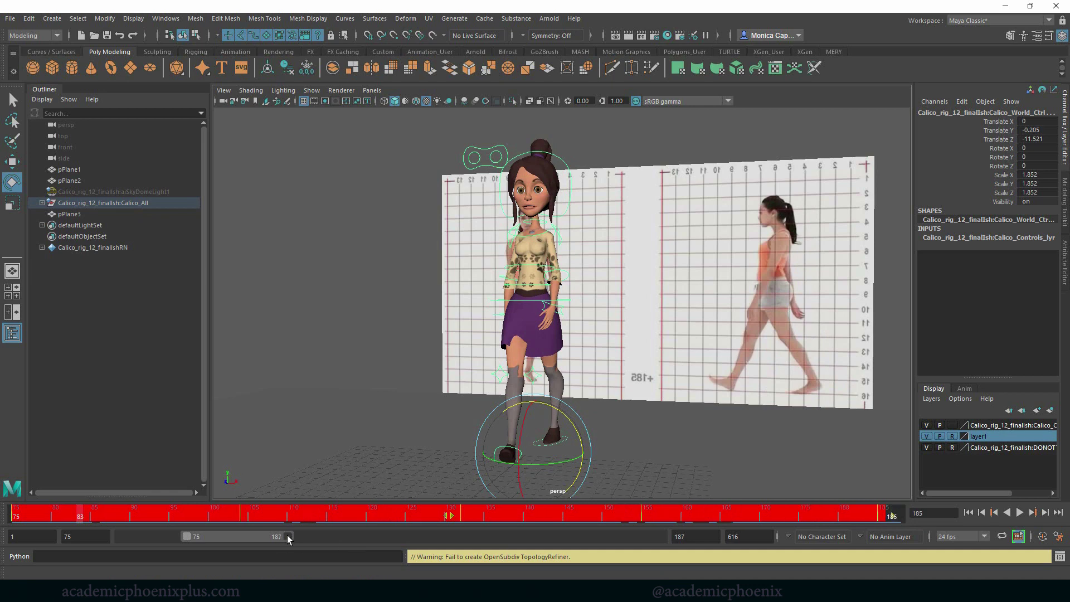
left_click_drag(289, 537, 294, 536)
left_click(844, 517)
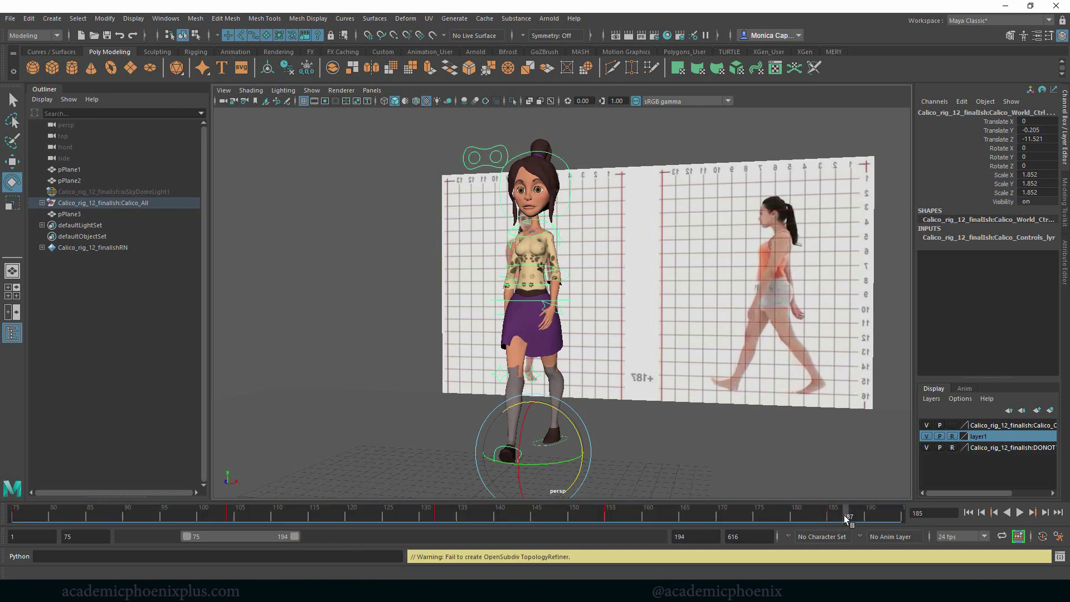
left_click_drag(522, 510, 273, 507)
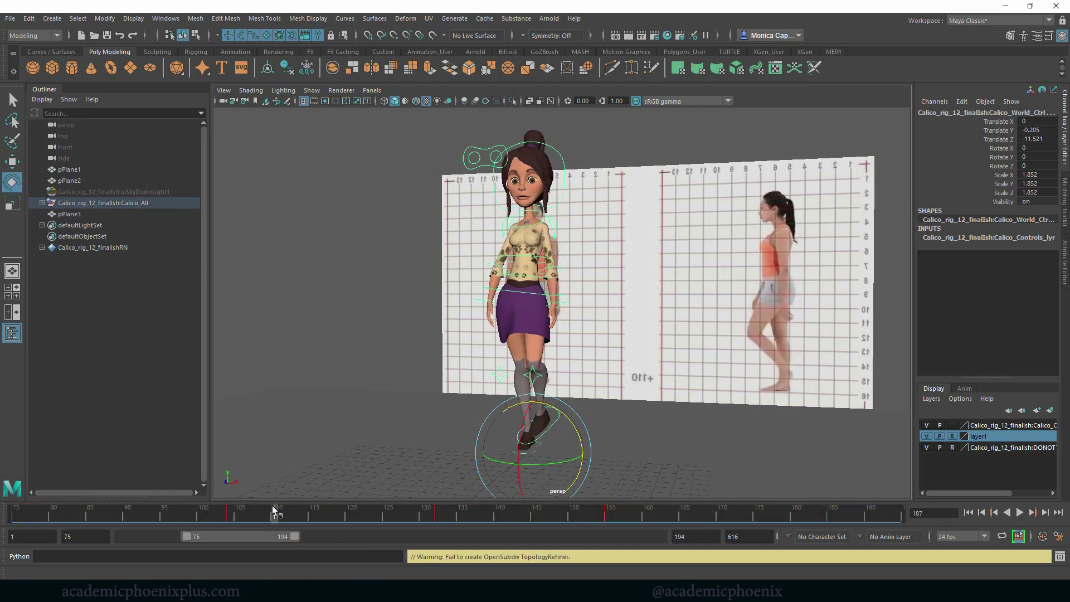
left_click(16, 512)
left_click_drag(17, 515, 415, 512, "shift")
left_click(10, 512)
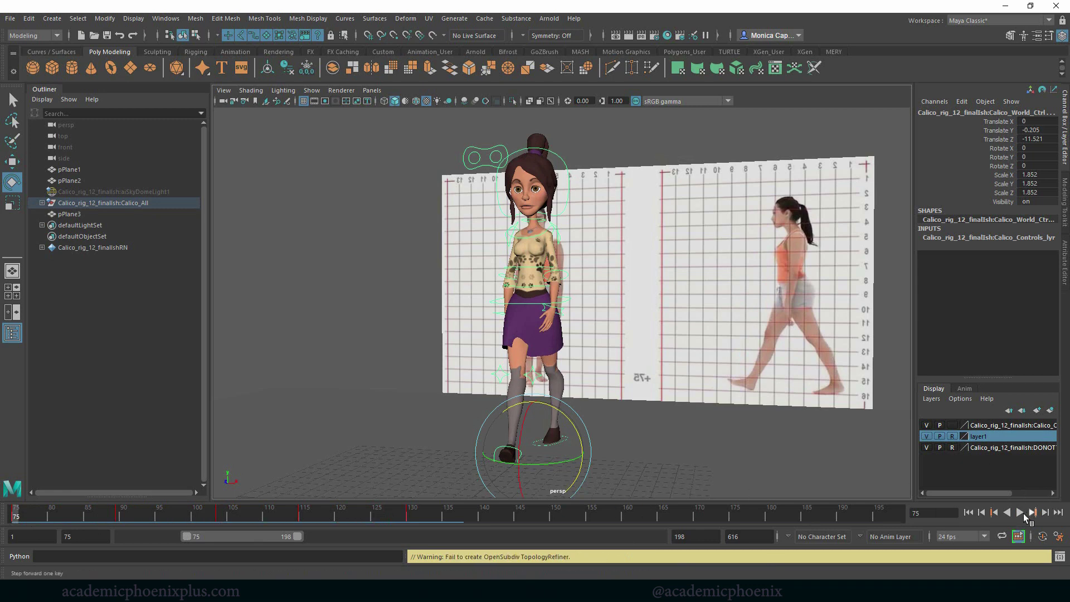
Step: Play the compressed walk, set the playback end to frame 132 and review the motion again from frame 75
left_click(1019, 513)
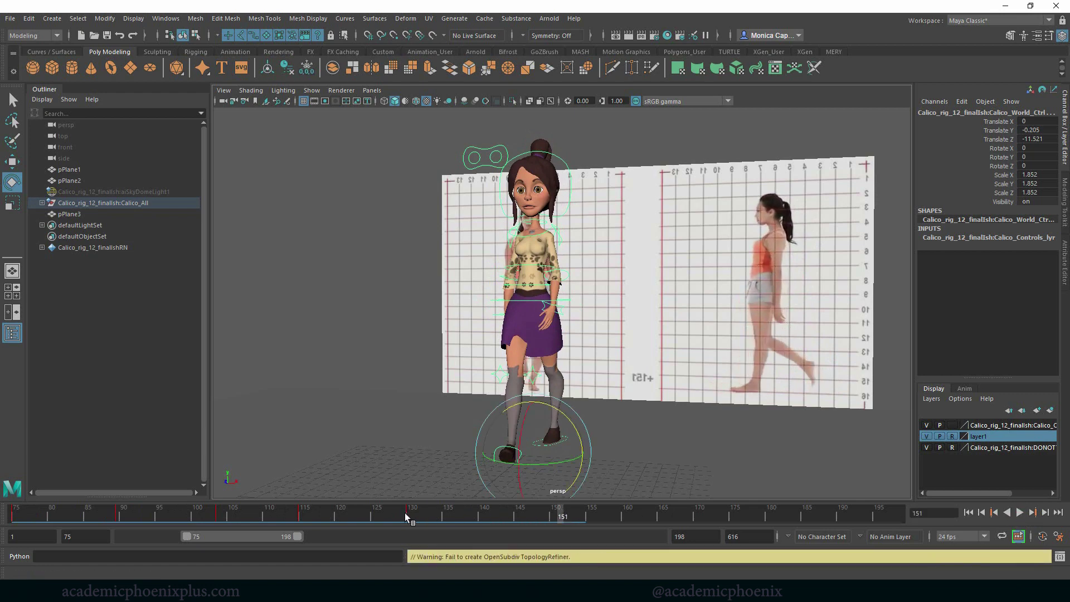
left_click(418, 517)
left_click_drag(414, 514, 411, 516)
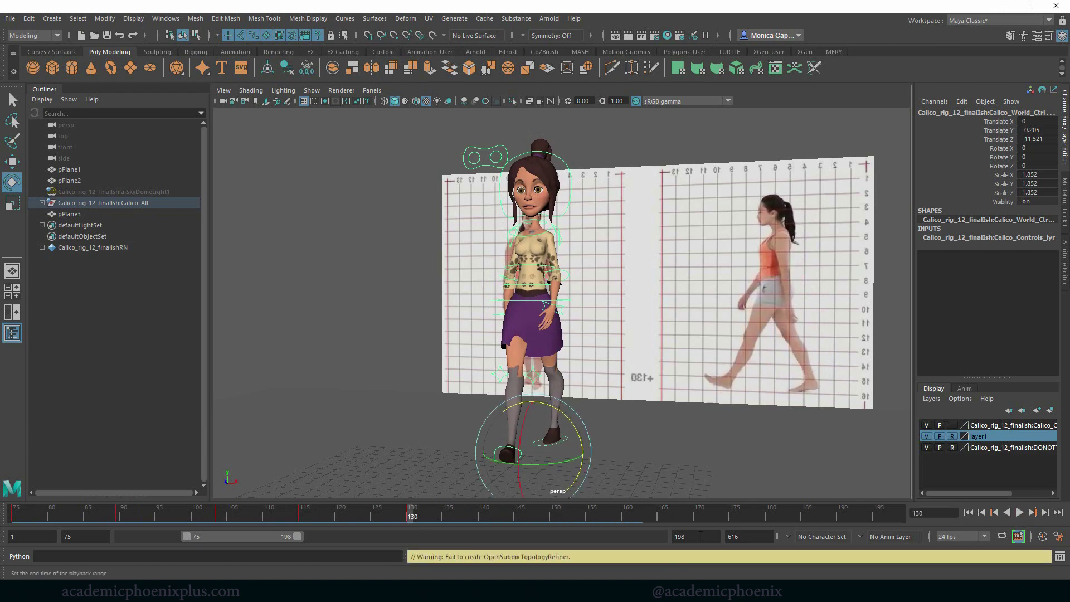
type("132")
key("Return")
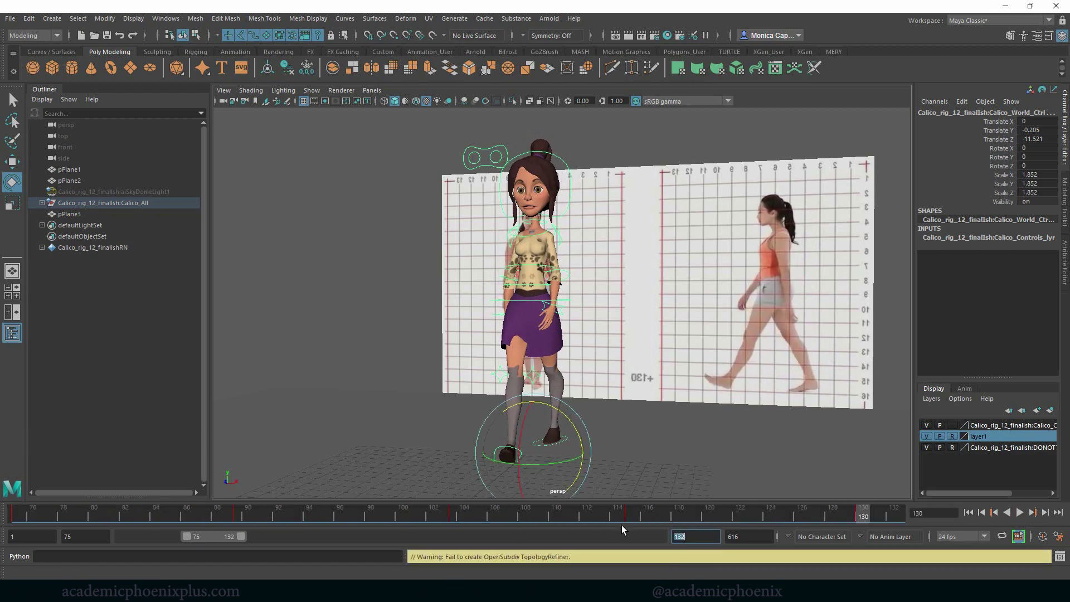
left_click(16, 515)
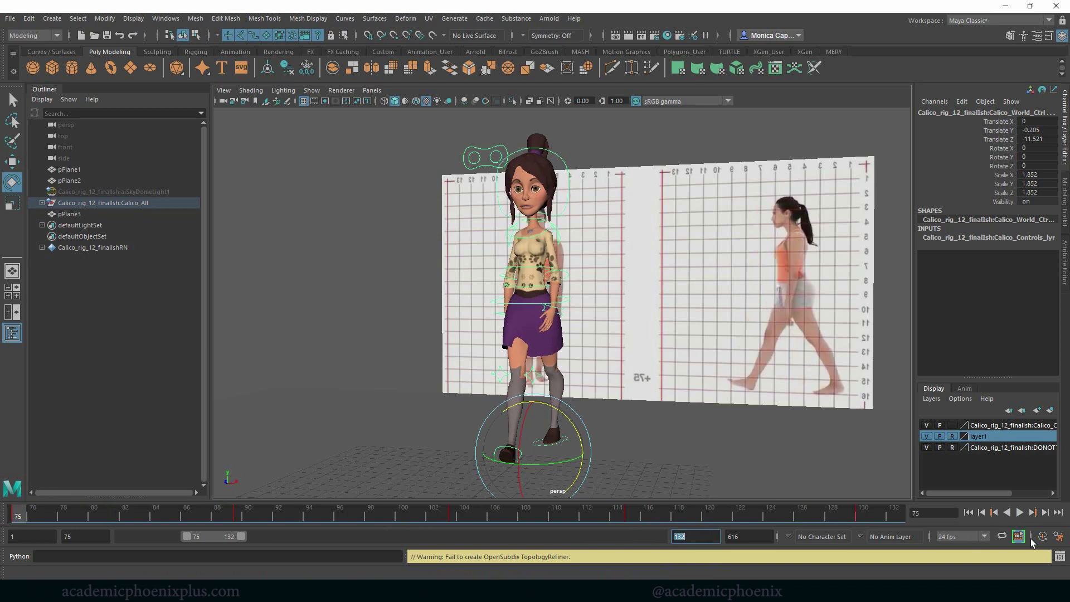
left_click(1019, 512)
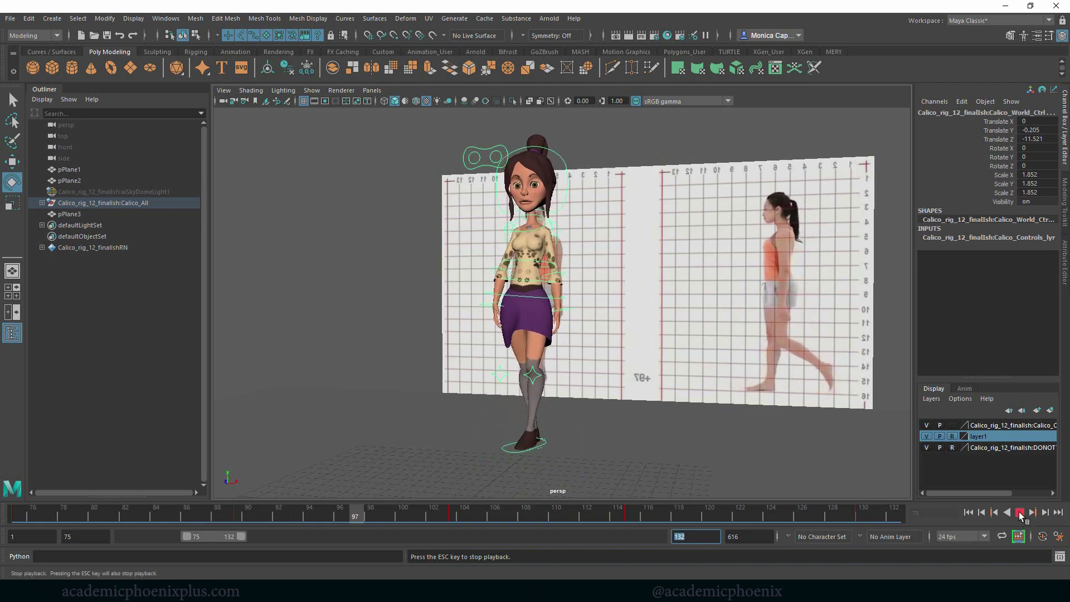
key("Escape")
left_click_drag(122, 509, 524, 517)
Step: Extend the playback range to frame 136 and scale all keys from frame 75 so the last one falls on frame 107
left_click_drag(240, 536, 244, 535)
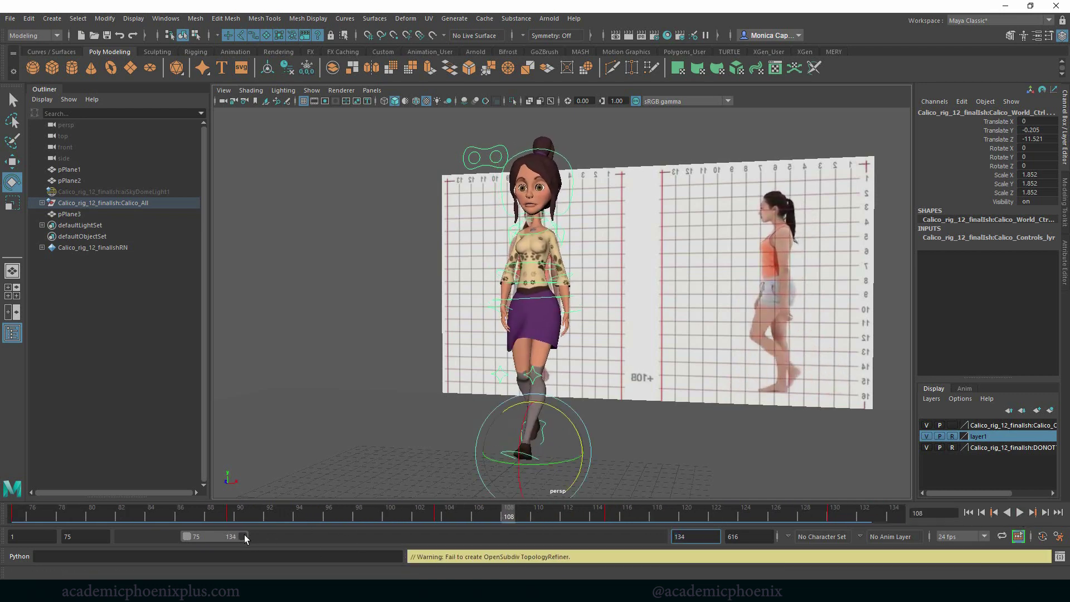
left_click(810, 517)
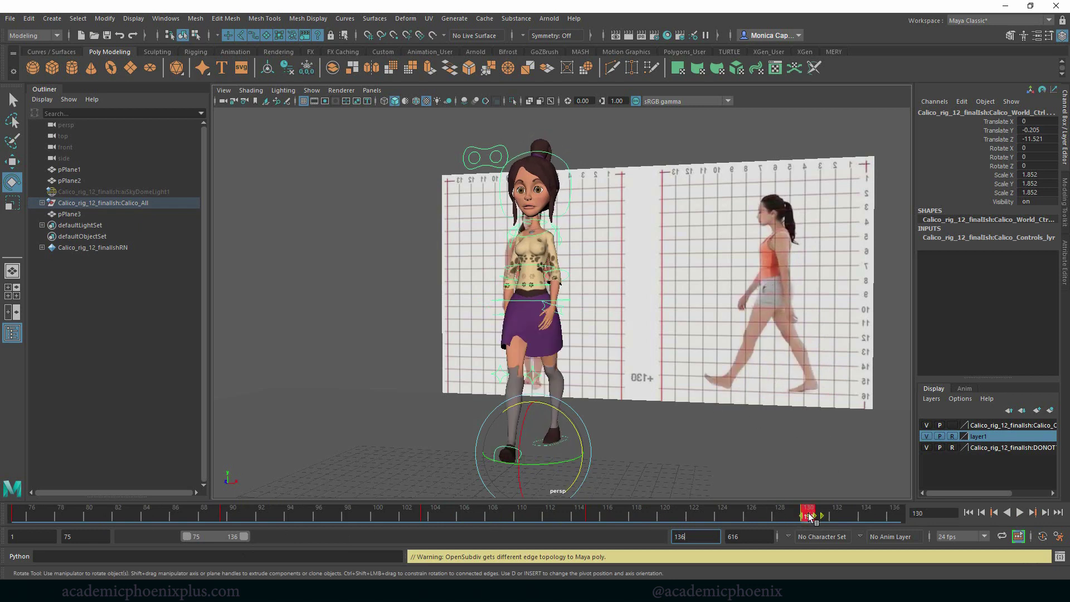
left_click_drag(811, 513, 3, 524, "shift")
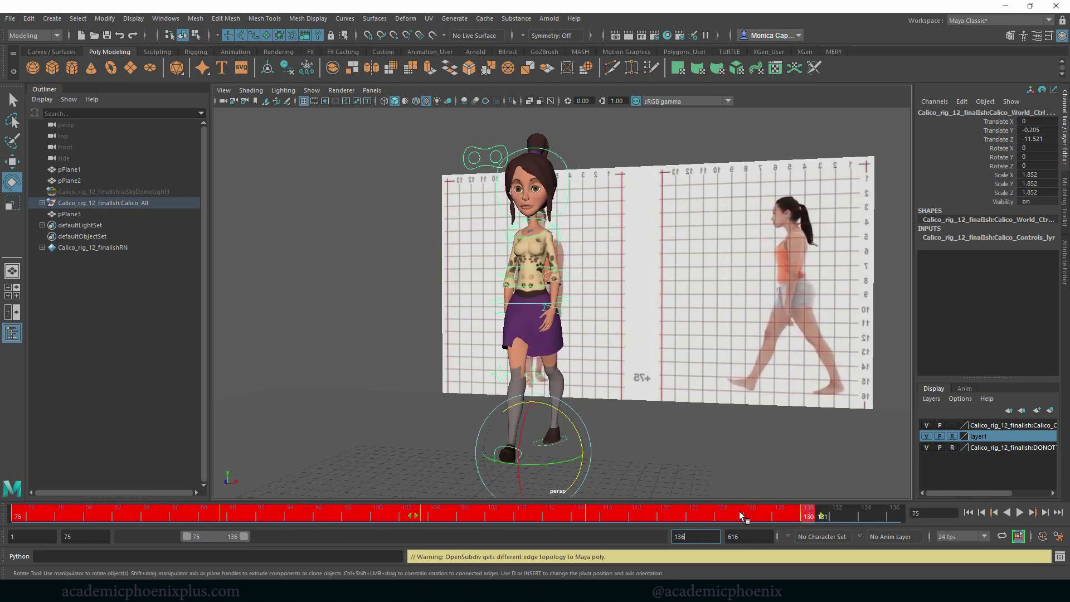
key("alt+v")
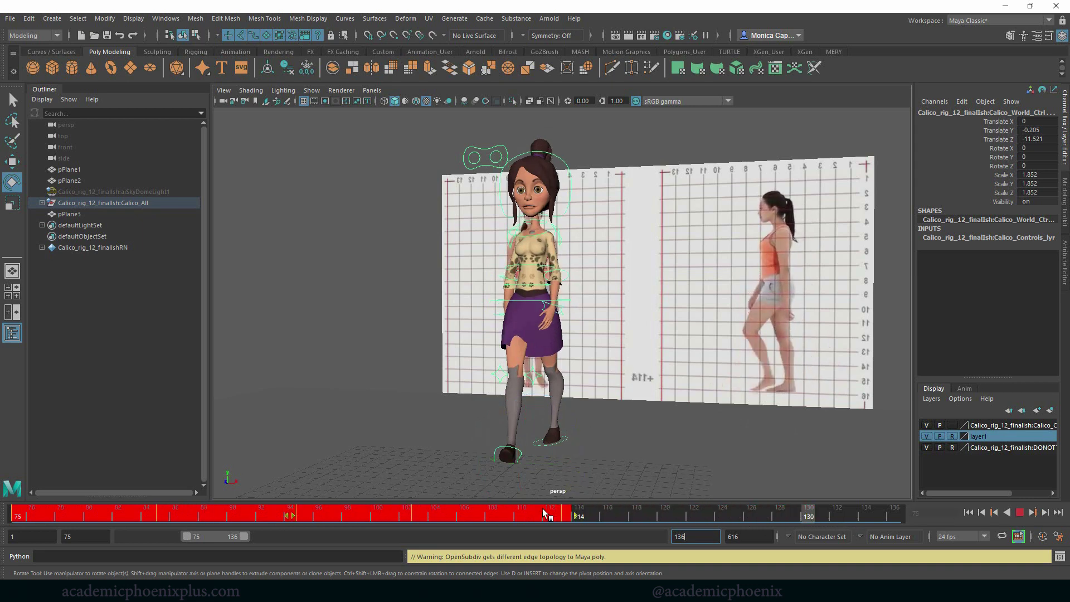
left_click(500, 506)
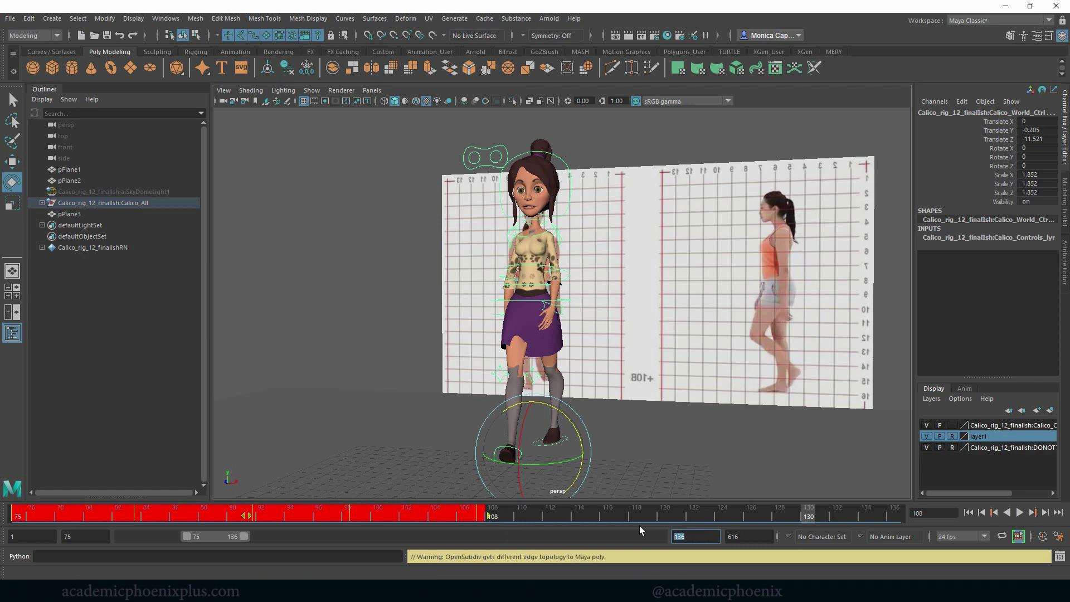
Step: Play the faster walk while shortening the playback end to frame 110, 108 and finally 107
type("110")
key("Return")
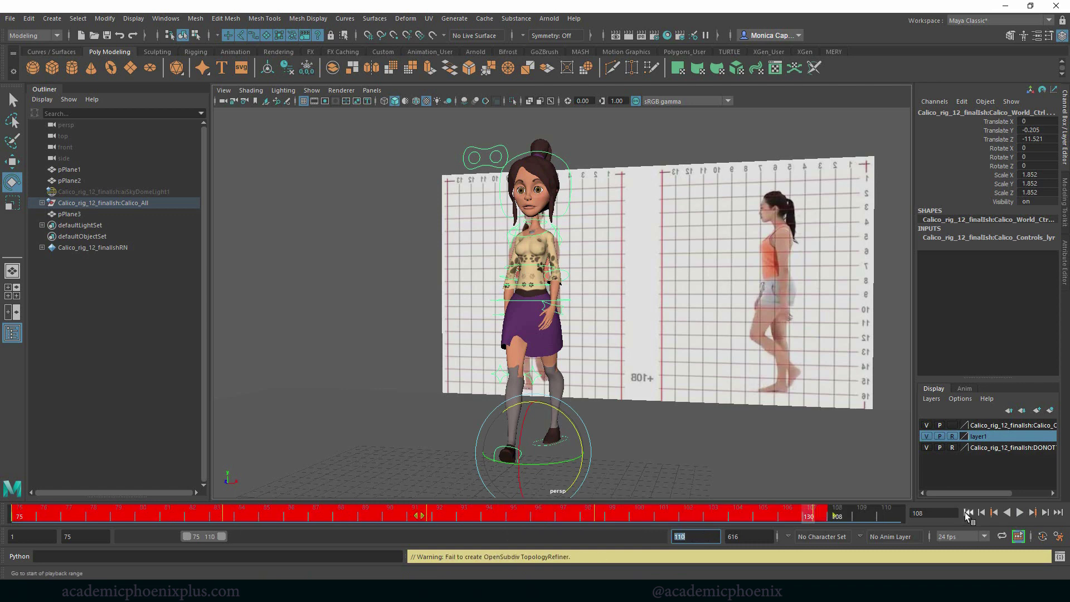
left_click(1019, 512)
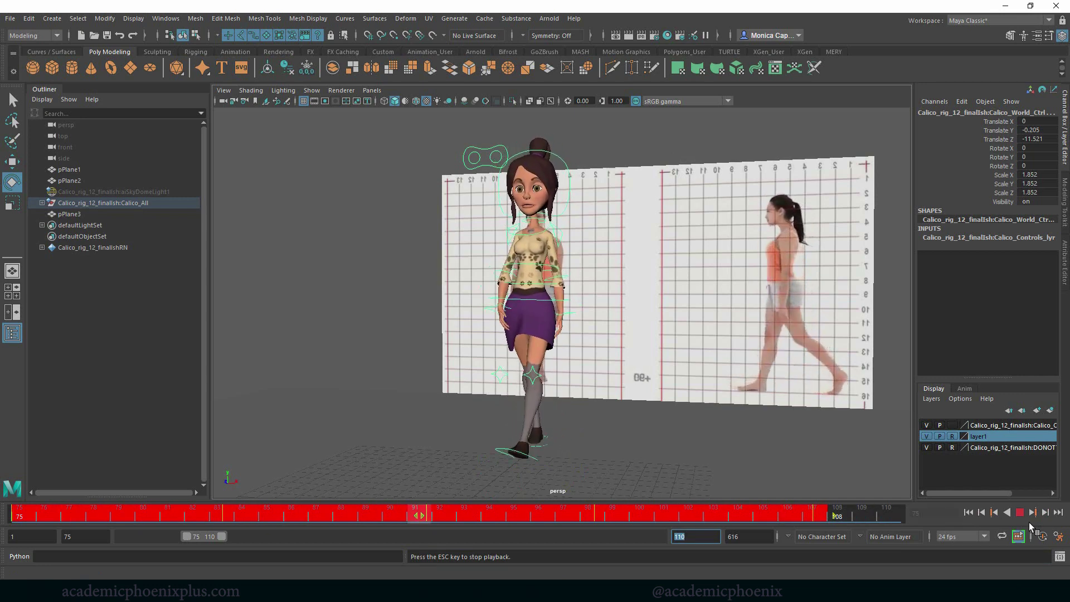
left_click_drag(688, 537, 662, 526)
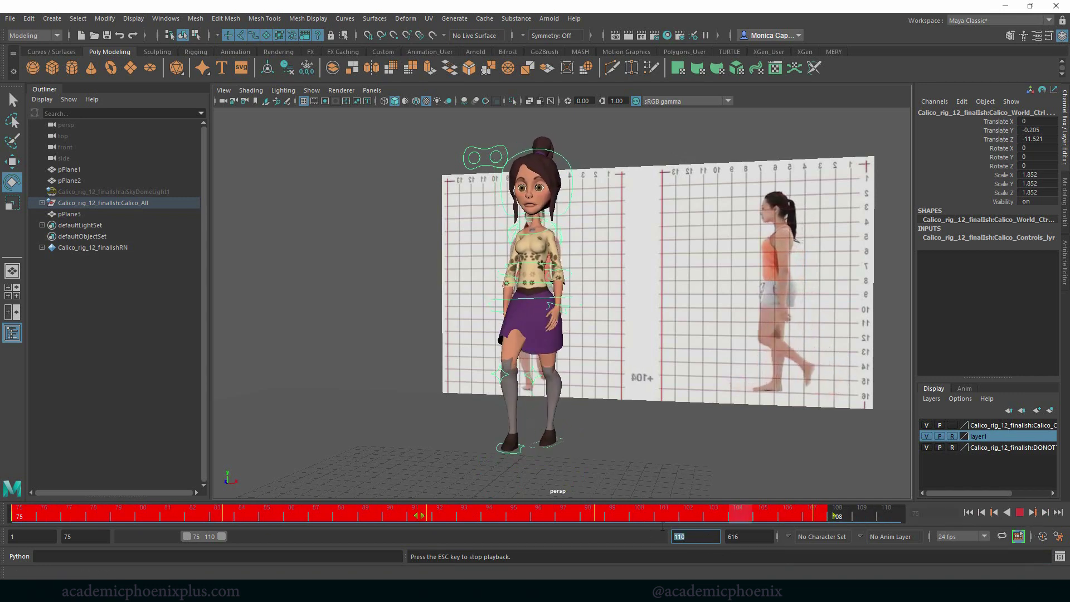
type("108")
key("Return")
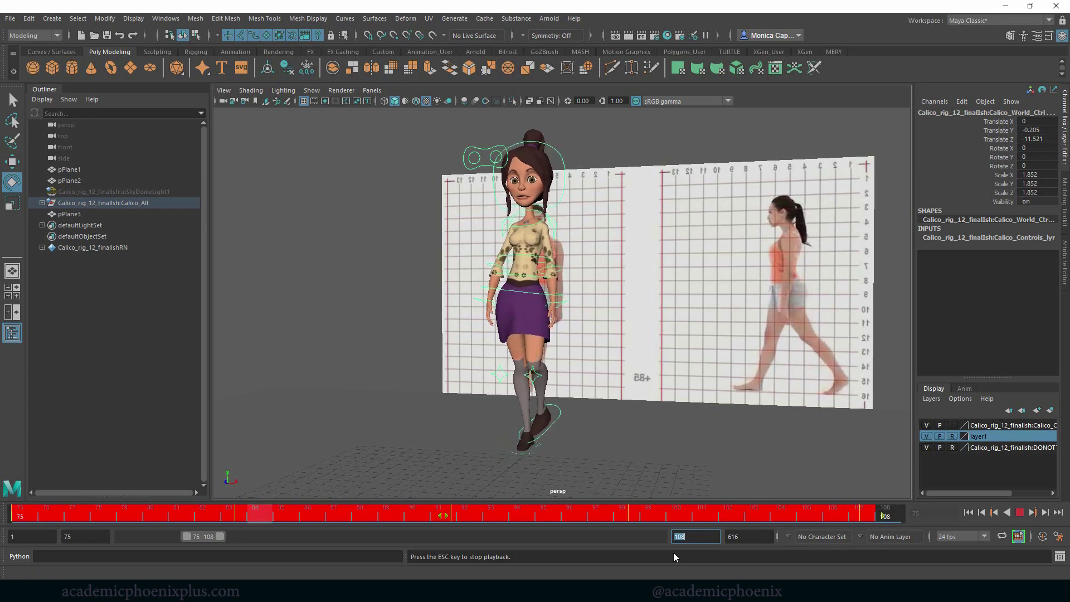
key("BackSpace")
type("7")
key("Return")
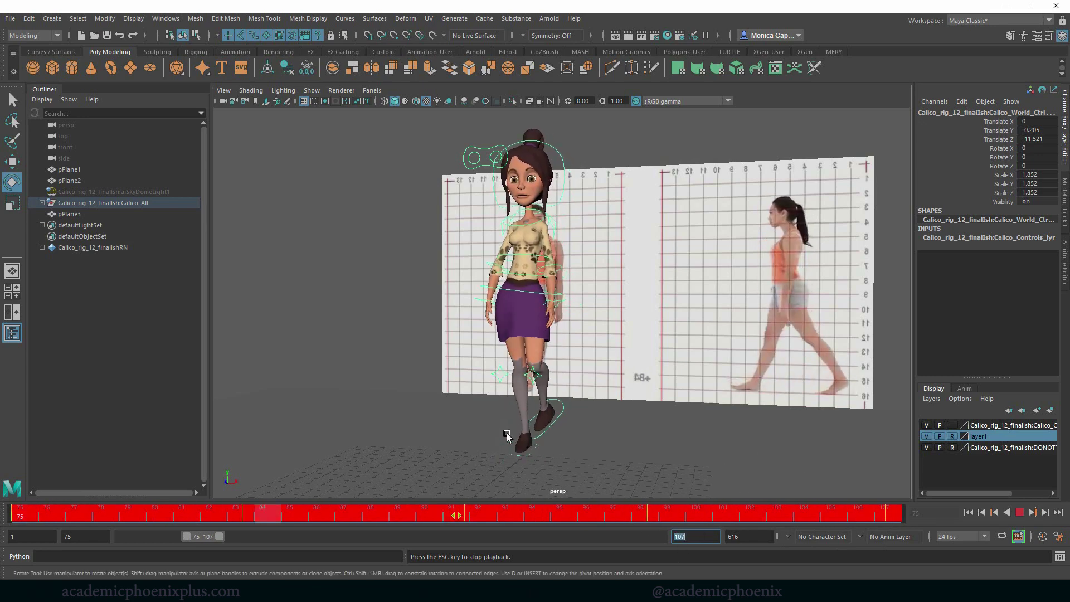
Step: Review the looping walk from the character's side with the controls deselected
left_click(752, 440)
left_click_drag(723, 443, 616, 459, "alt")
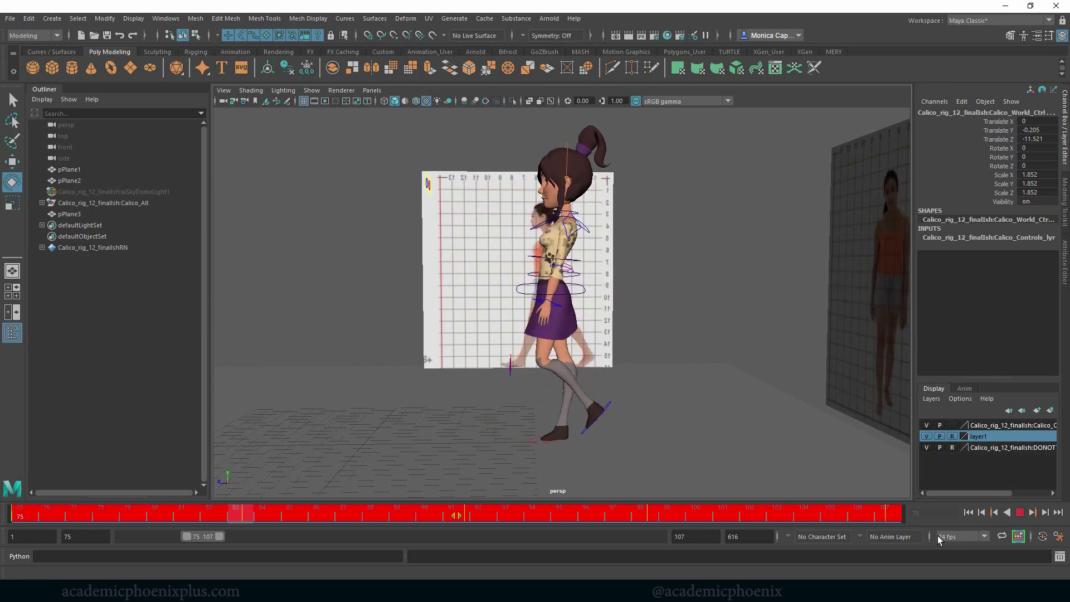
left_click(1018, 513)
key("alt+v")
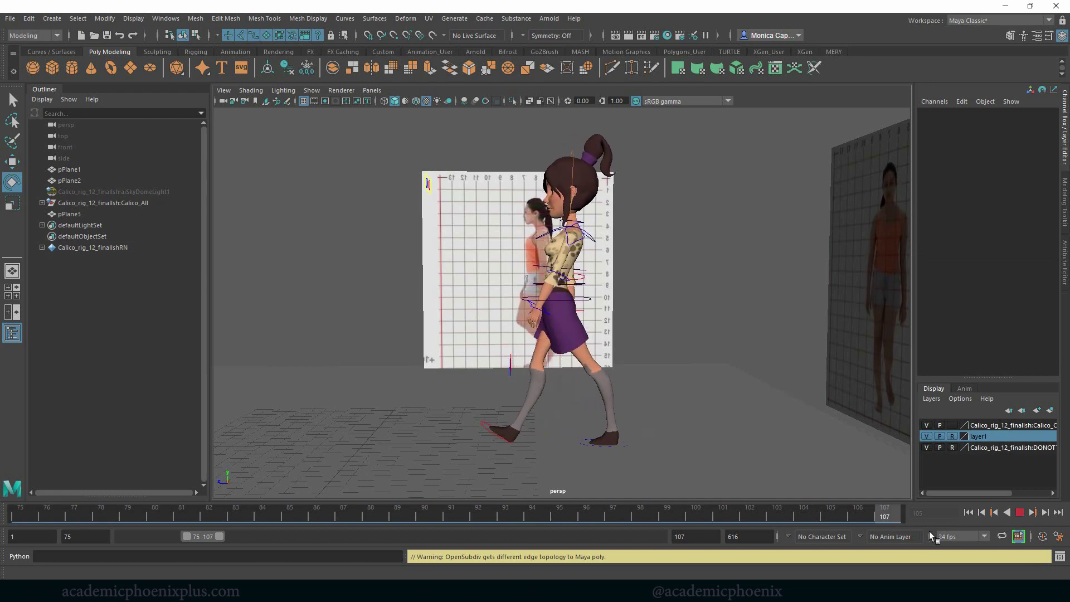
Step: Select all rig controls at frame 75, carry their pose over to frame 107 and key it there
left_click(30, 509)
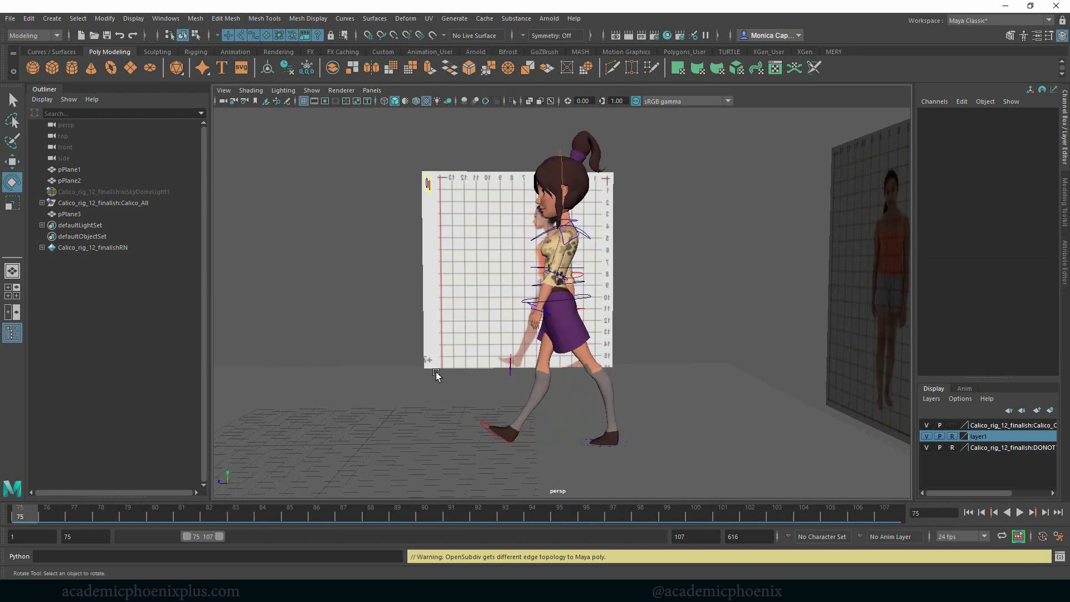
left_click(529, 242)
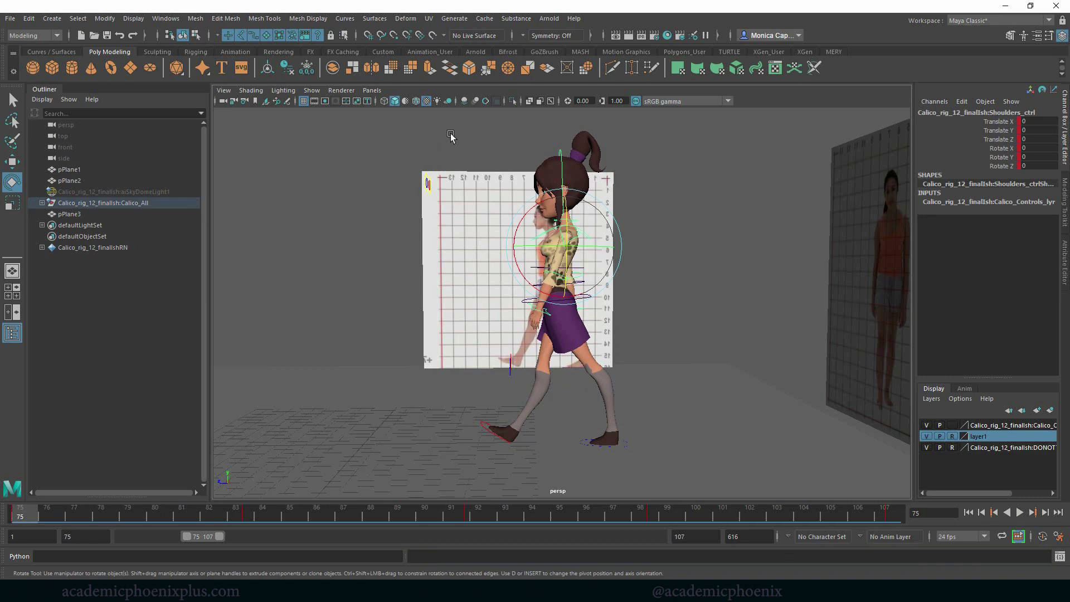
left_click_drag(572, 237, 685, 496)
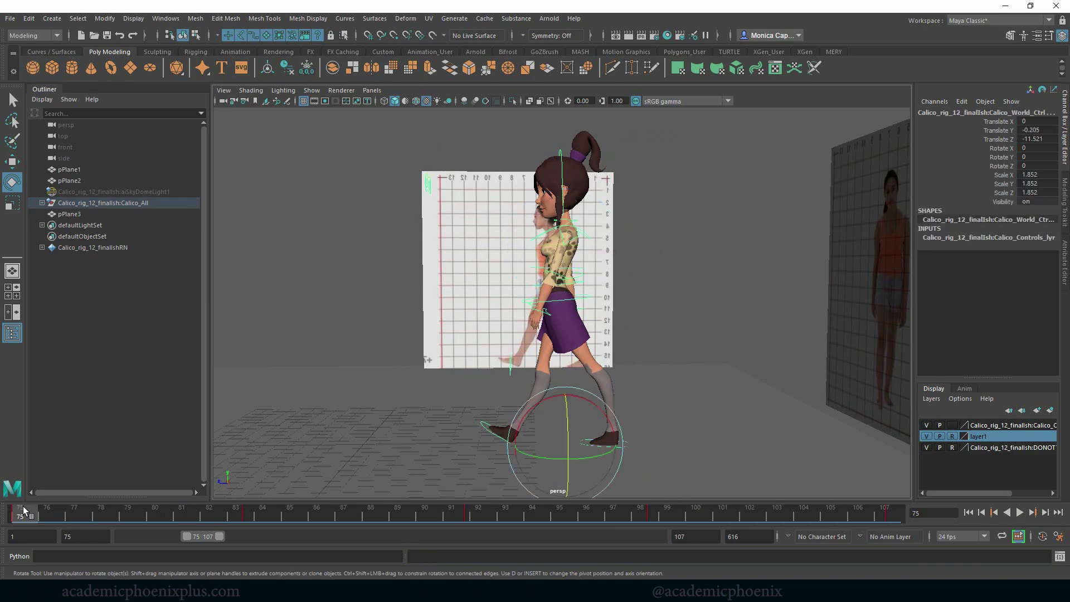
middle_click_drag(23, 507, 919, 532)
key("s")
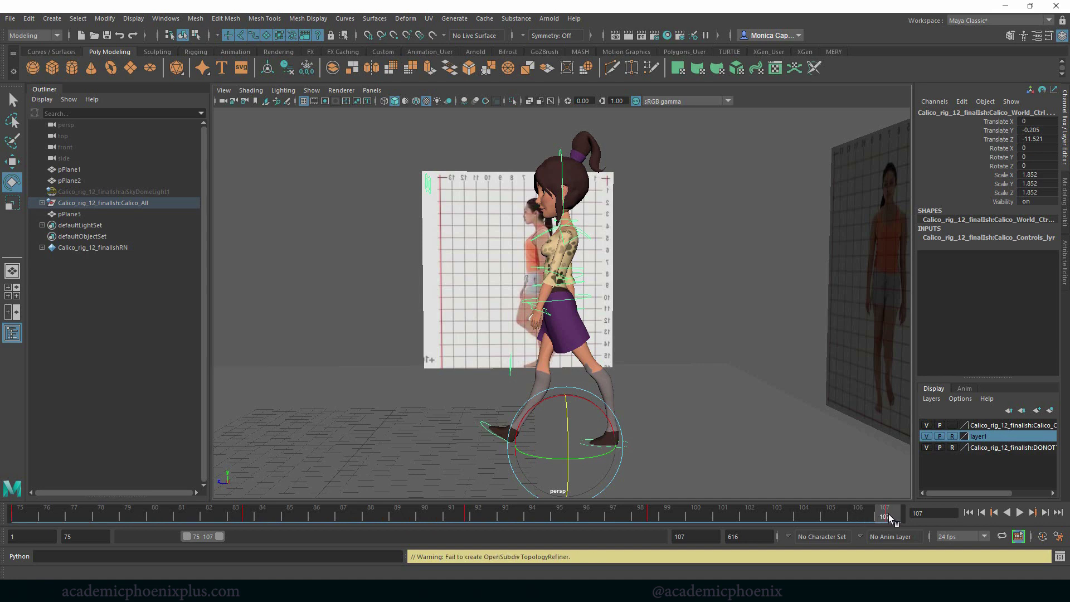
Step: Extend the playback range to frame 114 and snap all the rig's keys to whole frames
left_click_drag(219, 536, 225, 536)
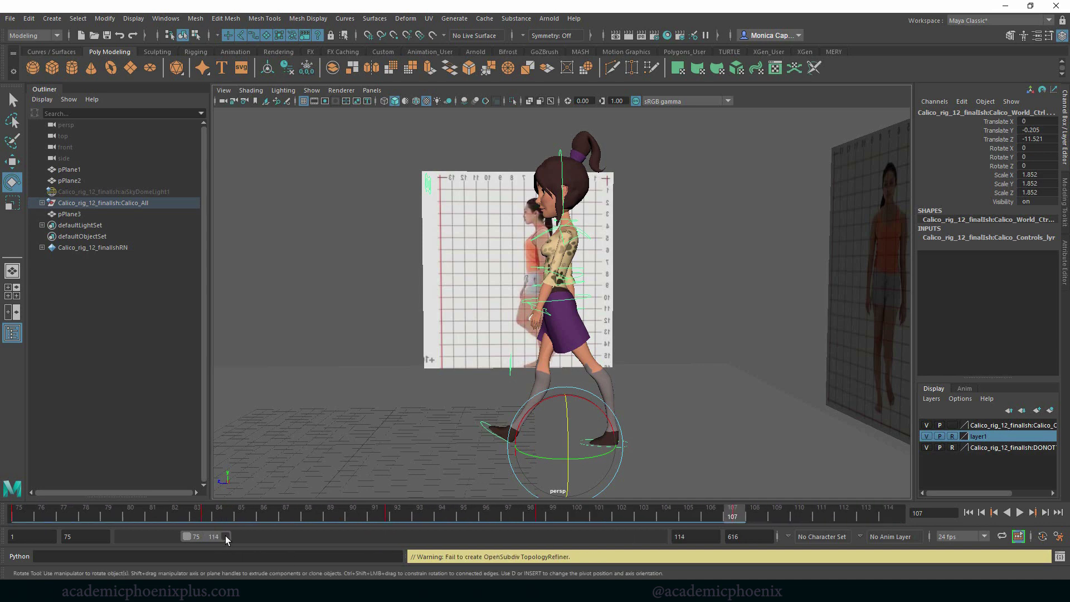
double_click(408, 513)
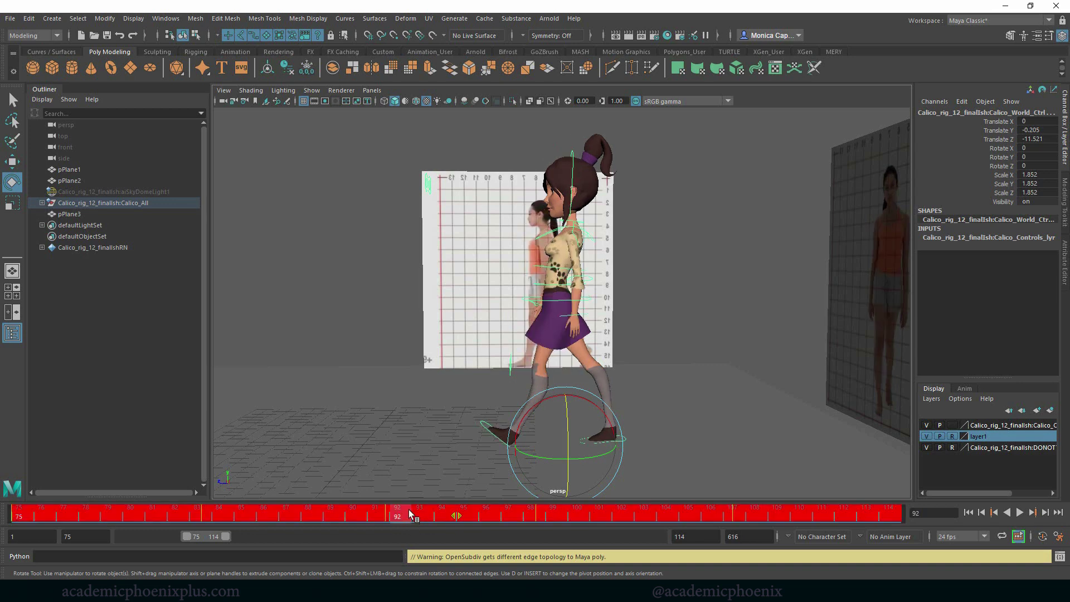
right_click(276, 518)
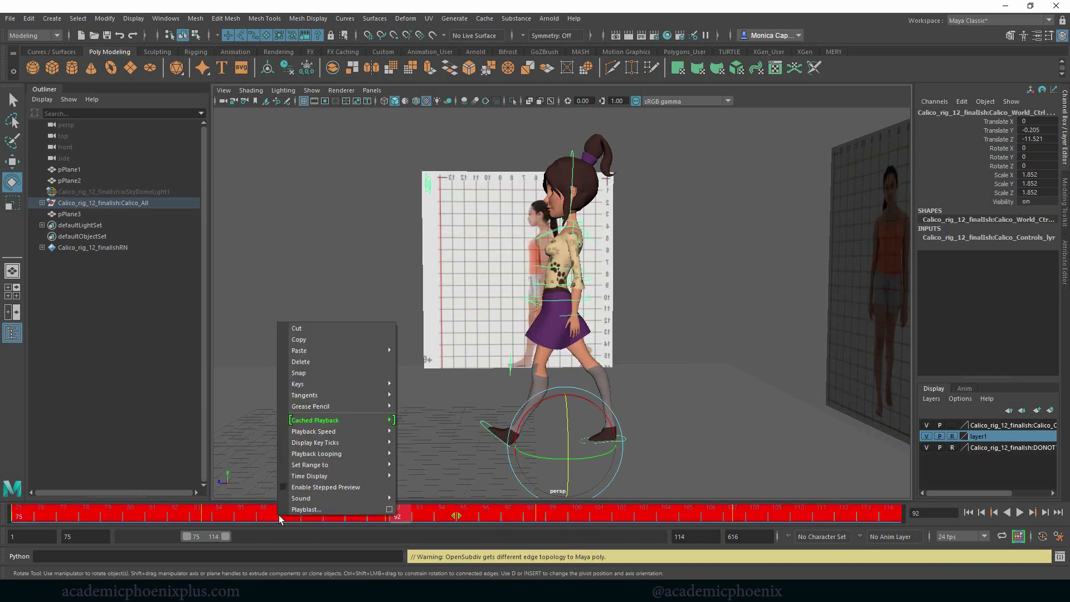
left_click(315, 375)
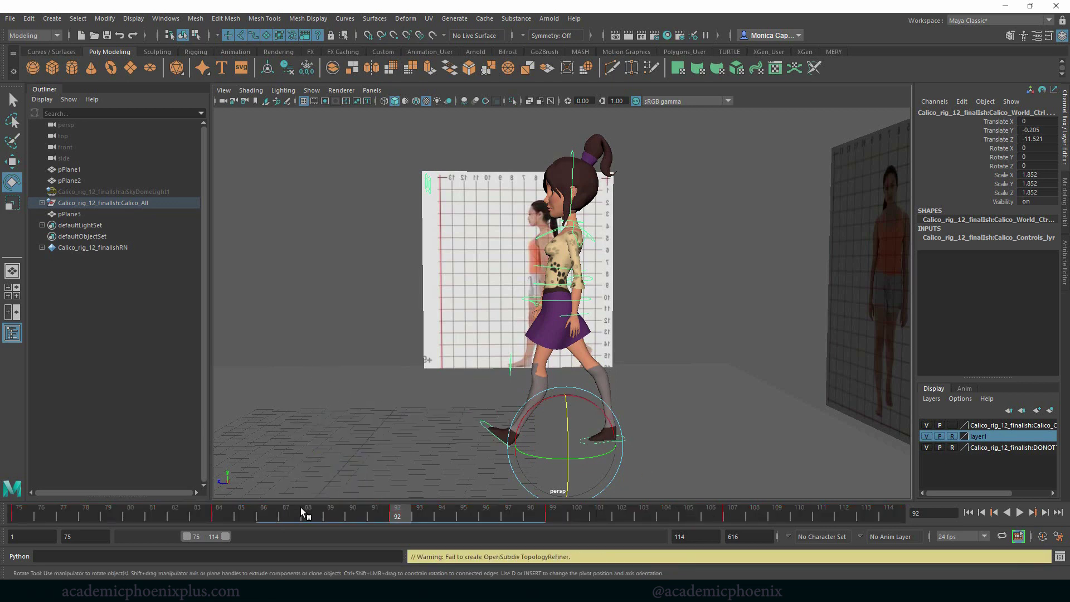
Step: Carry the frame 75 pose of all selected controls over to frame 107 and set a key there
left_click(20, 518)
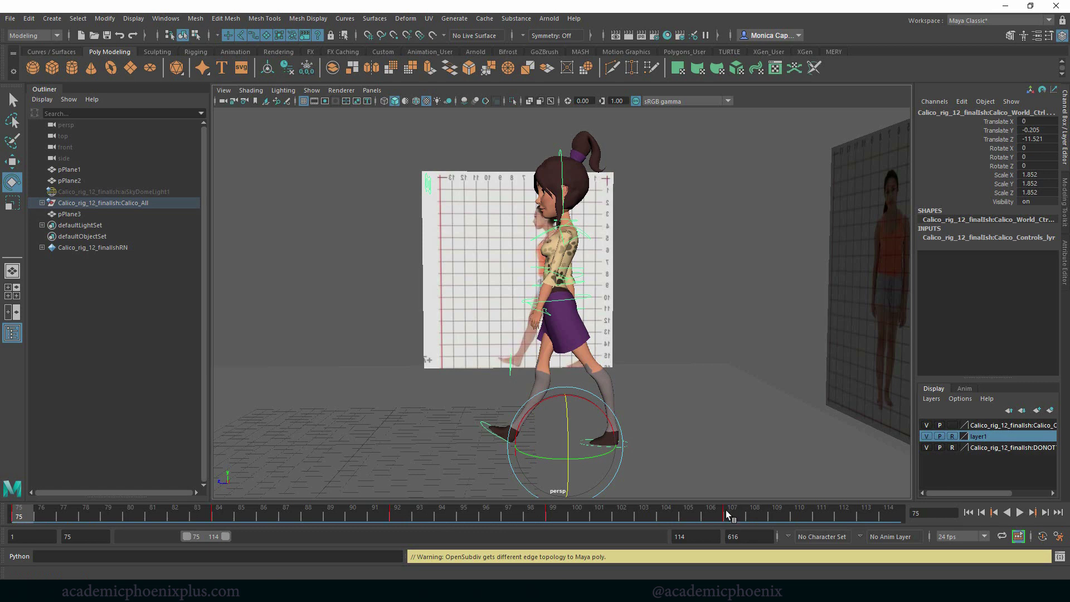
left_click_drag(725, 513, 25, 493)
left_click(1019, 512)
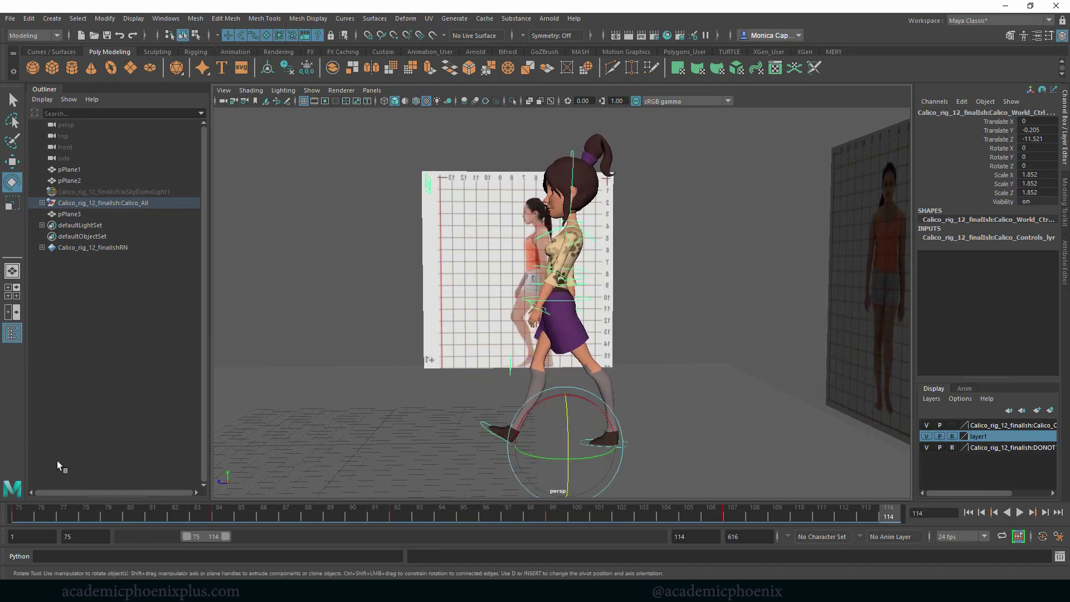
left_click(17, 514)
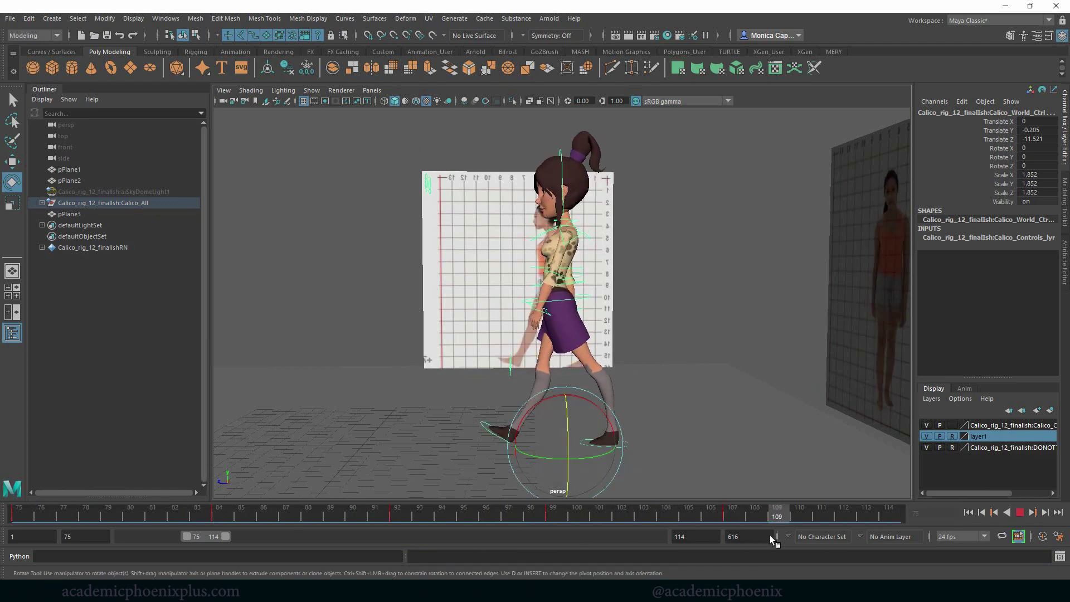
key("s")
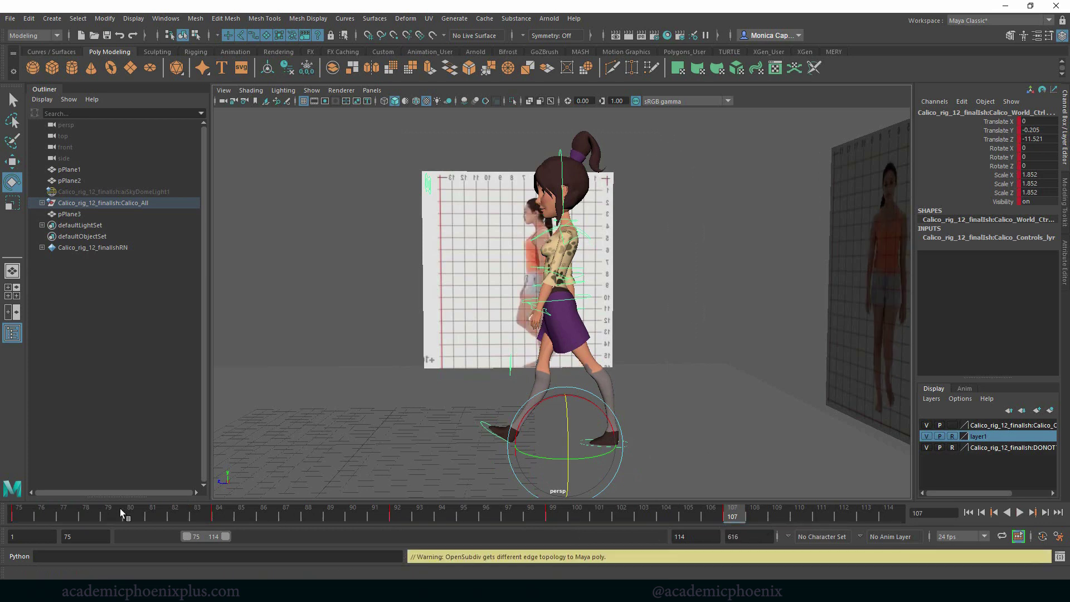
Step: Play the walk, then rotate the root control at frame 92 to lean the torso forward, with Rotate X at 3.679
left_click(13, 513)
left_click(1019, 512)
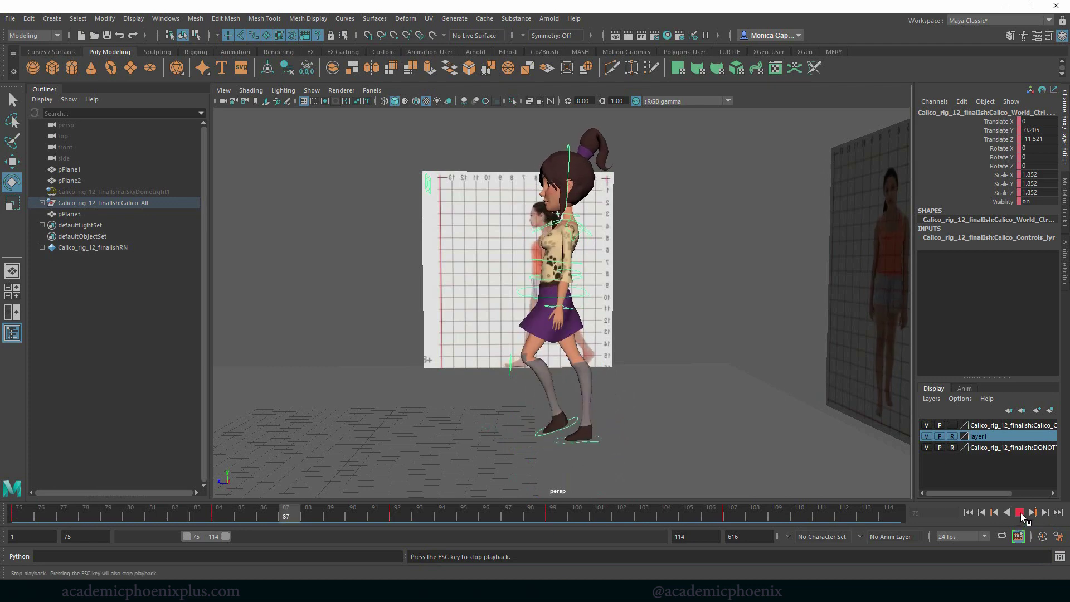
left_click_drag(14, 514, 398, 513)
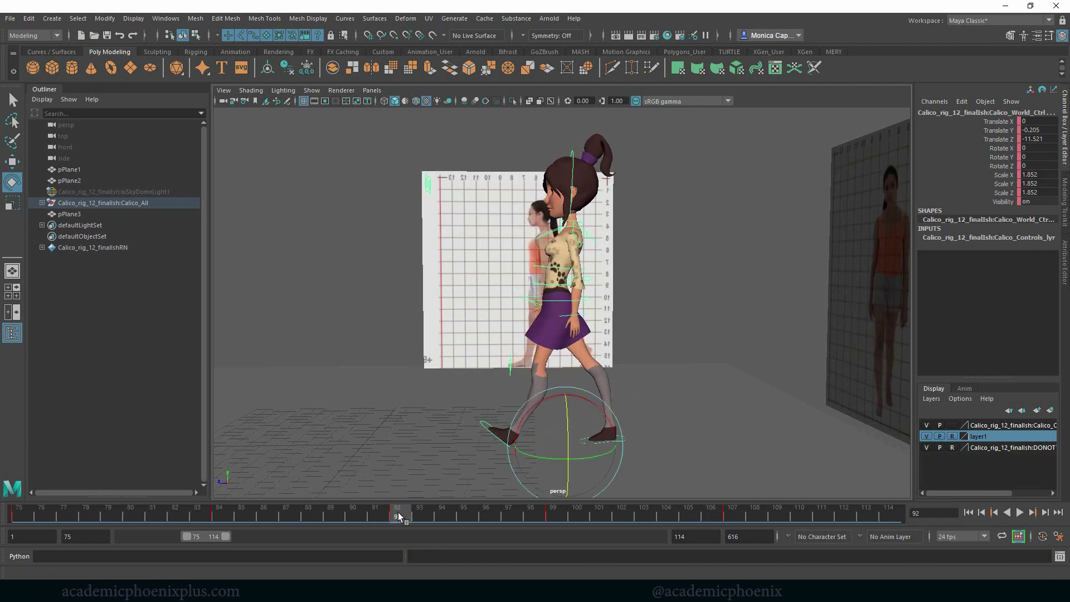
left_click(548, 300)
left_click_drag(516, 267, 514, 272)
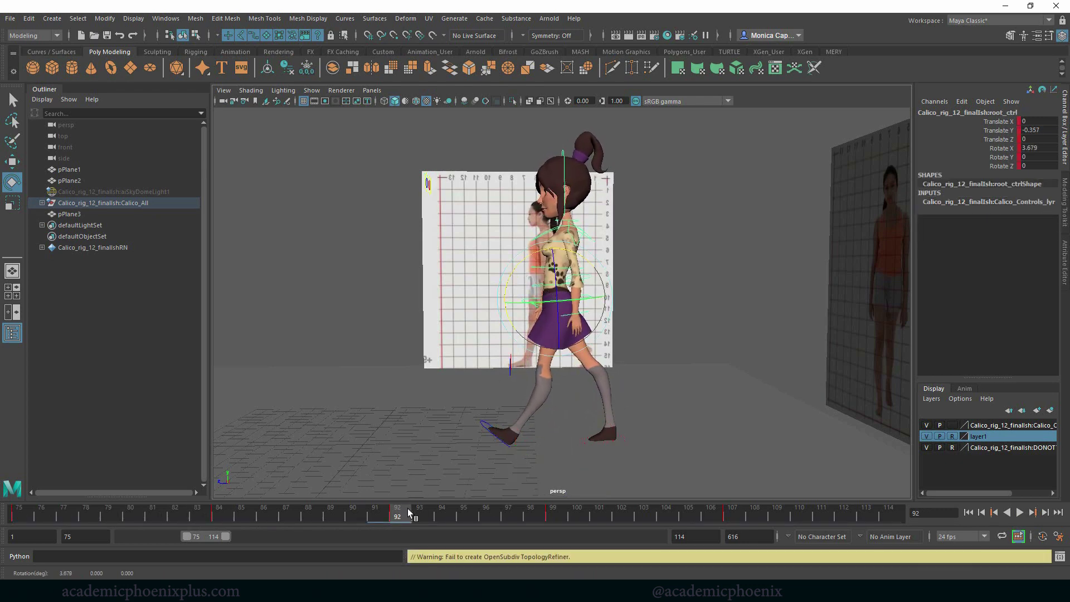
left_click_drag(406, 513, 12, 529)
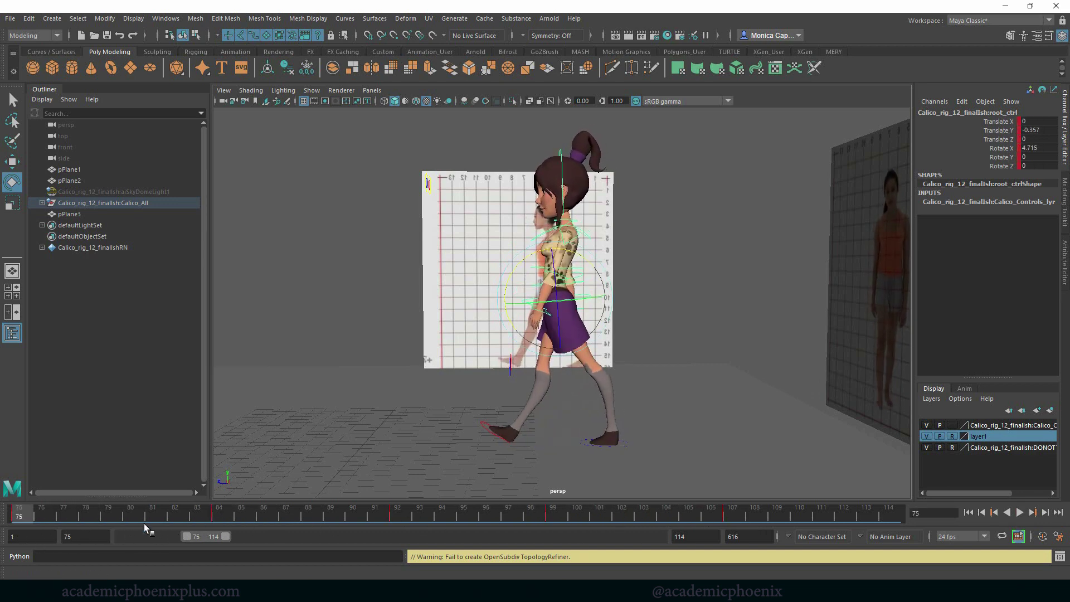
Step: Hide the rig controls layer and review the walk in playback up to frame 107 from a front three-quarter view
left_click_drag(457, 394, 187, 495, "alt")
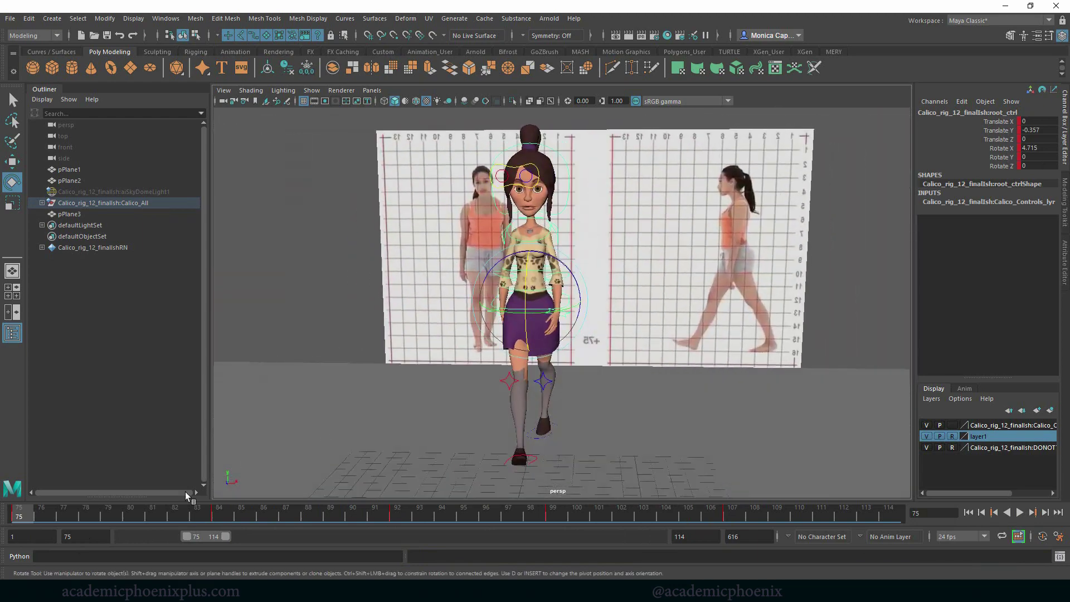
left_click(929, 425)
left_click_drag(797, 415, 669, 408, "alt")
left_click(632, 393)
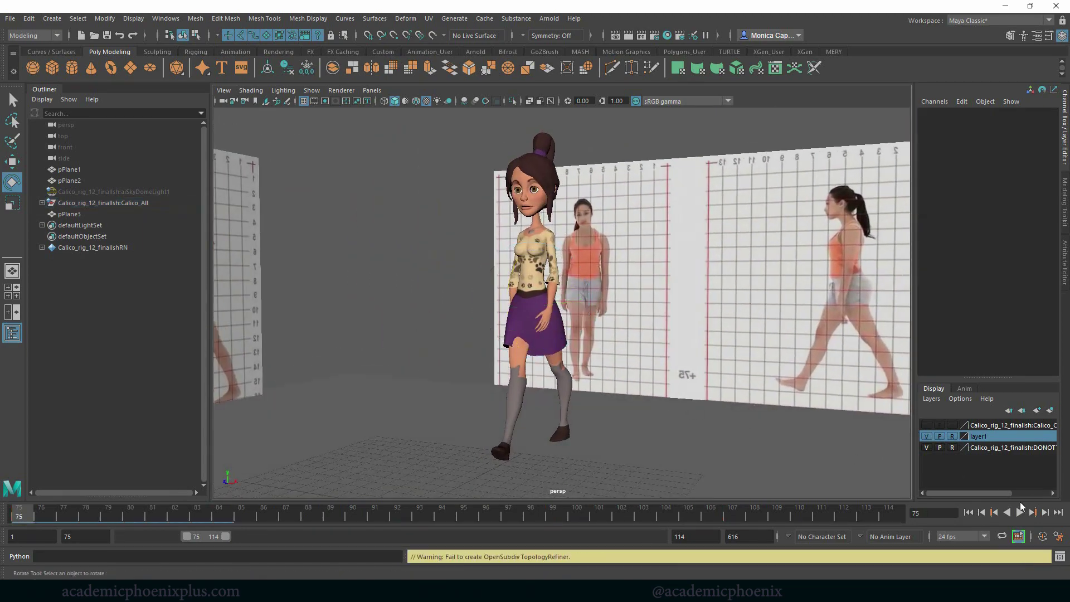
left_click(1020, 509)
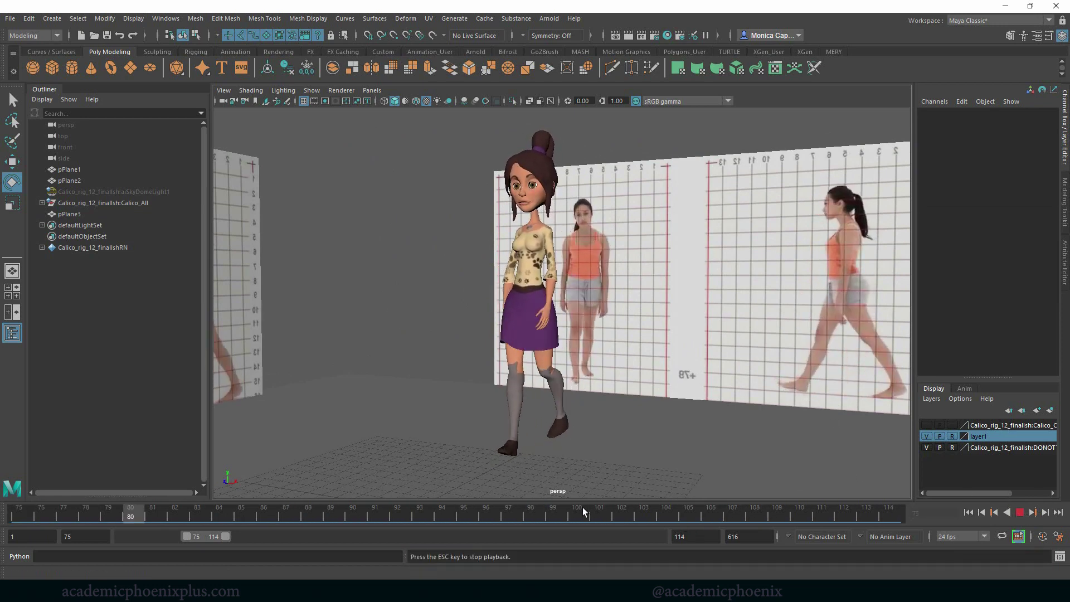
mouse_move(583, 507)
left_mouse_down()
mouse_move(547, 510)
mouse_move(716, 513)
left_mouse_up()
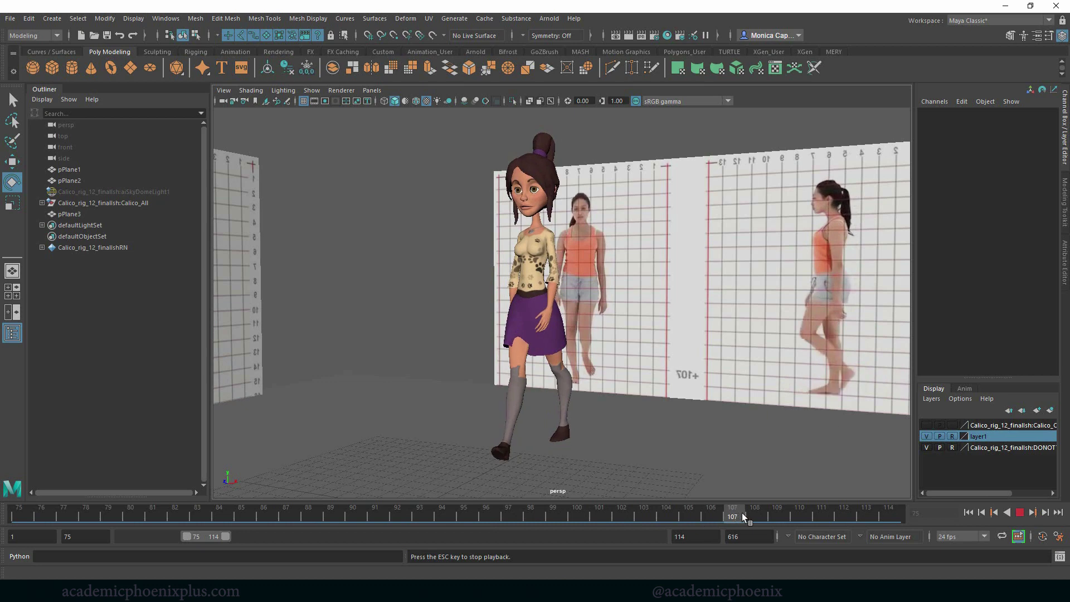
Step: Stop playback, show the rig controls, select the left foot control and set the playback end to frame 107
double_click(697, 536)
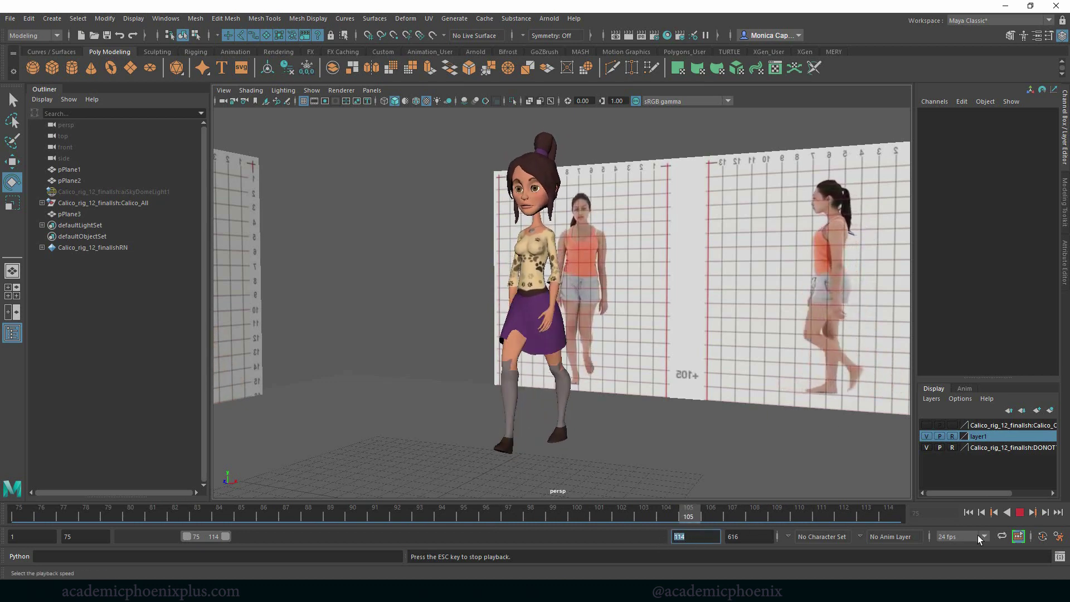
key("Escape")
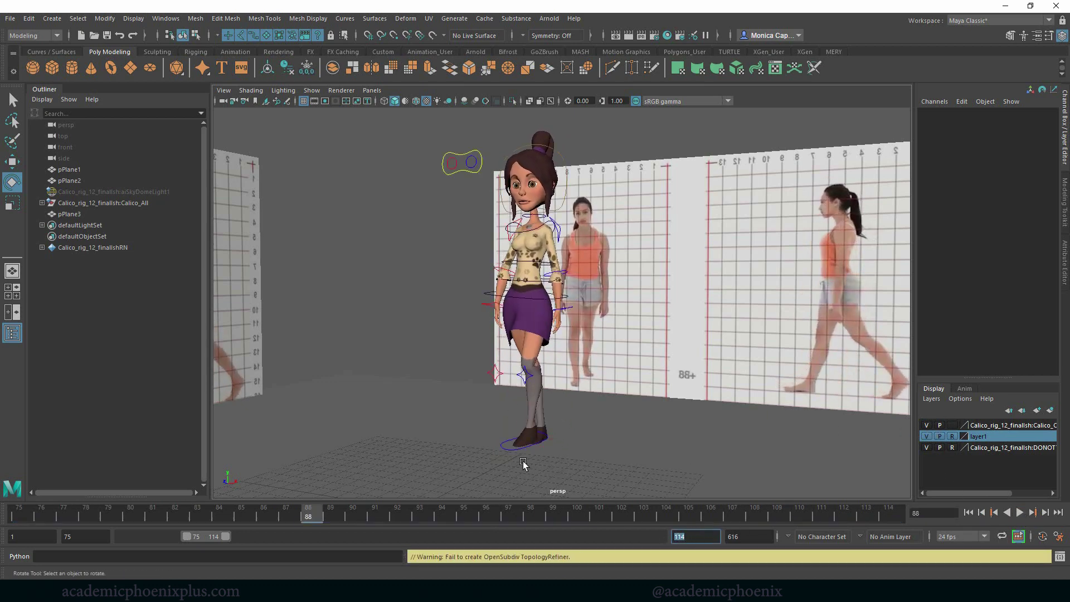
left_click(512, 452)
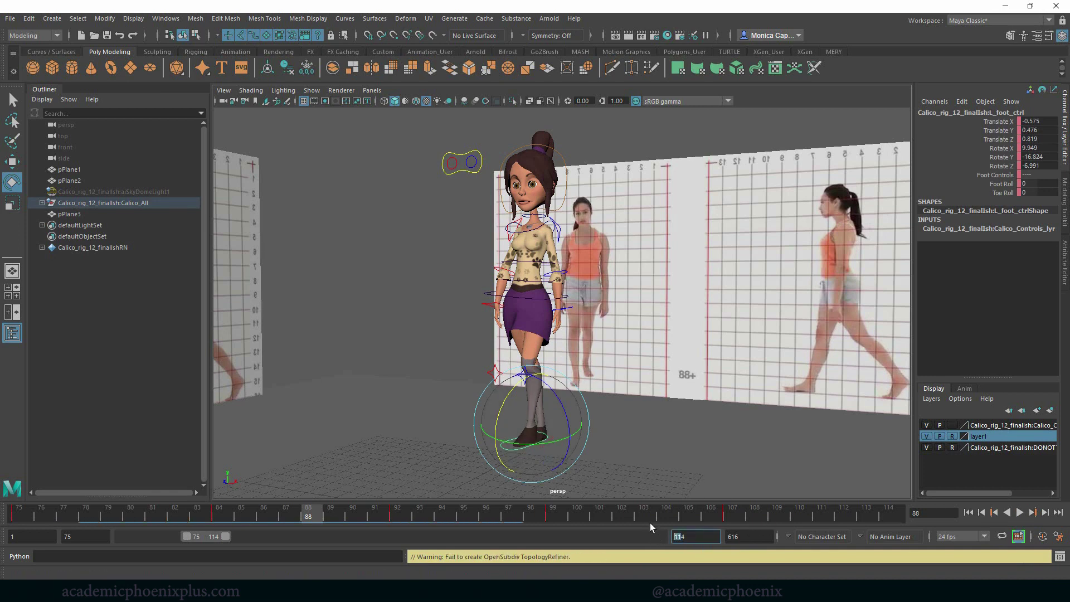
key("BackSpace")
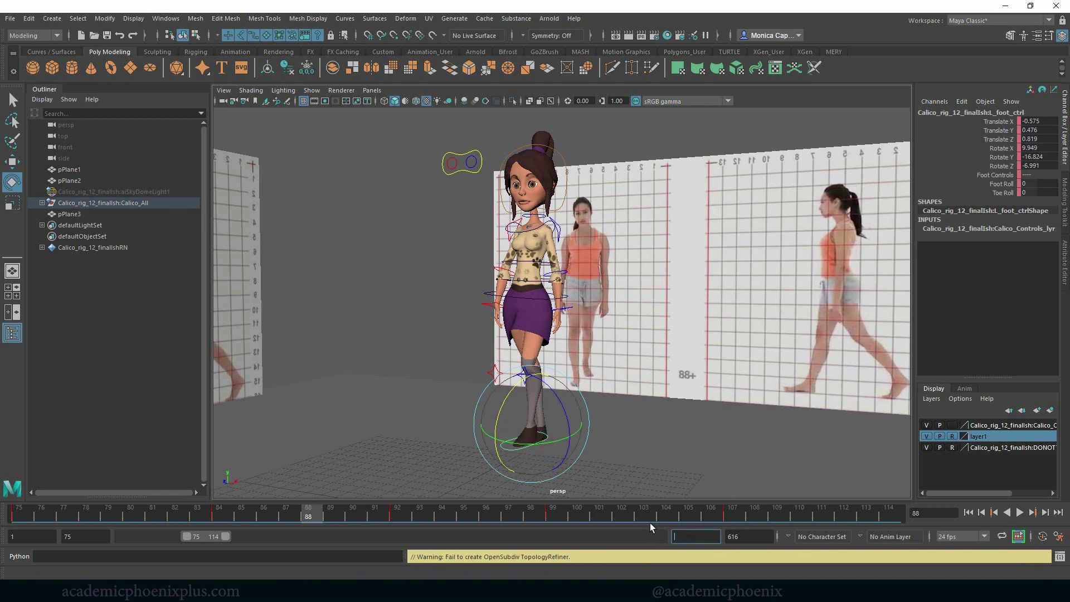
type("07")
key("Return")
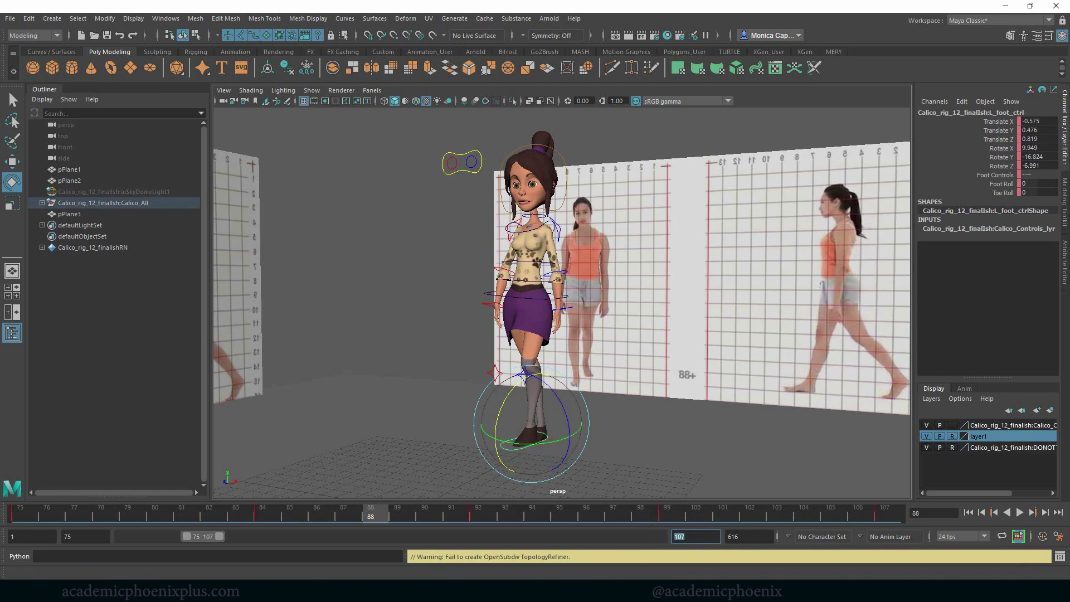
Step: Play the loop, hide the rig controls layer and view the walk from nearer the character's side
left_click(1020, 512)
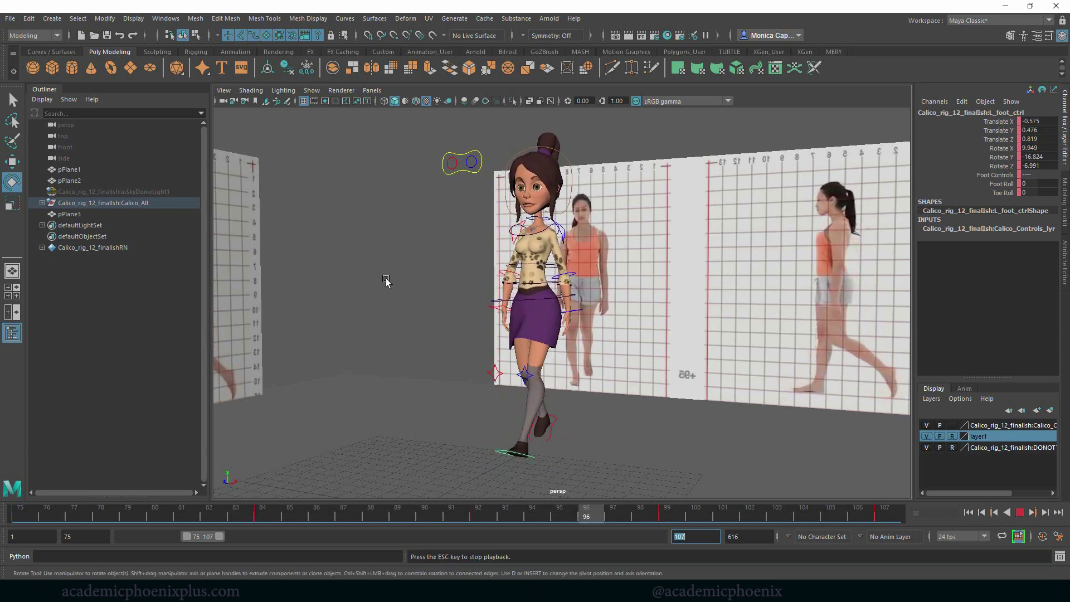
left_click(386, 279)
left_click(926, 425)
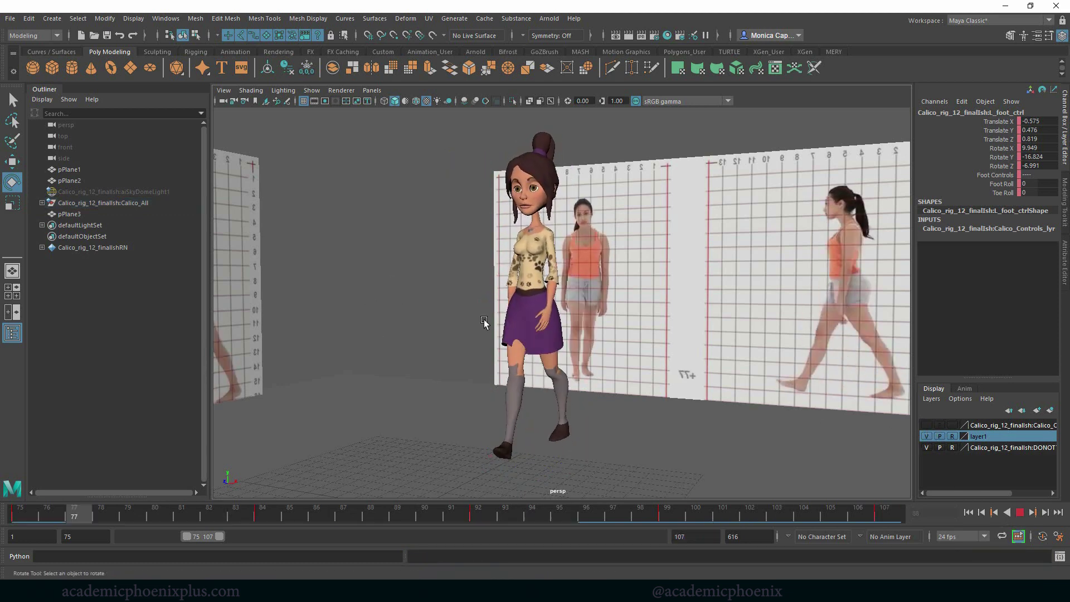
left_click_drag(483, 323, 343, 290, "alt")
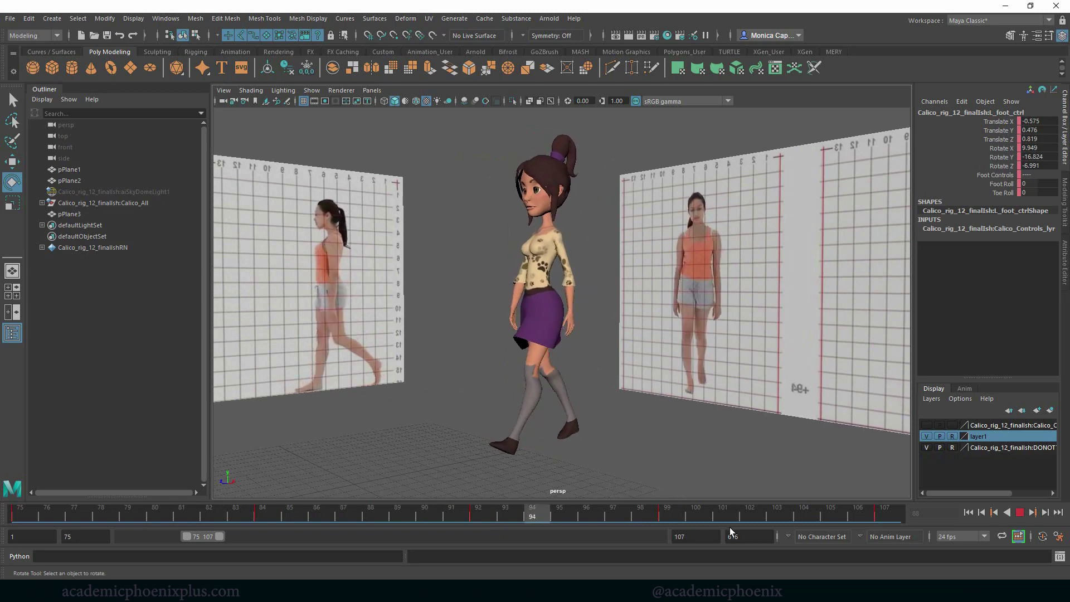
Step: Set the playback end to frame 106 so the loop skips the duplicate last pose
left_click_drag(693, 535, 637, 531)
type("106")
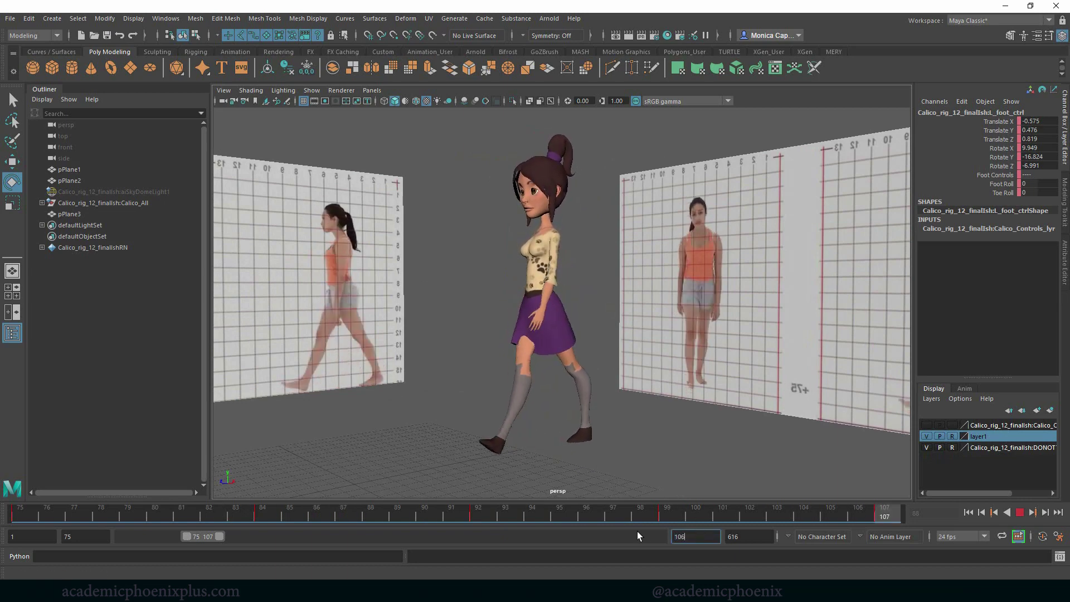
key("Return")
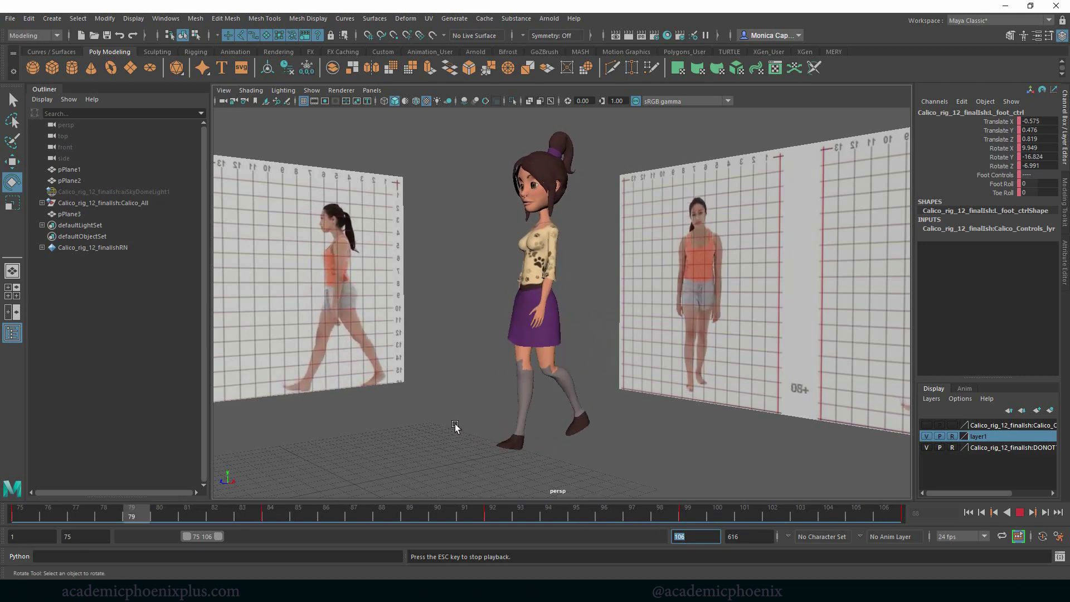
Step: Deselect everything and review the looping walk from the front and the side against the reference footage
left_click_drag(454, 423, 492, 429, "alt")
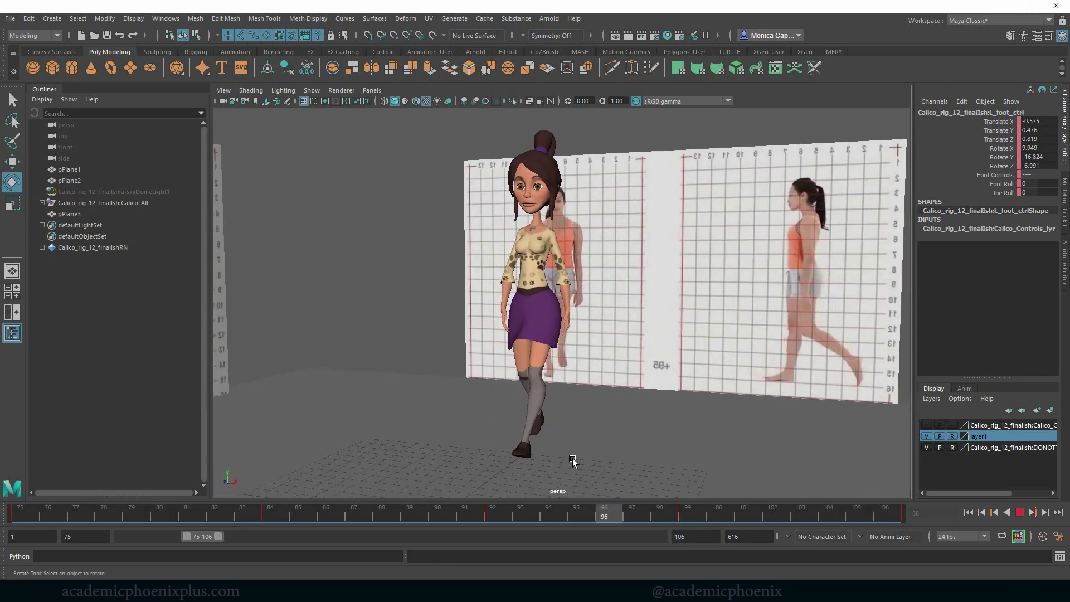
left_click(411, 440)
left_click_drag(427, 434, 446, 437, "alt")
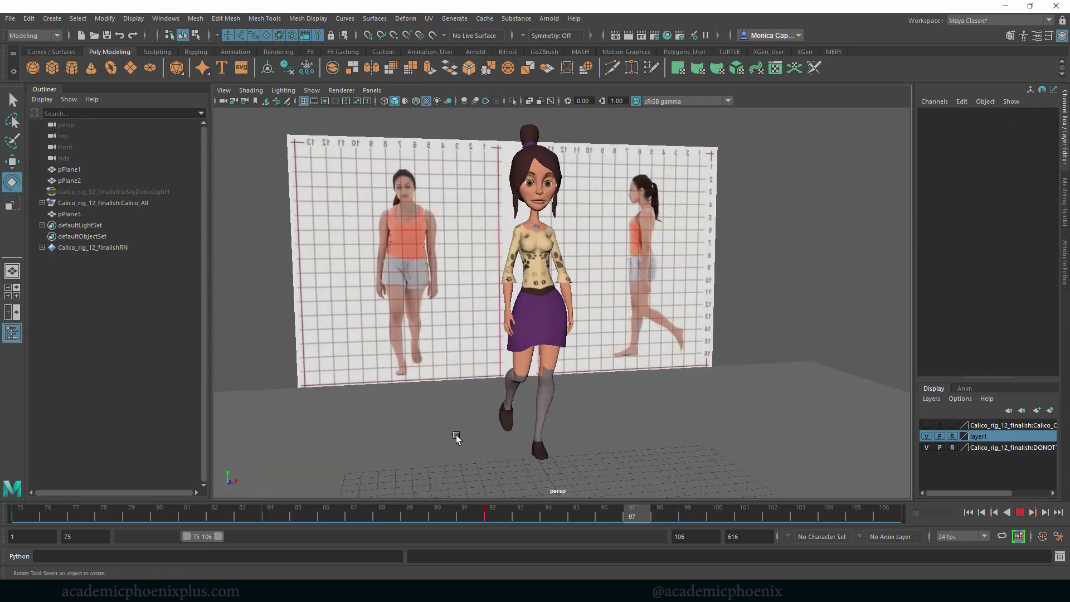
left_click_drag(675, 440, 597, 442)
left_click_drag(524, 437, 576, 433, "alt")
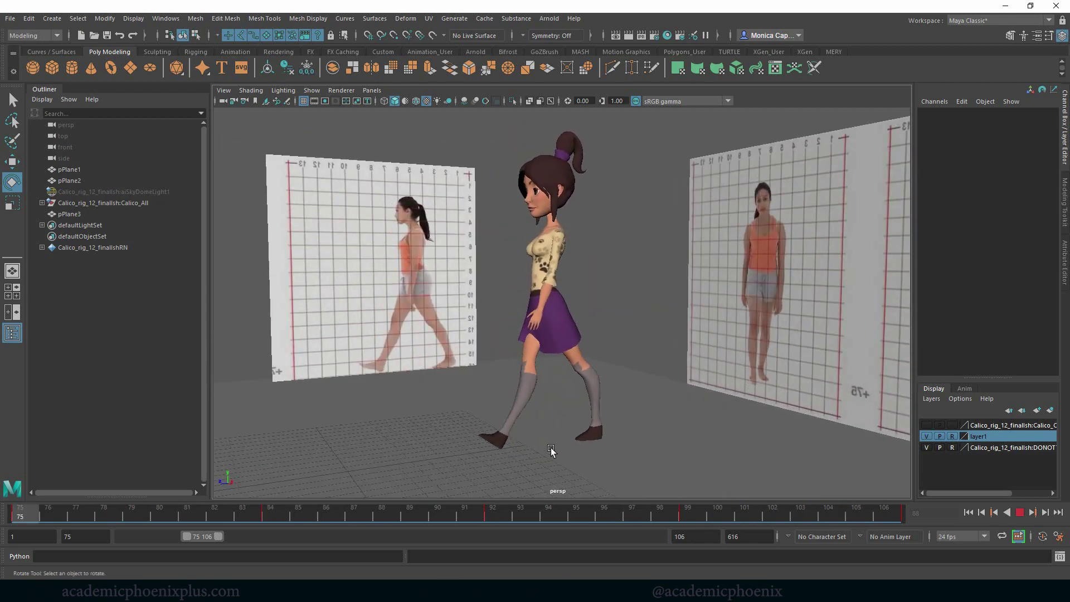